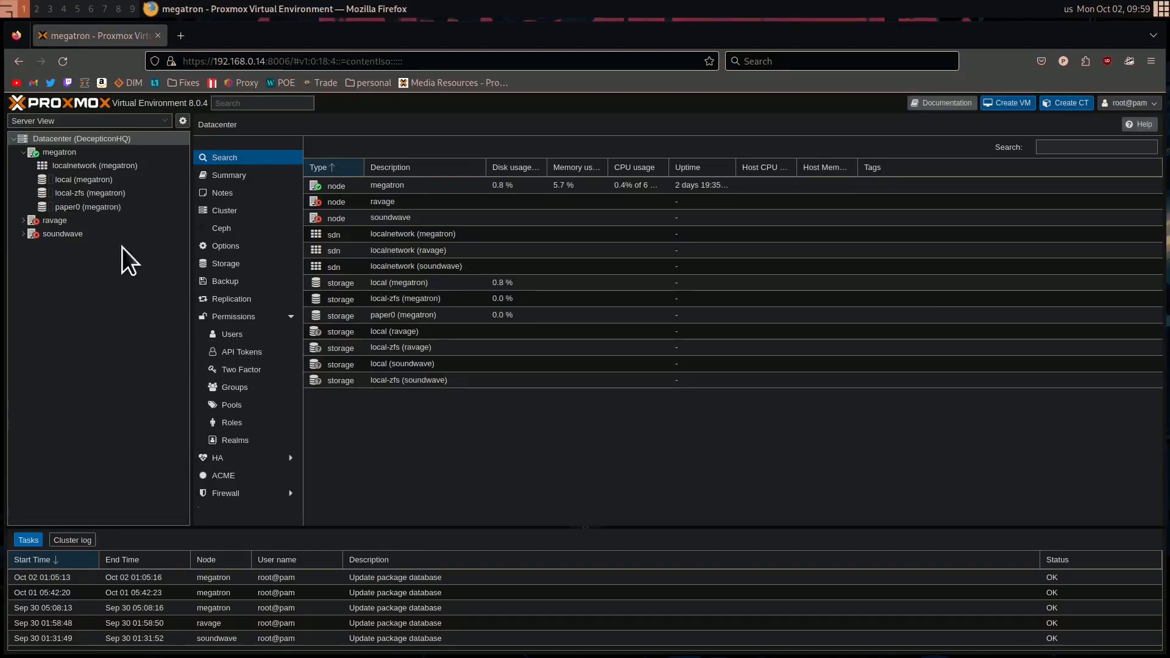
Open the ISO images of the local storage on node megatron, checking the paper0 storage on the way
left_click(72, 153)
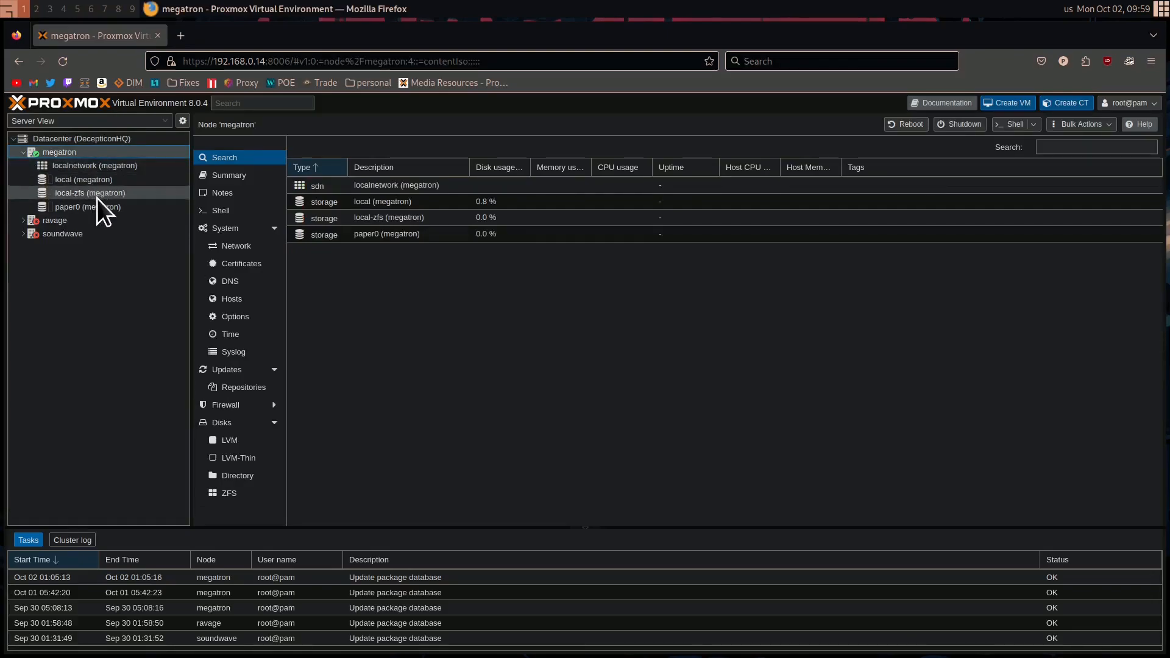
left_click(106, 183)
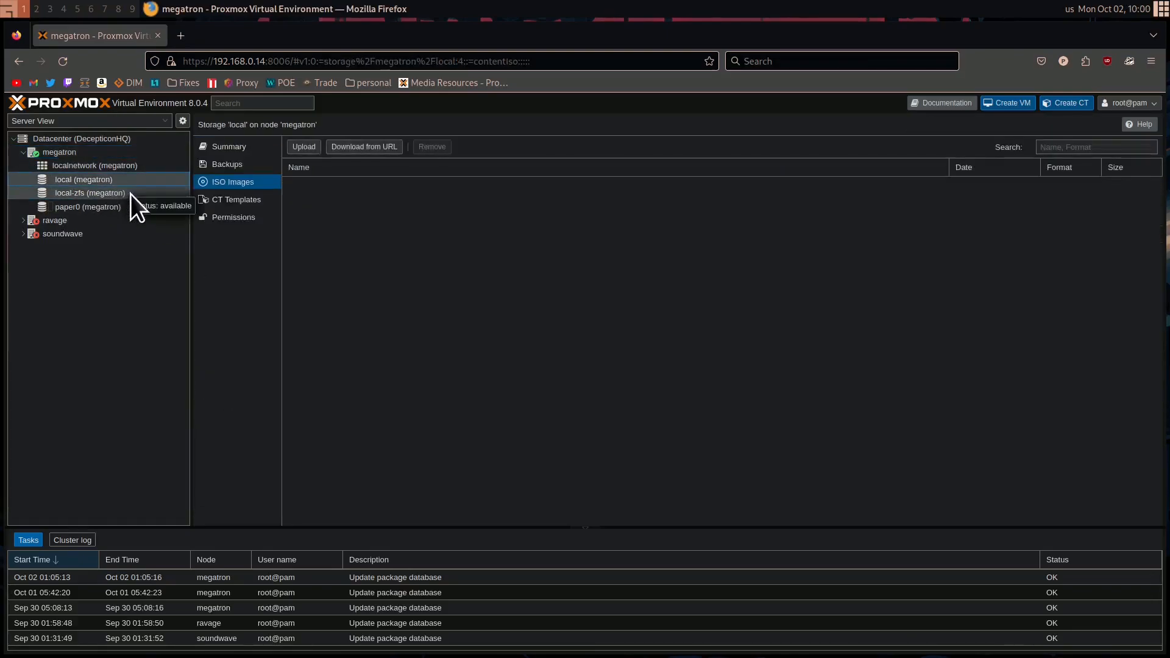
left_click(124, 208)
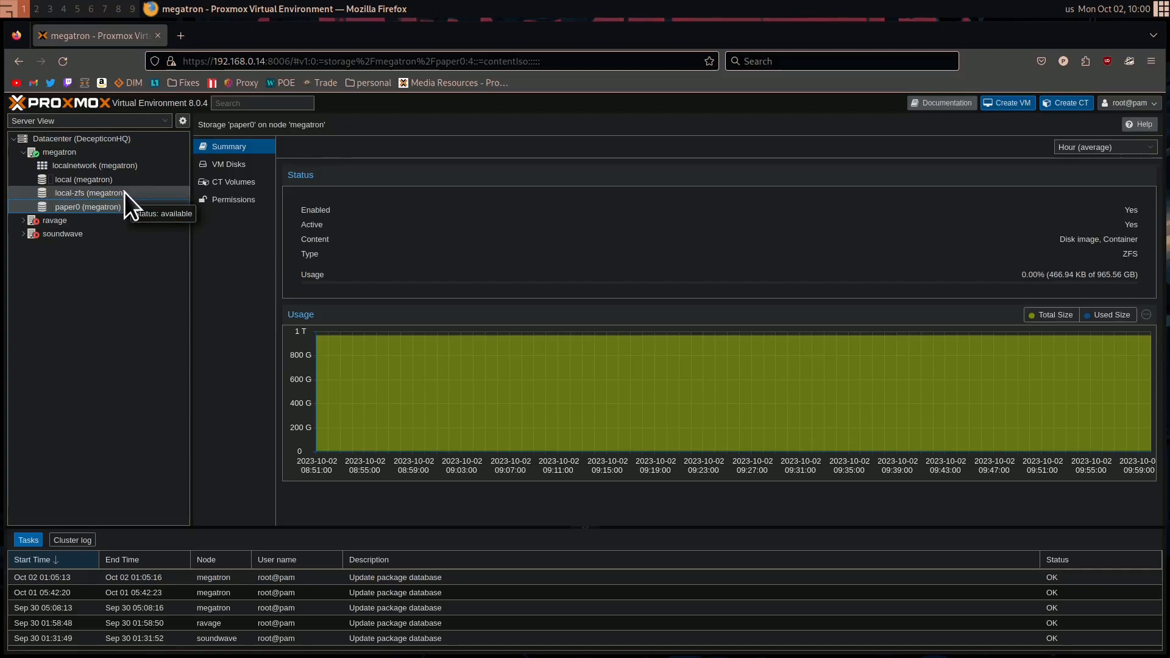
left_click(107, 180)
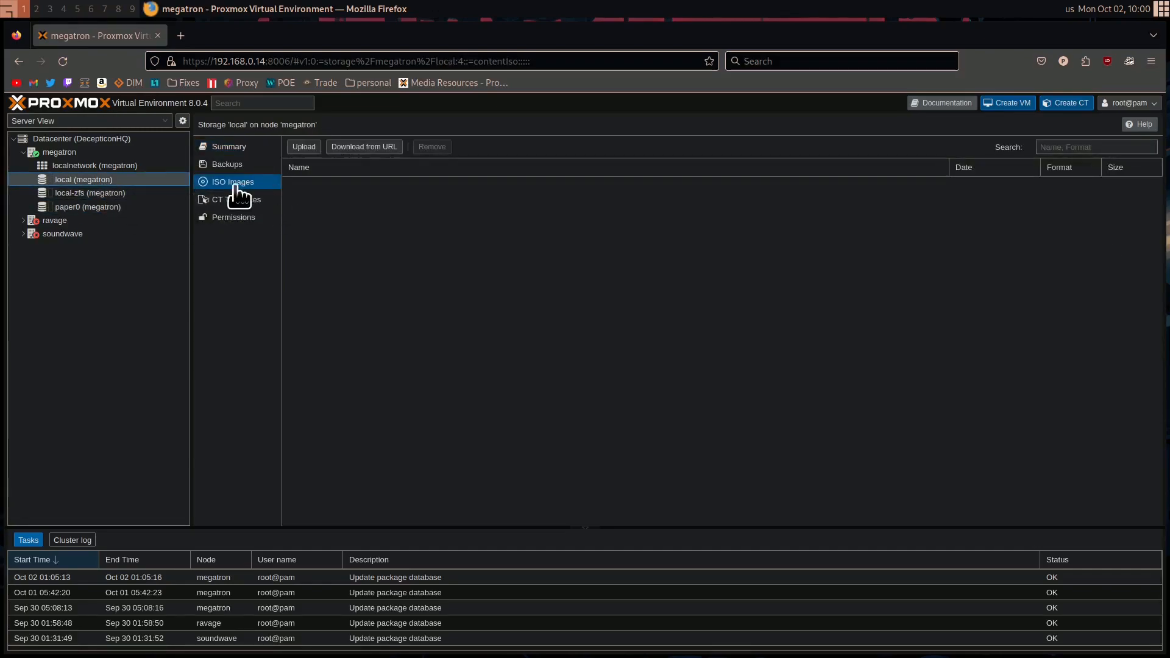
Upload ubuntu-22.04.3-live-server-amd64.iso from Downloads to megatron's local storage, with the hash algorithm left at None
left_click(307, 148)
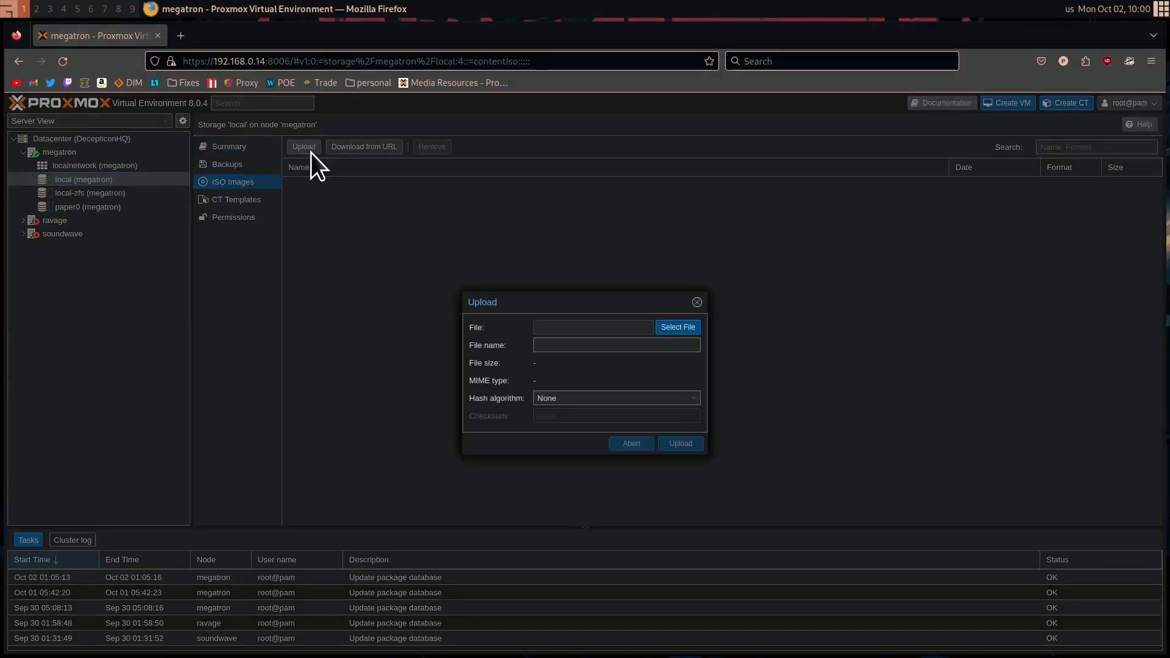
left_click(677, 329)
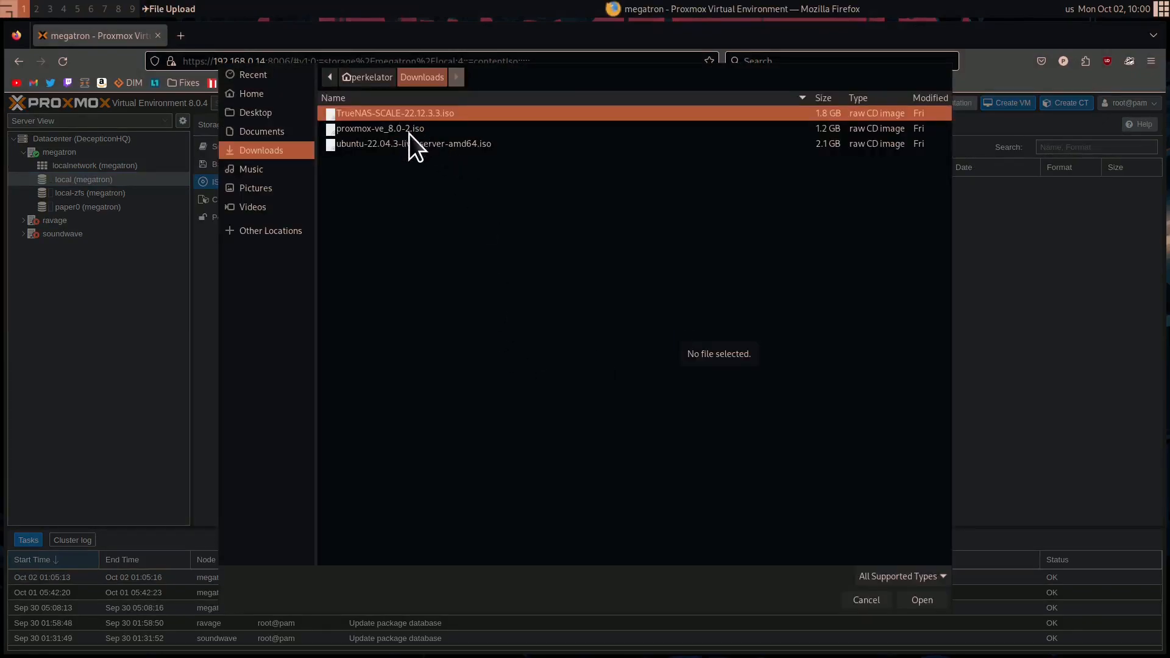
left_click(382, 144)
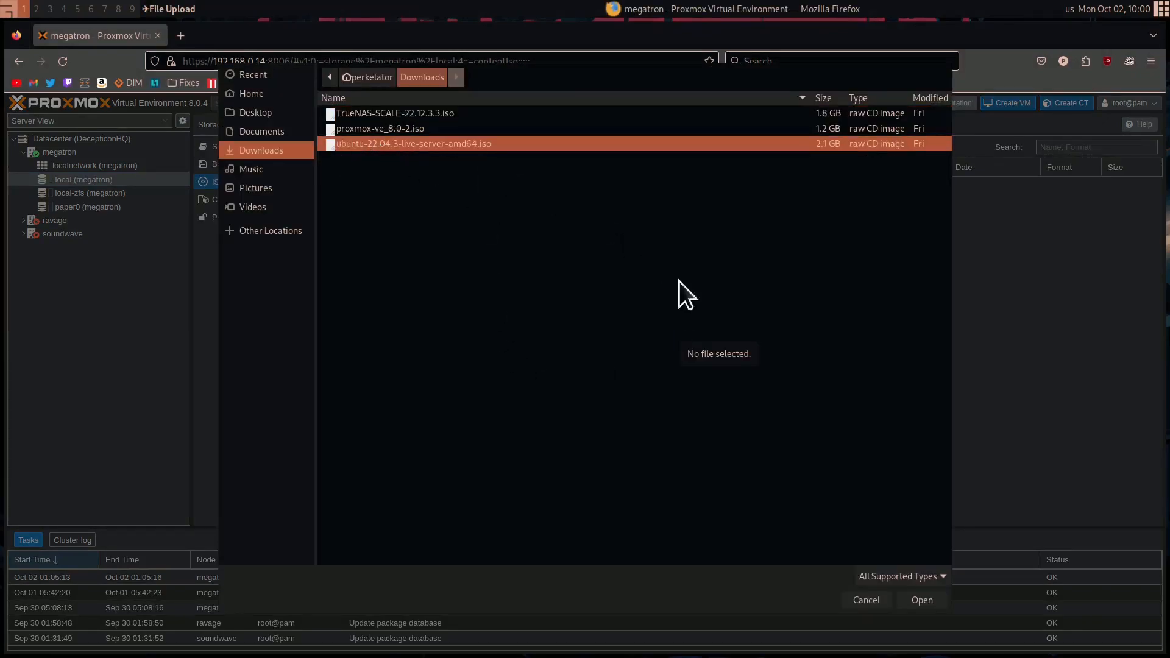
left_click(932, 600)
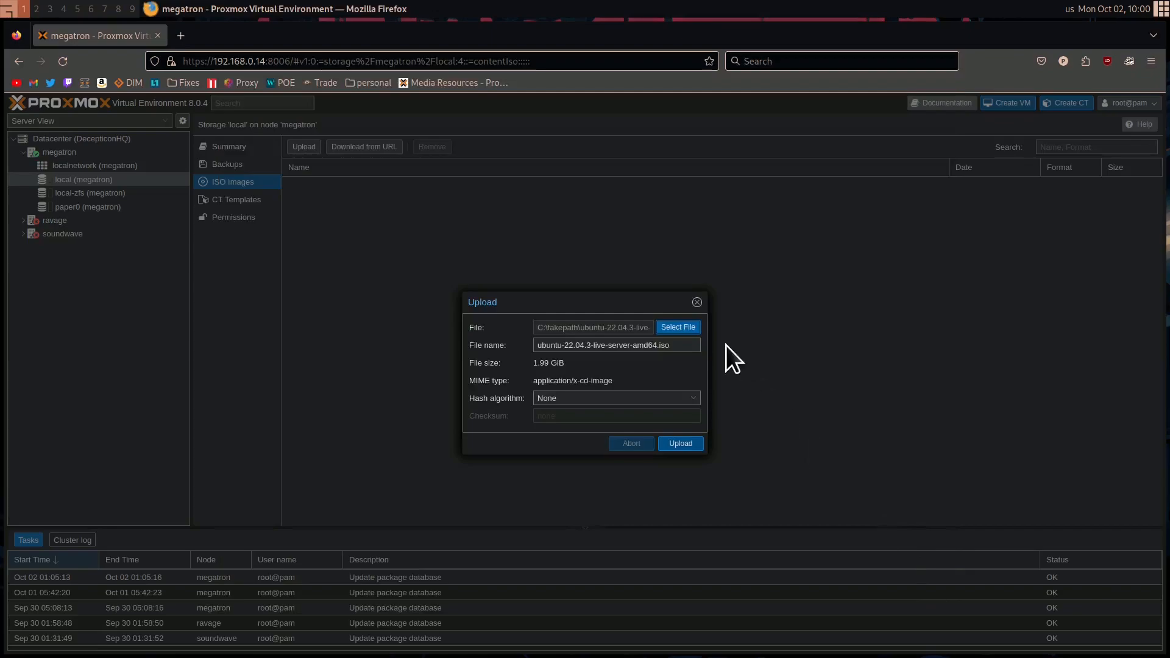
left_click(600, 401)
left_click(817, 393)
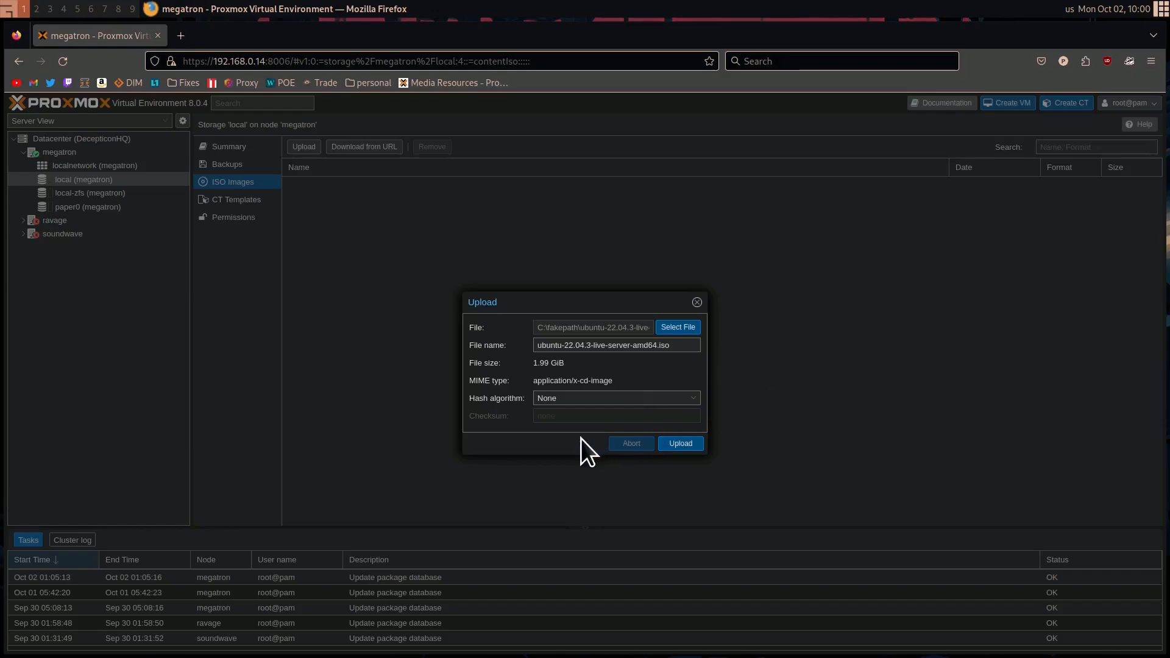
left_click(588, 398)
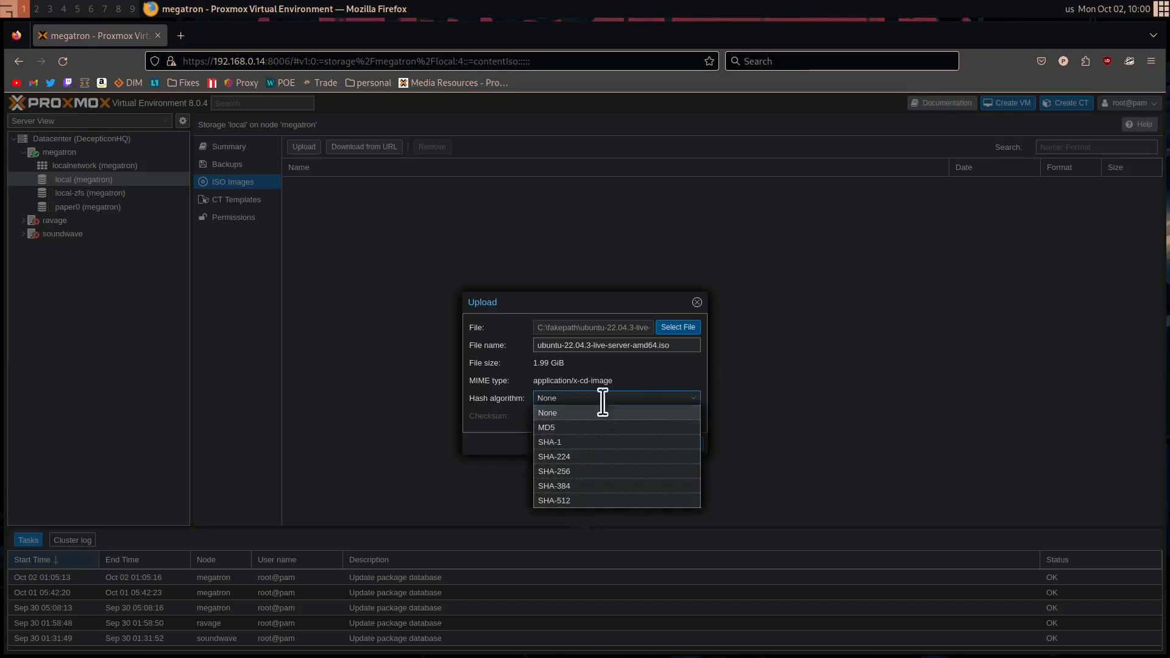
left_click(876, 374)
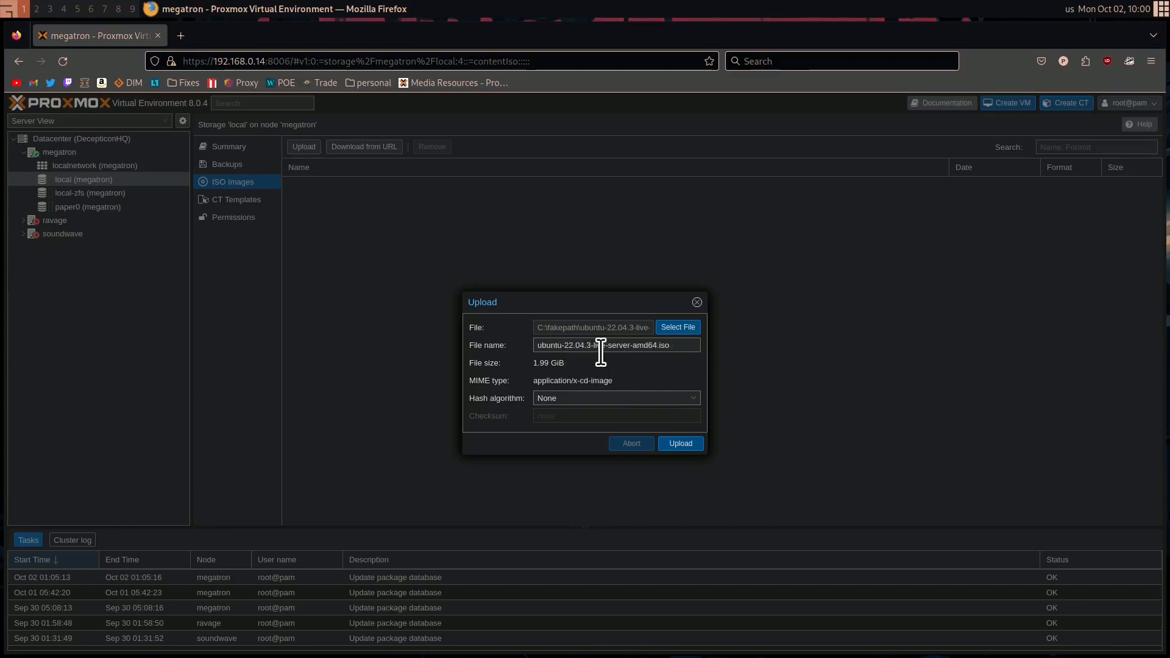
left_click(680, 443)
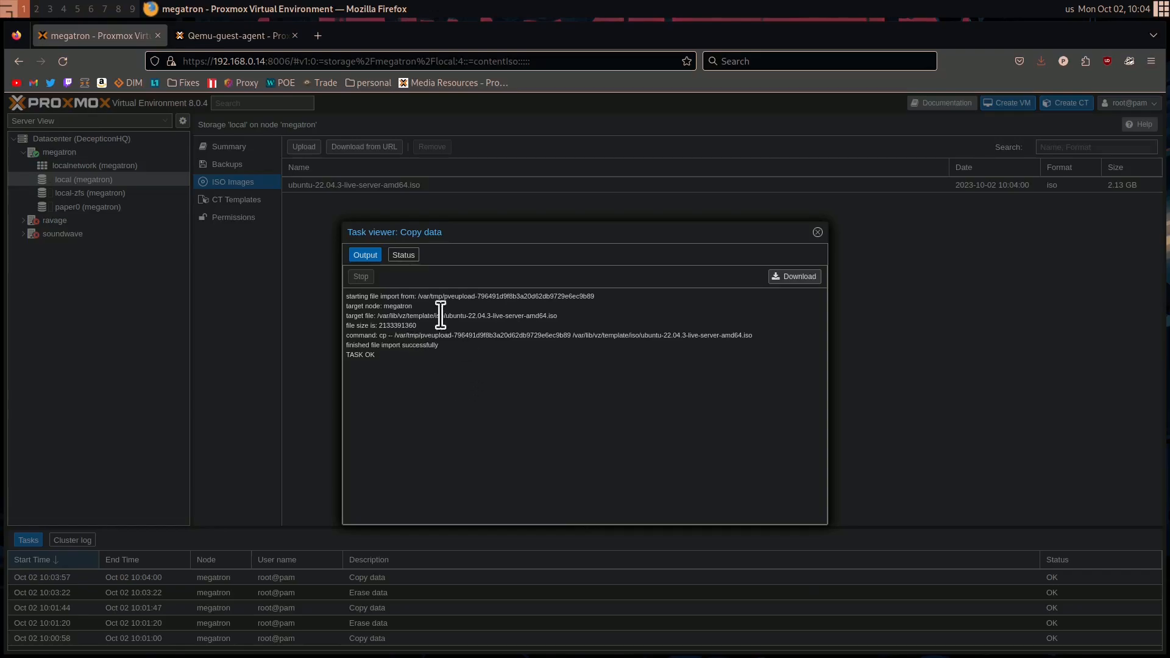
left_click(817, 233)
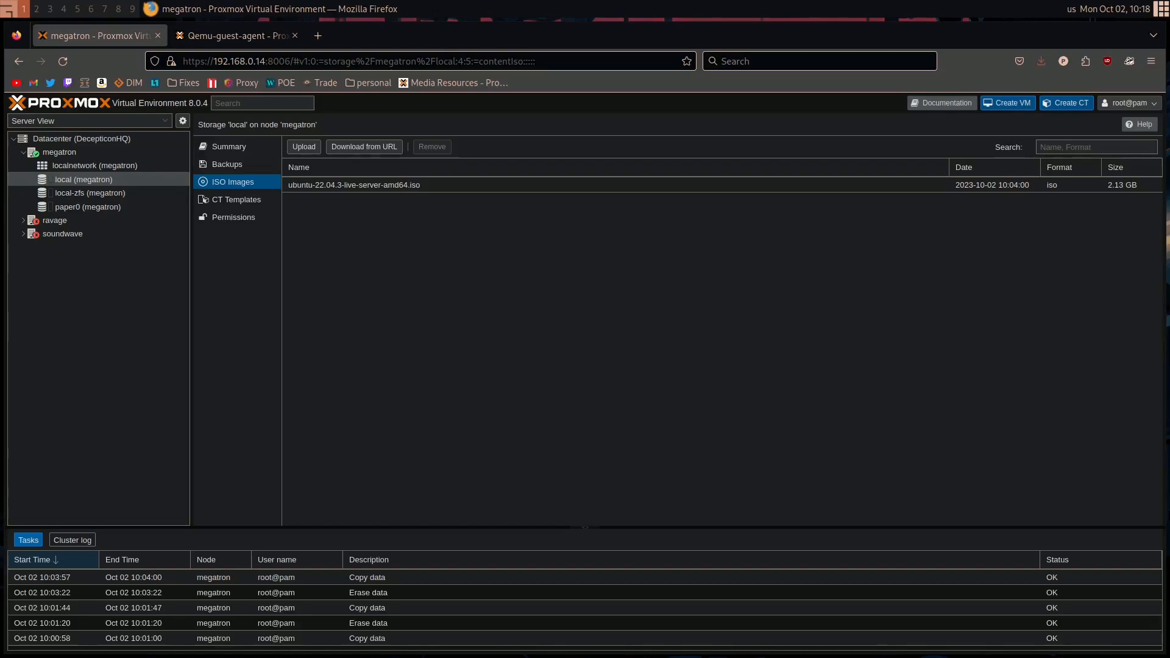
Examine the RAM and CPU figures in the summary of node megatron
left_click(87, 153)
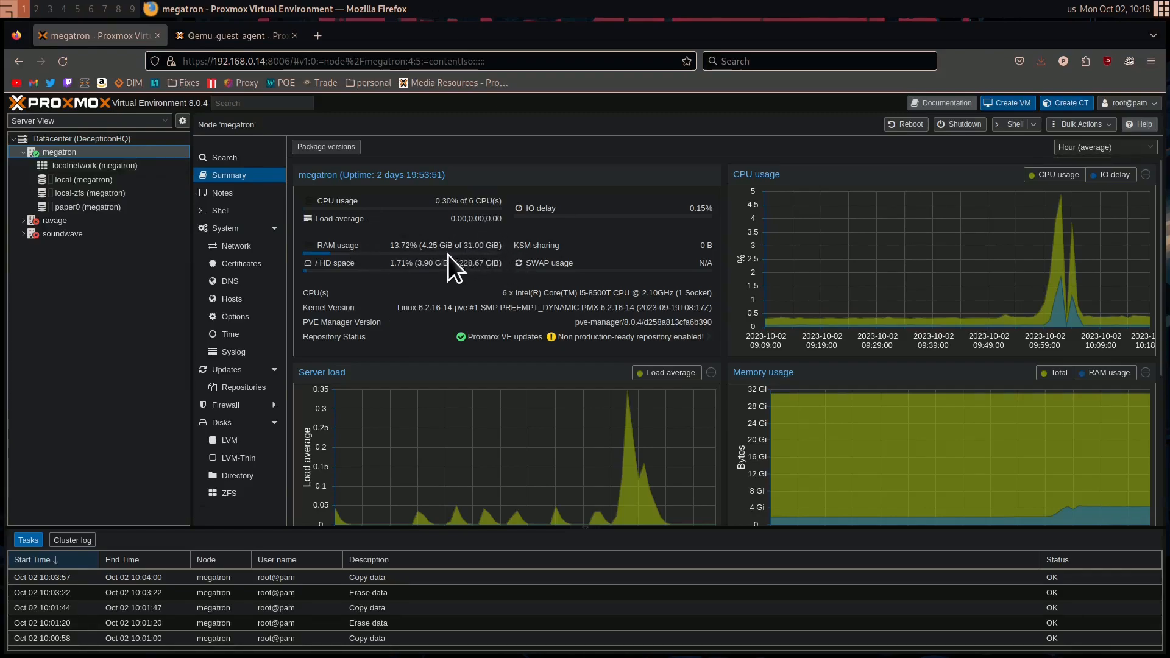
left_click_drag(467, 246, 491, 248)
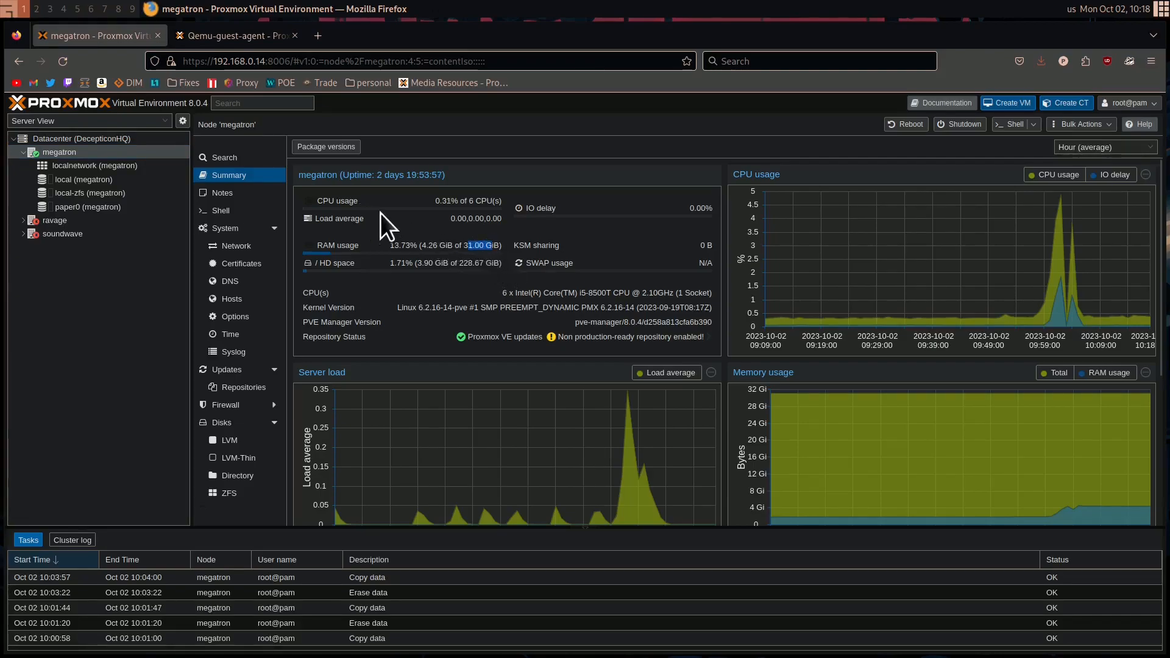
left_click_drag(470, 203, 505, 200)
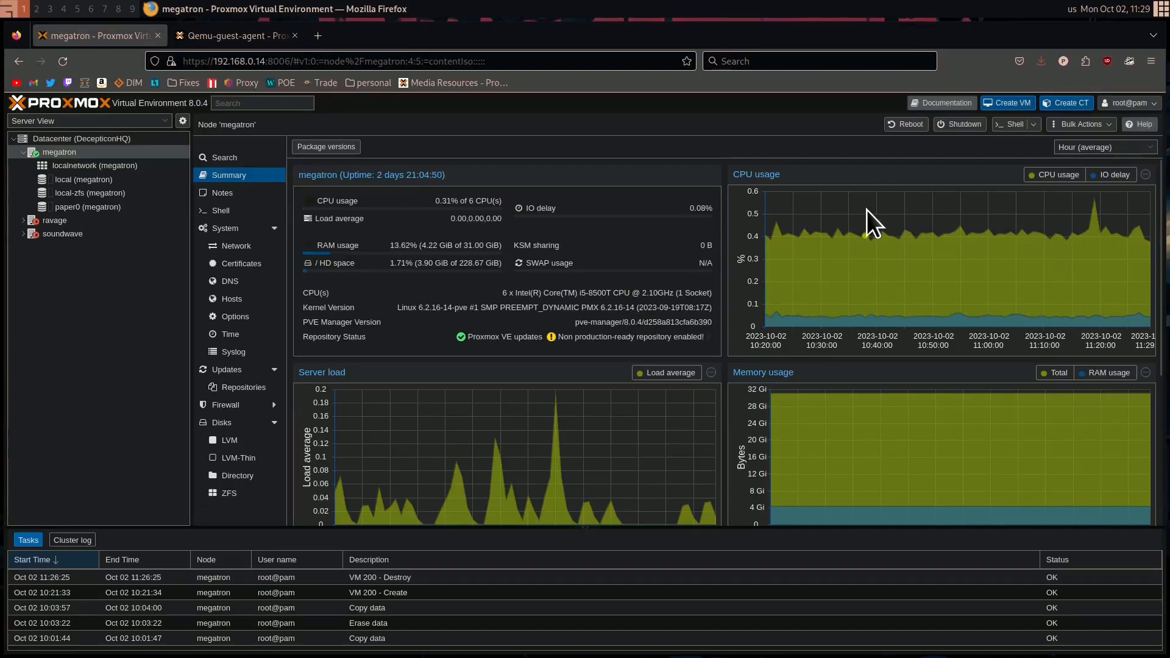
Start a new virtual machine on node megatron with VM ID 200 and the name Docker
left_click(1014, 105)
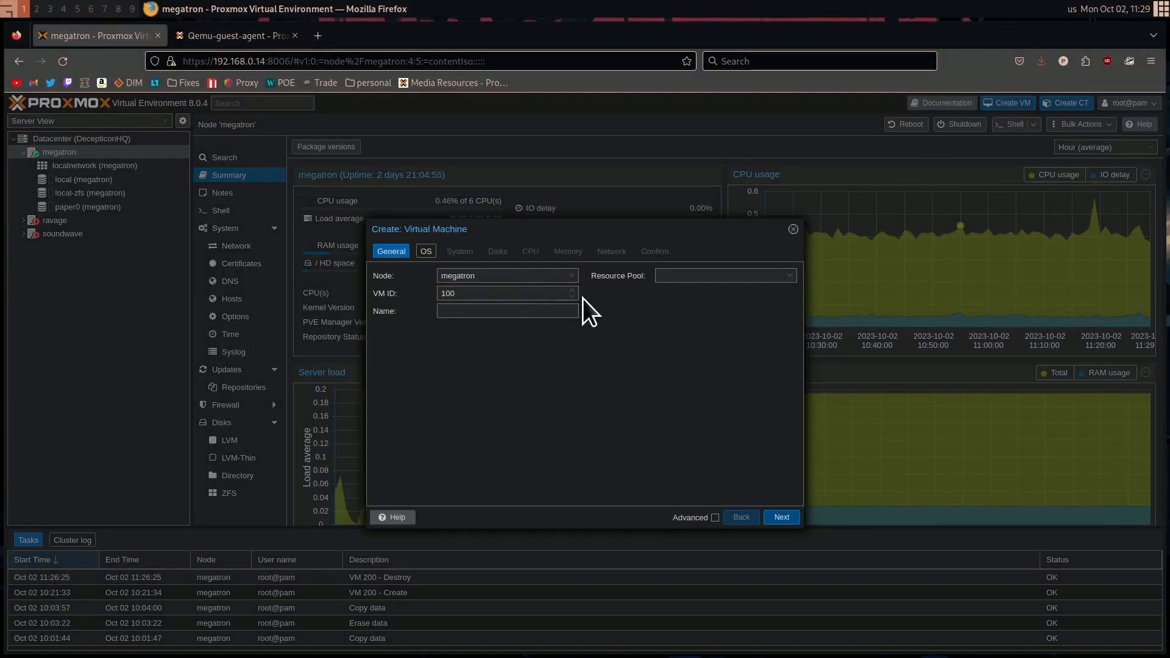
left_click_drag(514, 293, 404, 295)
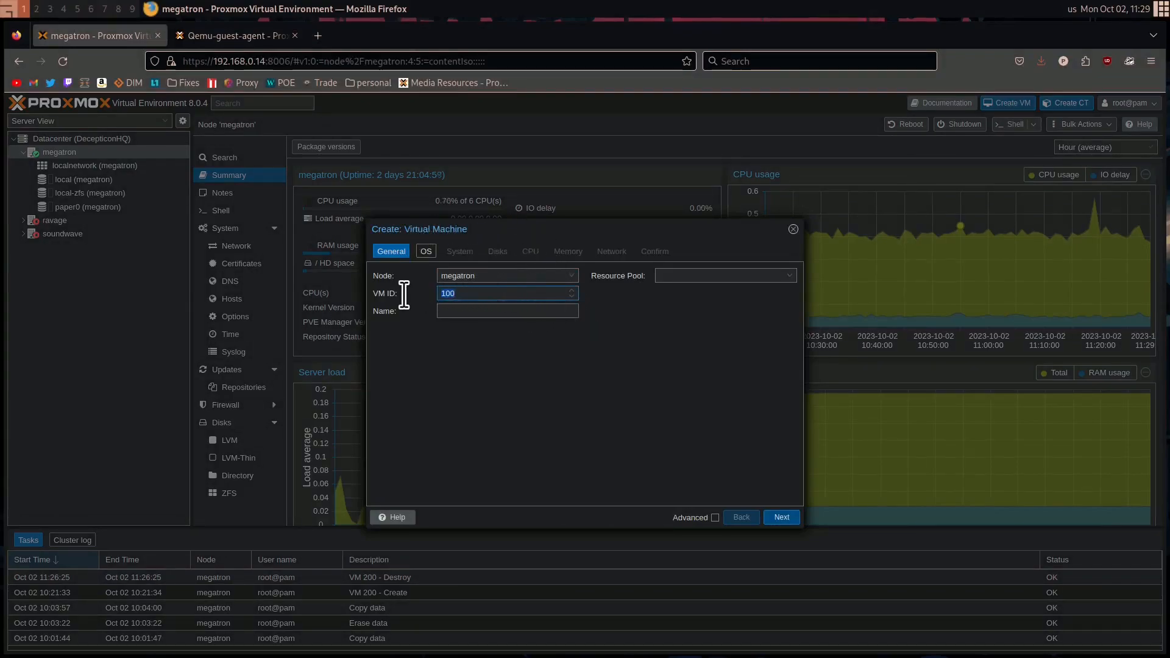
type("200")
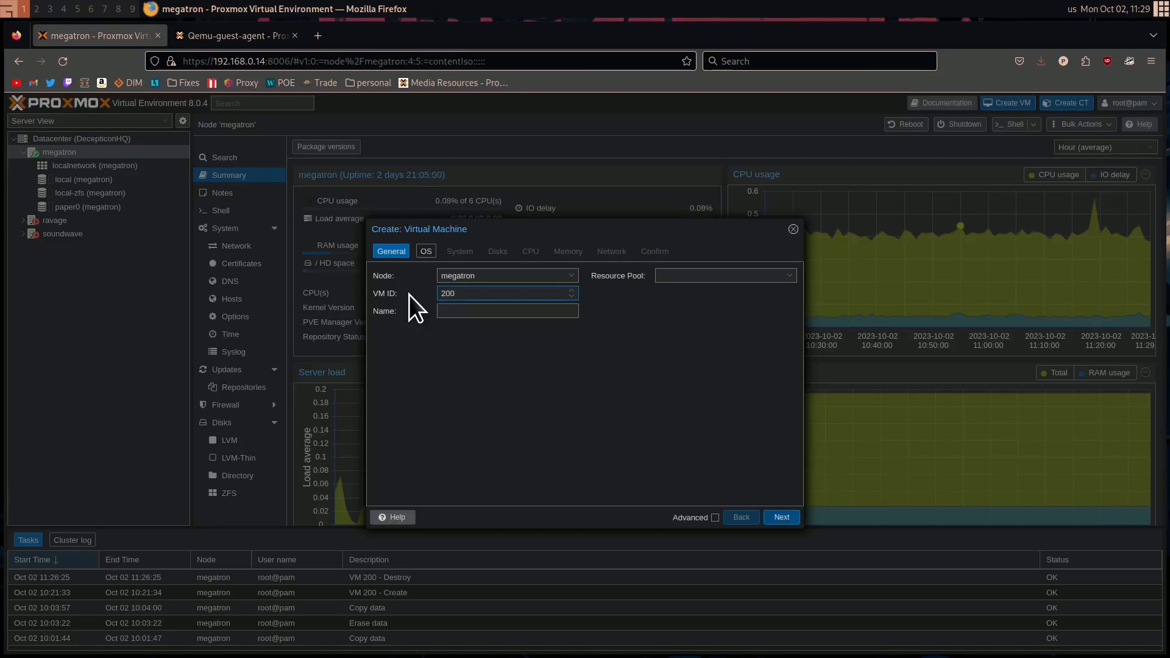
left_click(507, 294)
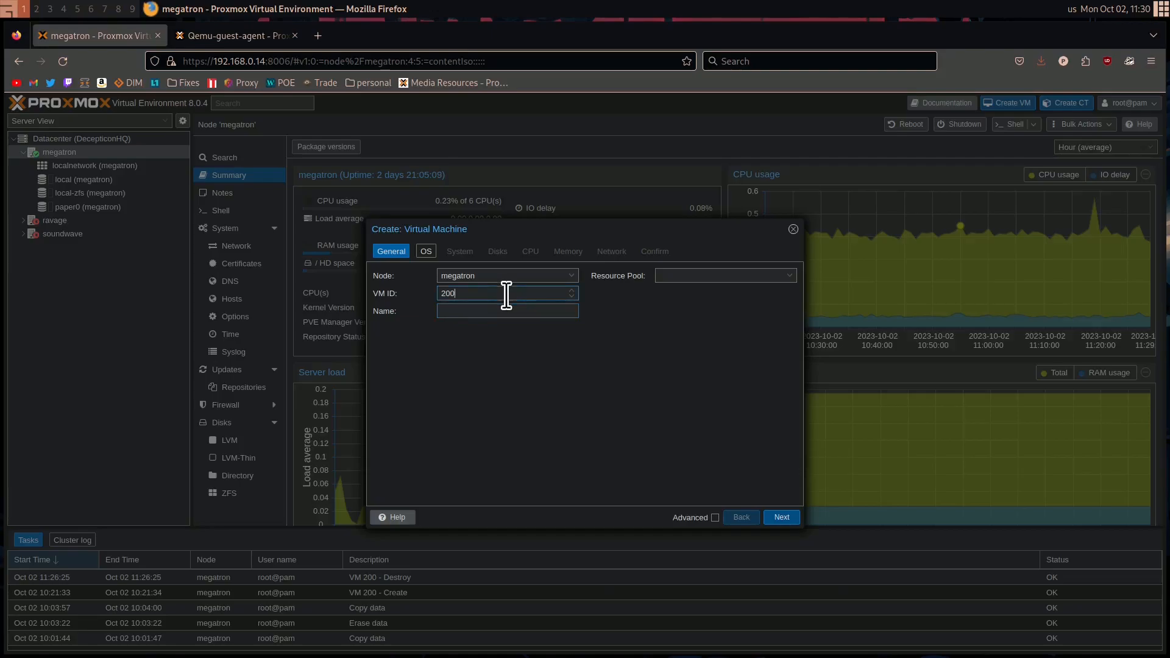
left_click(478, 311)
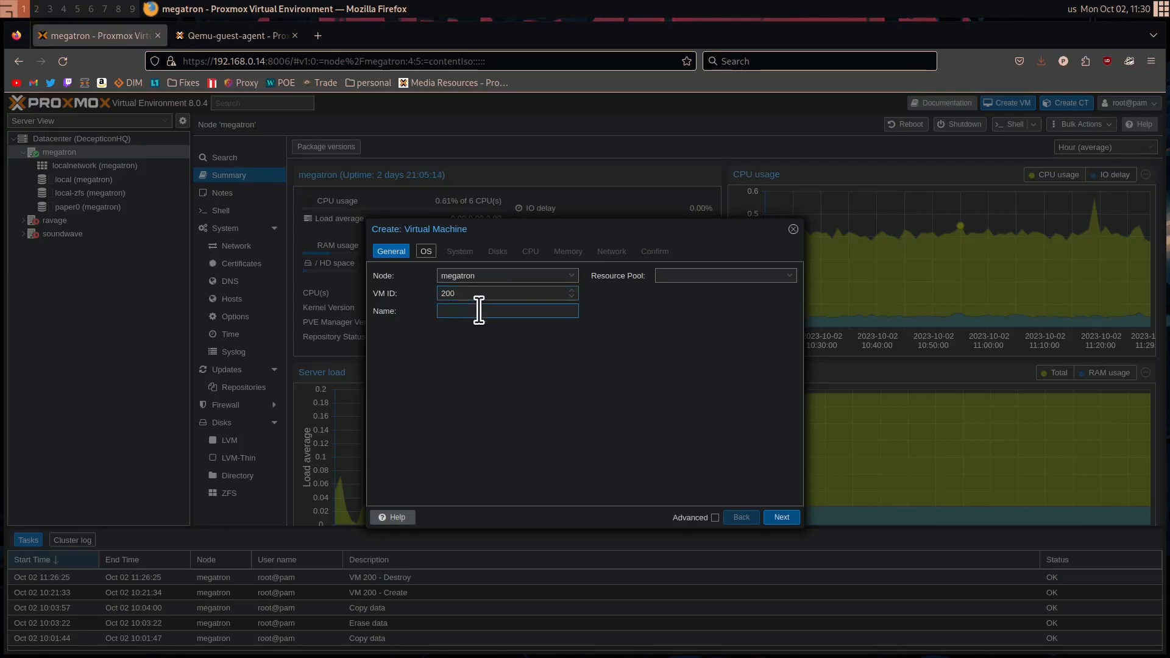
type("Docker")
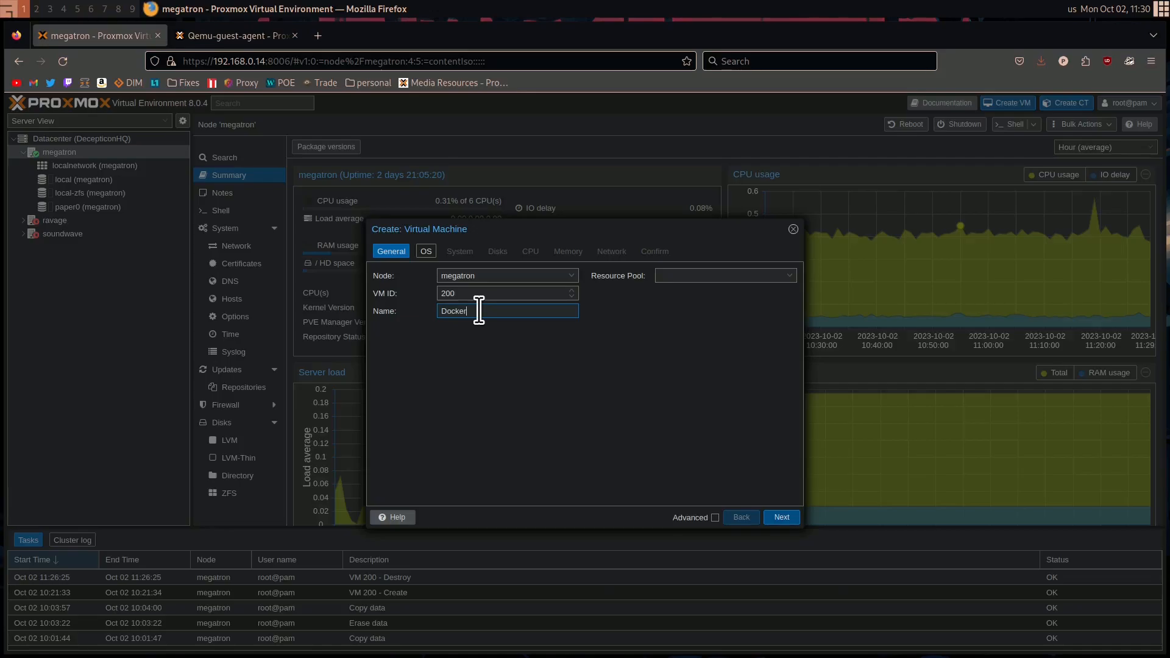
left_click(788, 517)
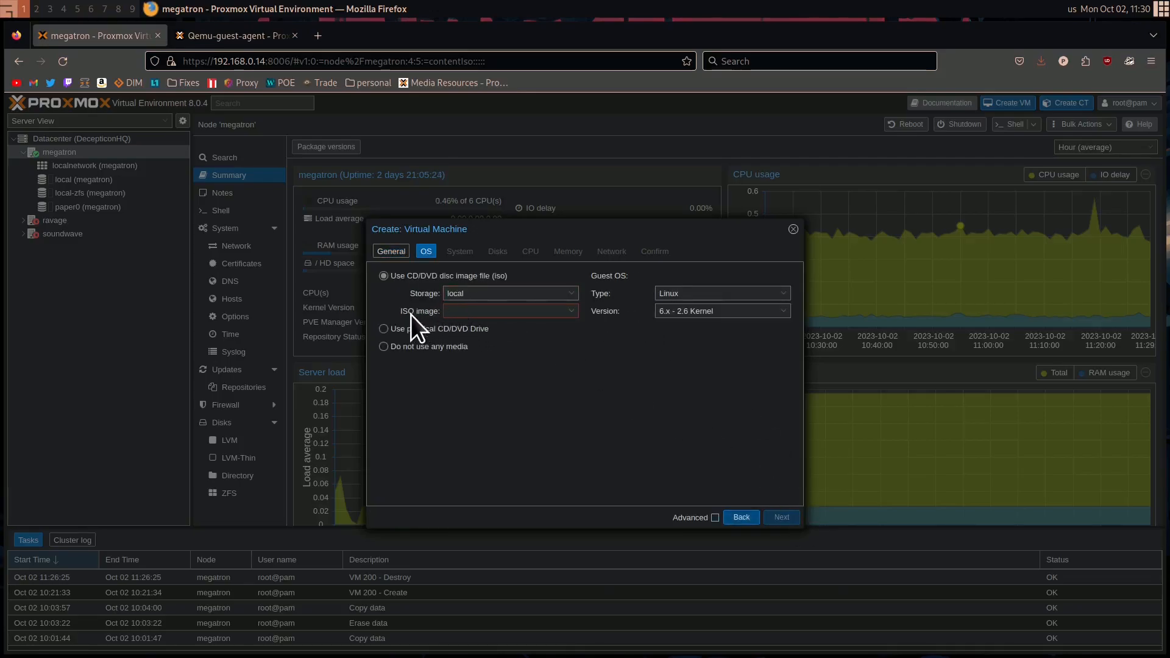
Choose ubuntu-22.04.3-live-server-amd64.iso from the local storage as the virtual machine's installation image
left_click(521, 311)
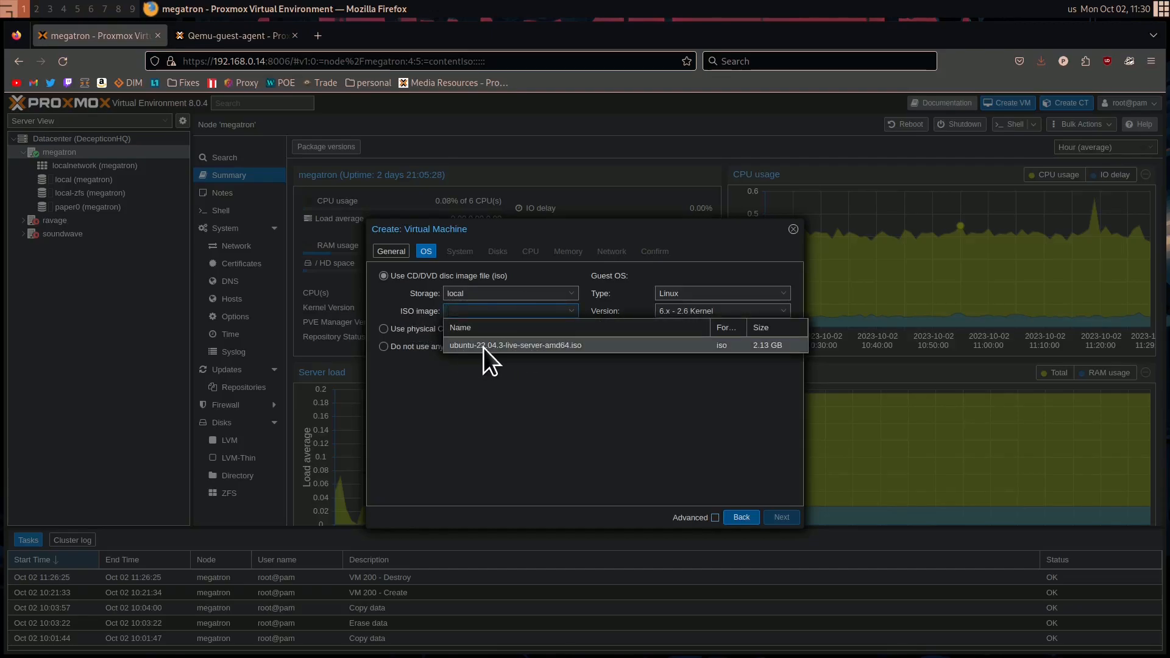
left_click(513, 348)
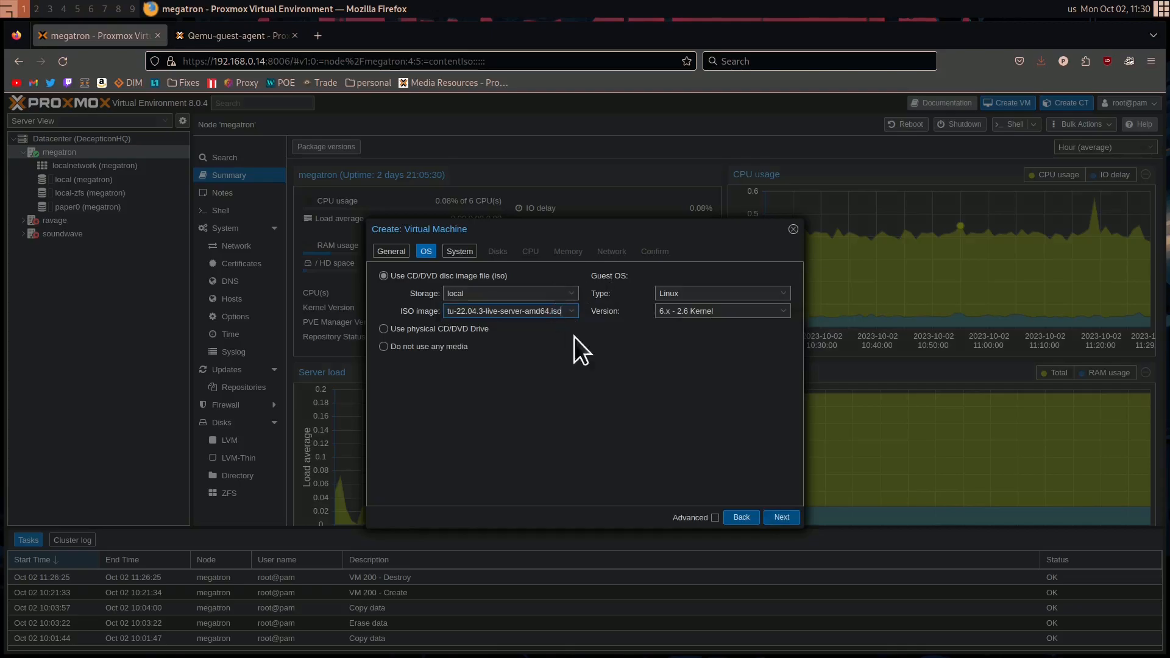
left_click(571, 311)
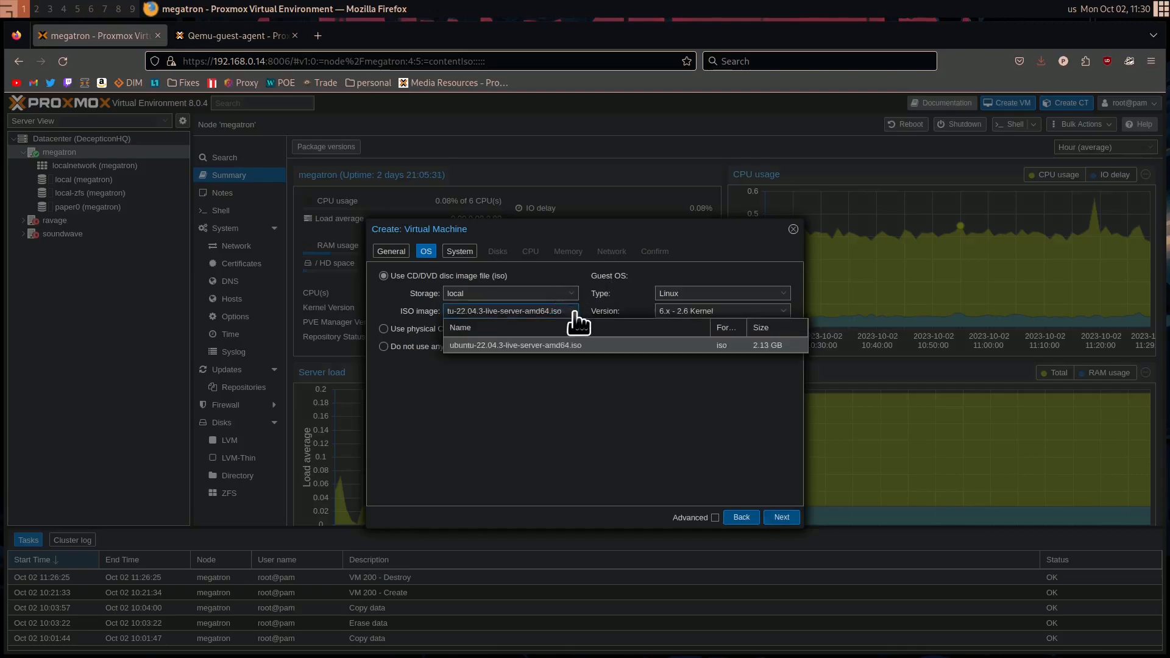
left_click(572, 348)
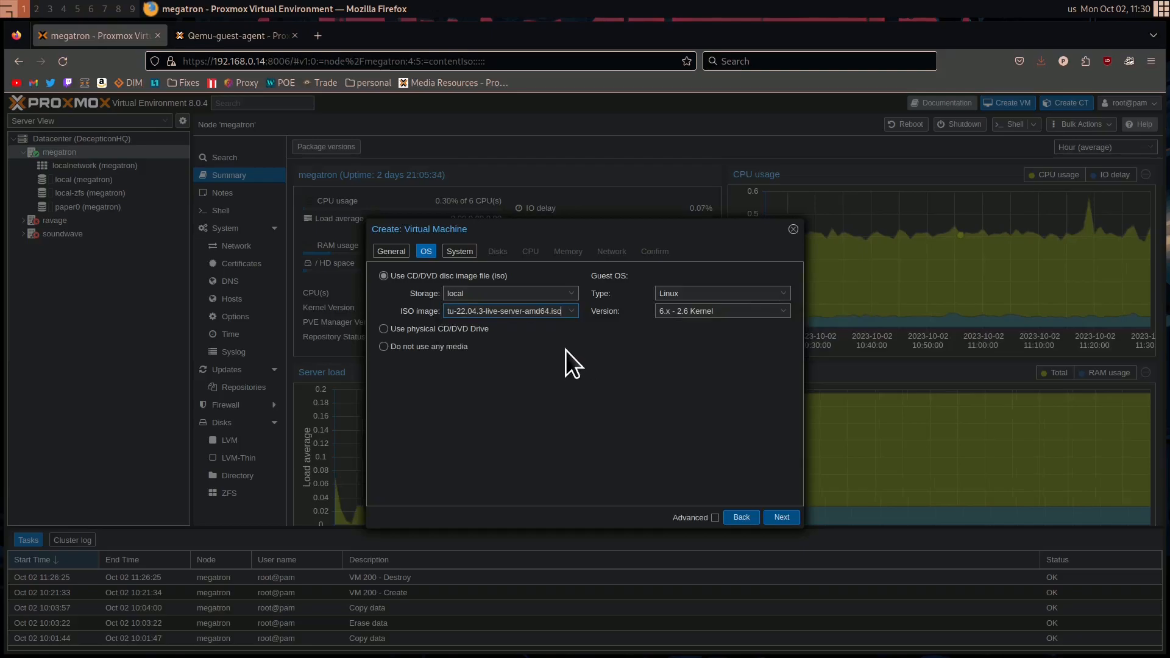
left_click(781, 517)
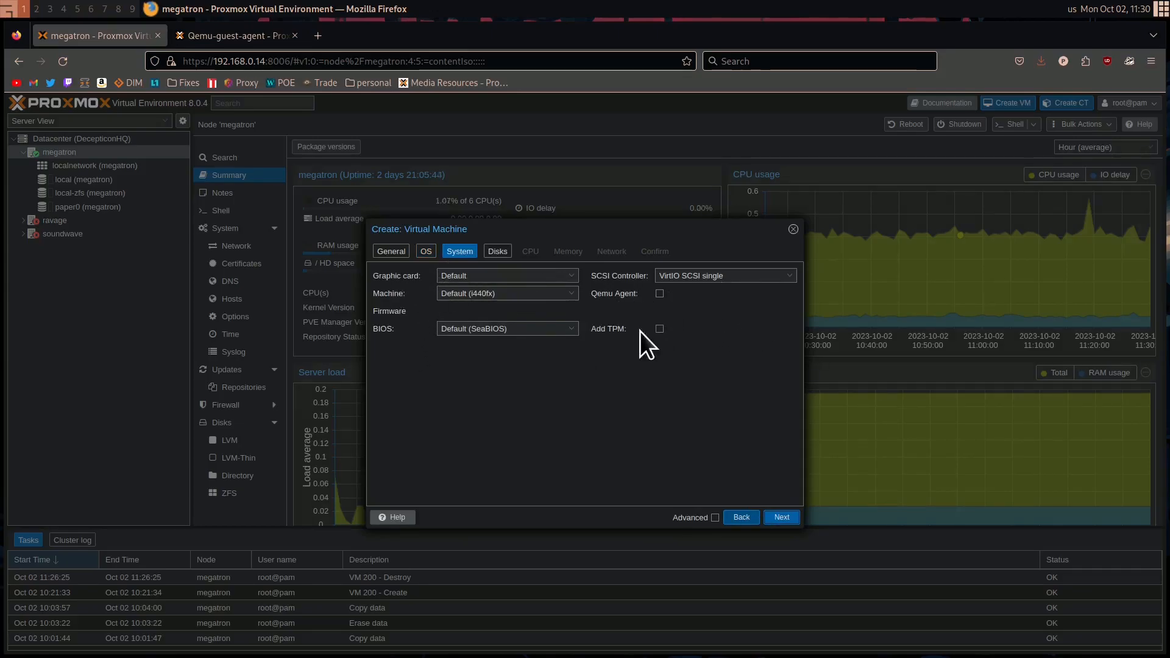
Enable the Qemu Agent in the virtual machine's system settings and keep the BIOS at Default (SeaBIOS)
left_click(662, 294)
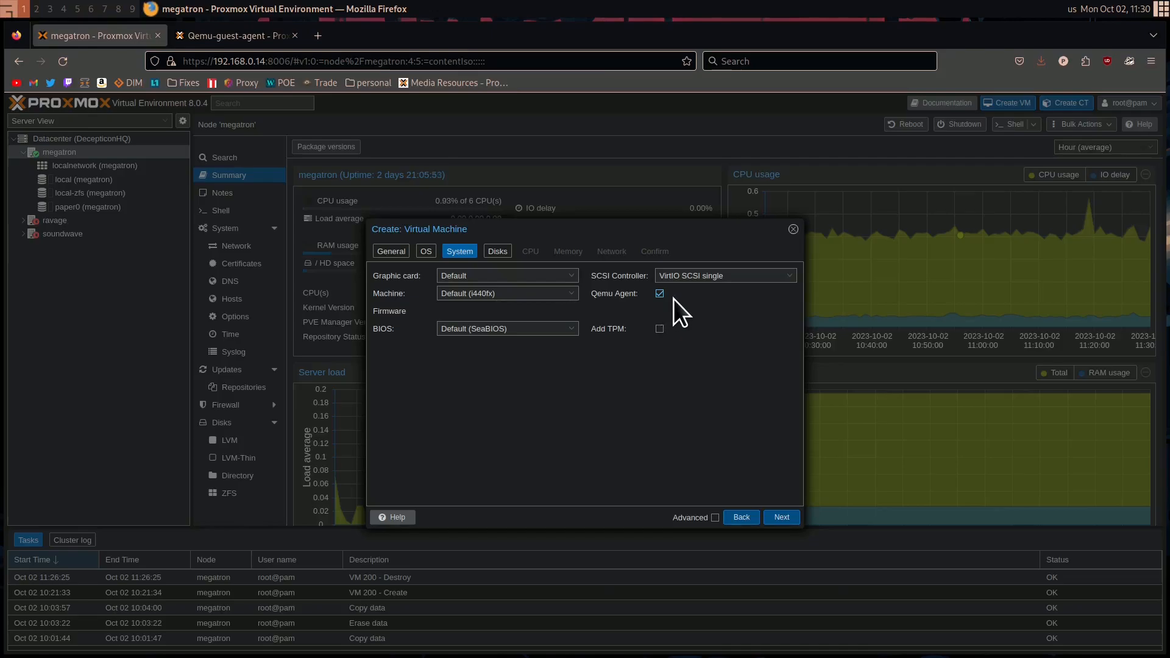
left_click(533, 324)
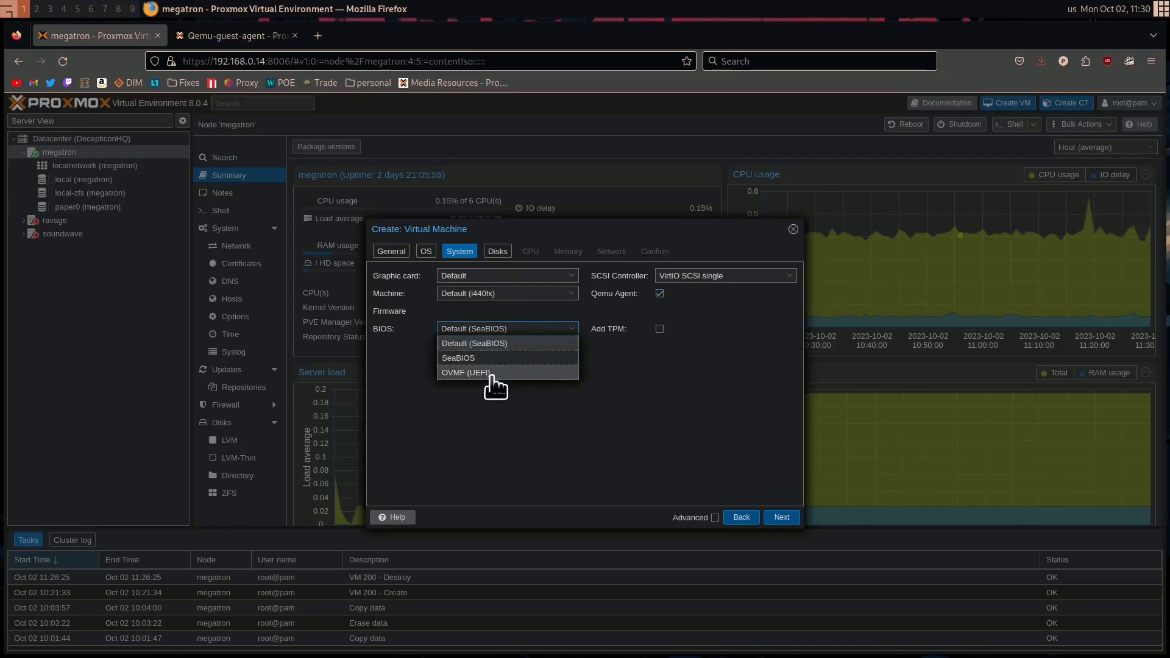
left_click(701, 373)
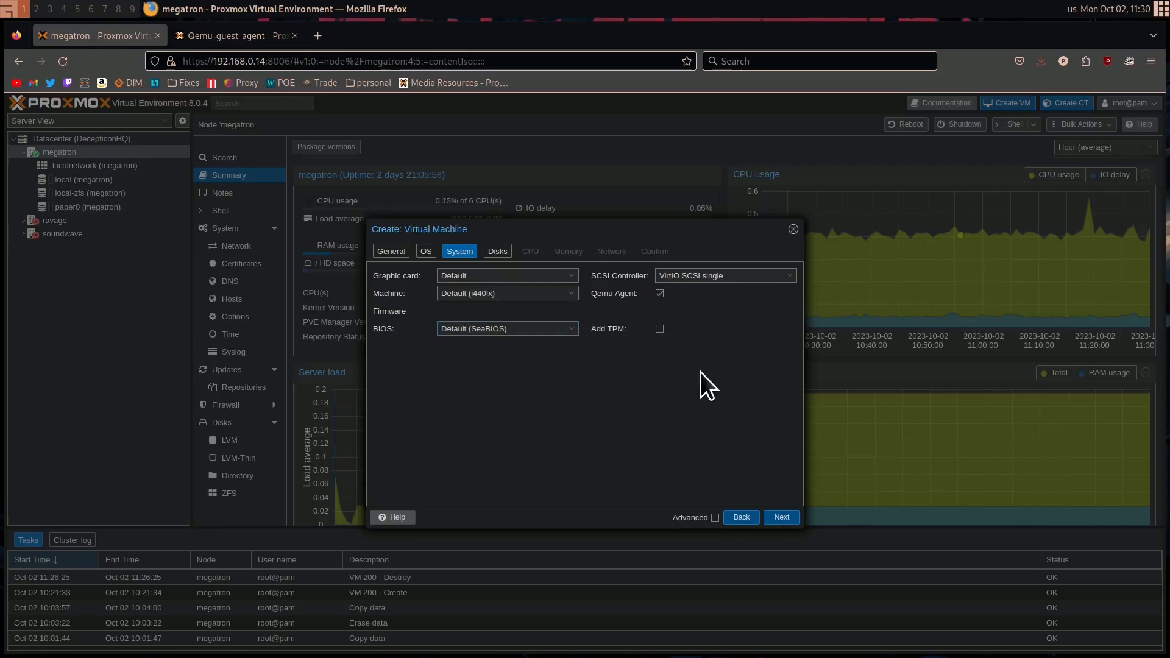
left_click(543, 329)
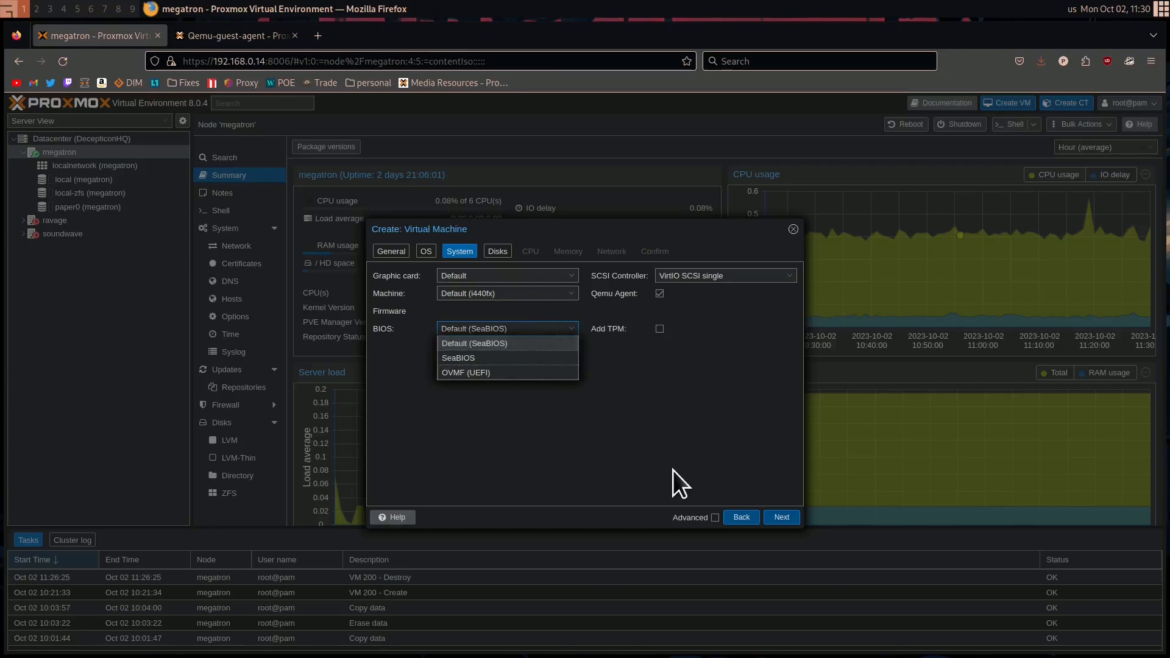
left_click(666, 438)
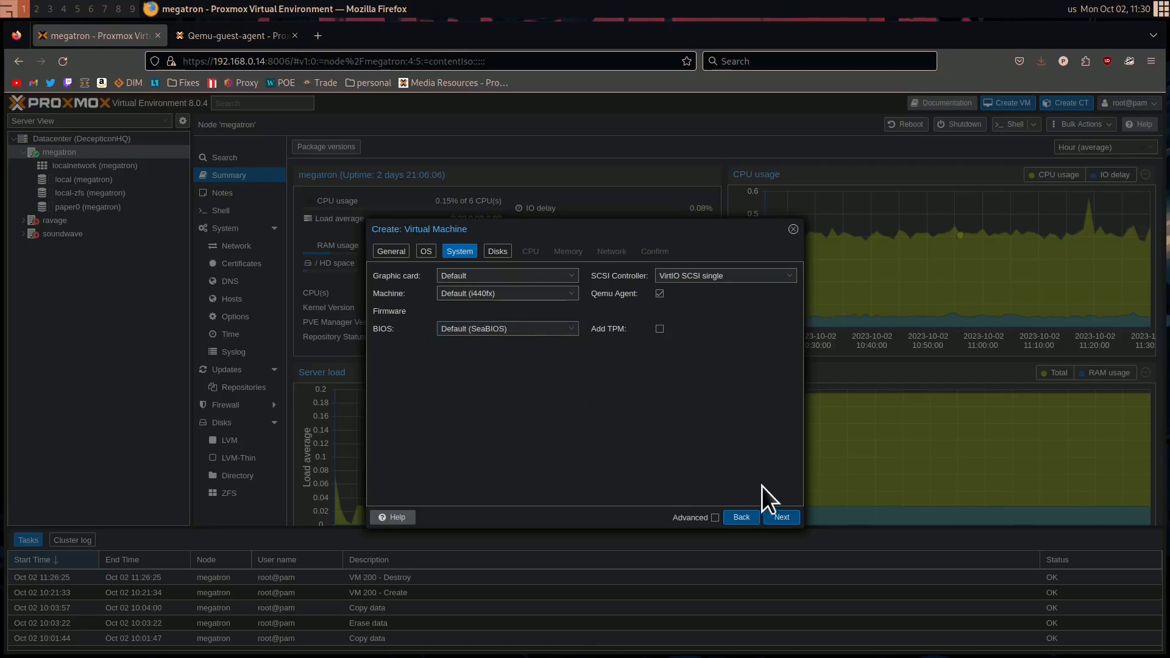
left_click(781, 517)
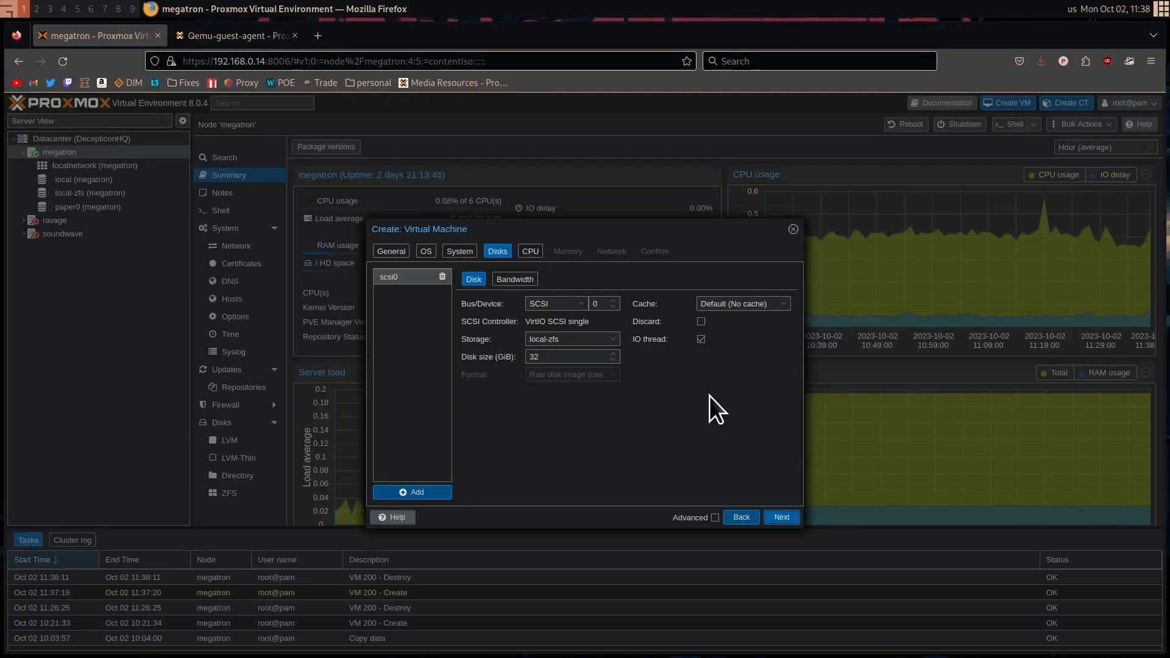
Set the storage of the virtual machine's scsi0 disk to paper0
left_click(579, 339)
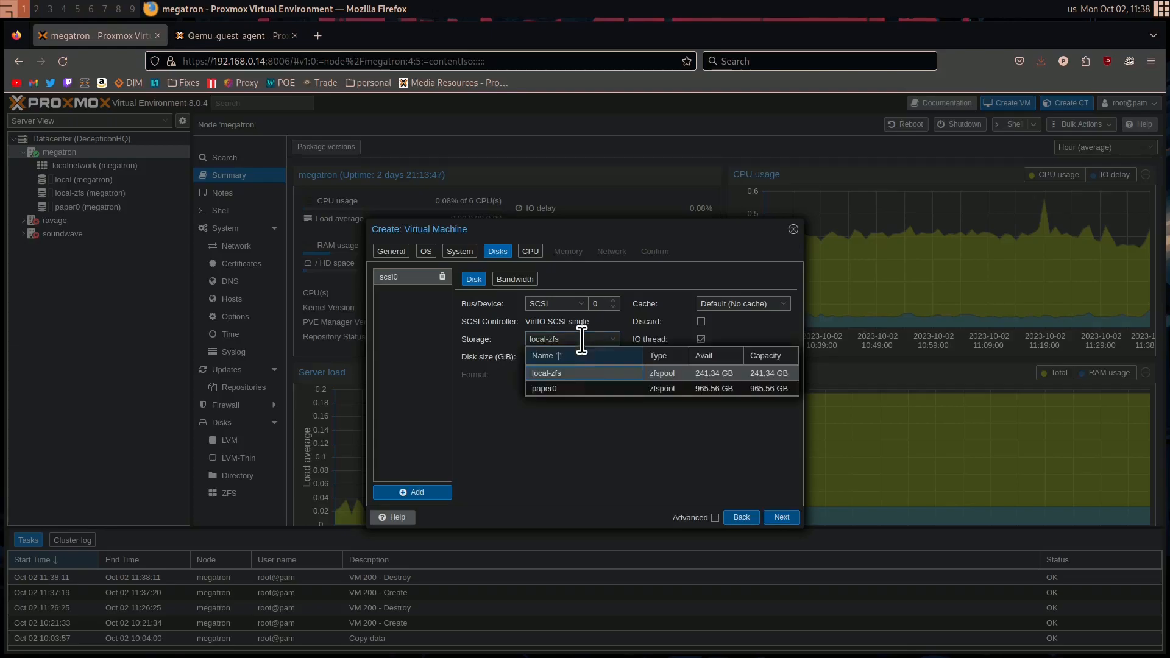
left_click(575, 393)
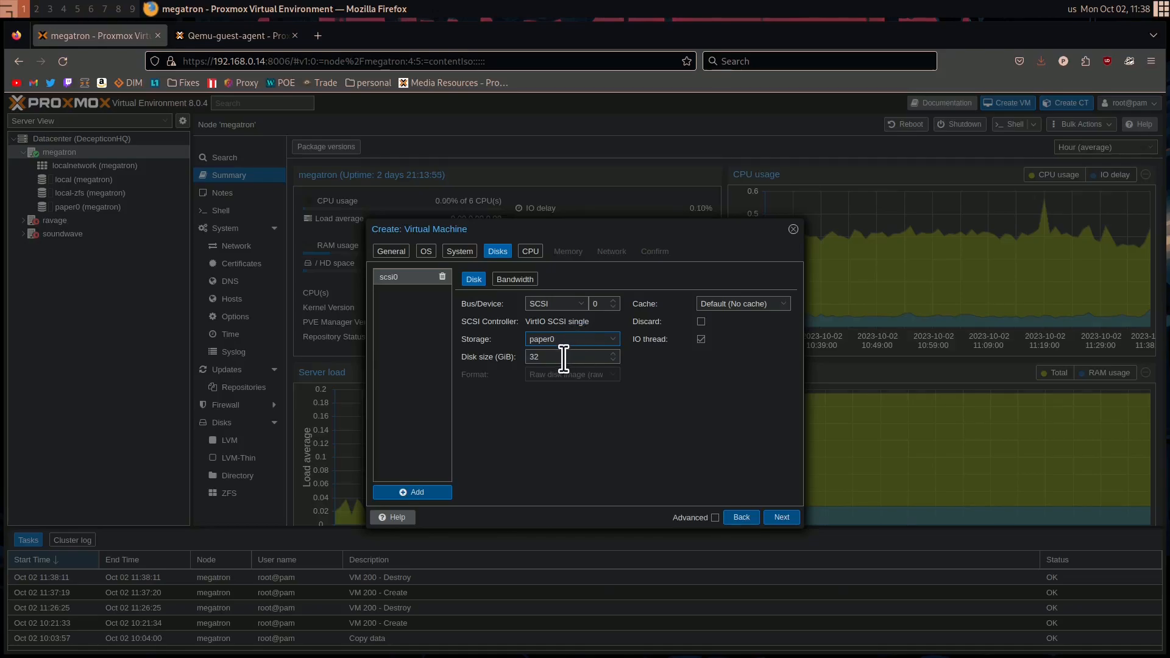
left_click(589, 339)
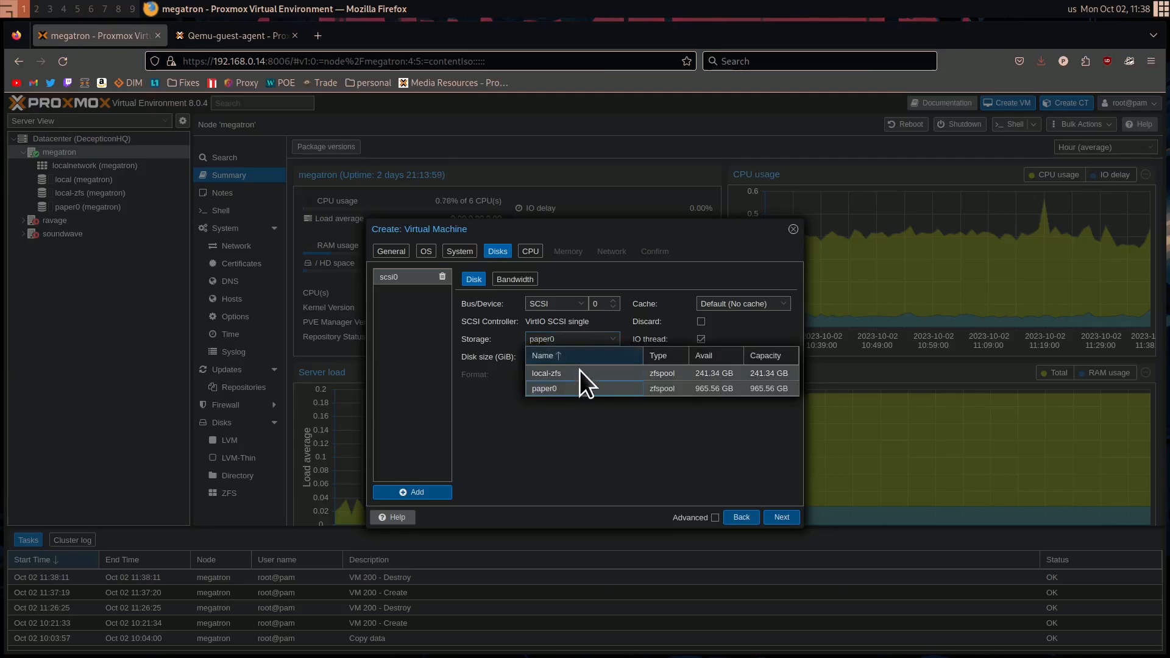
left_click(557, 358)
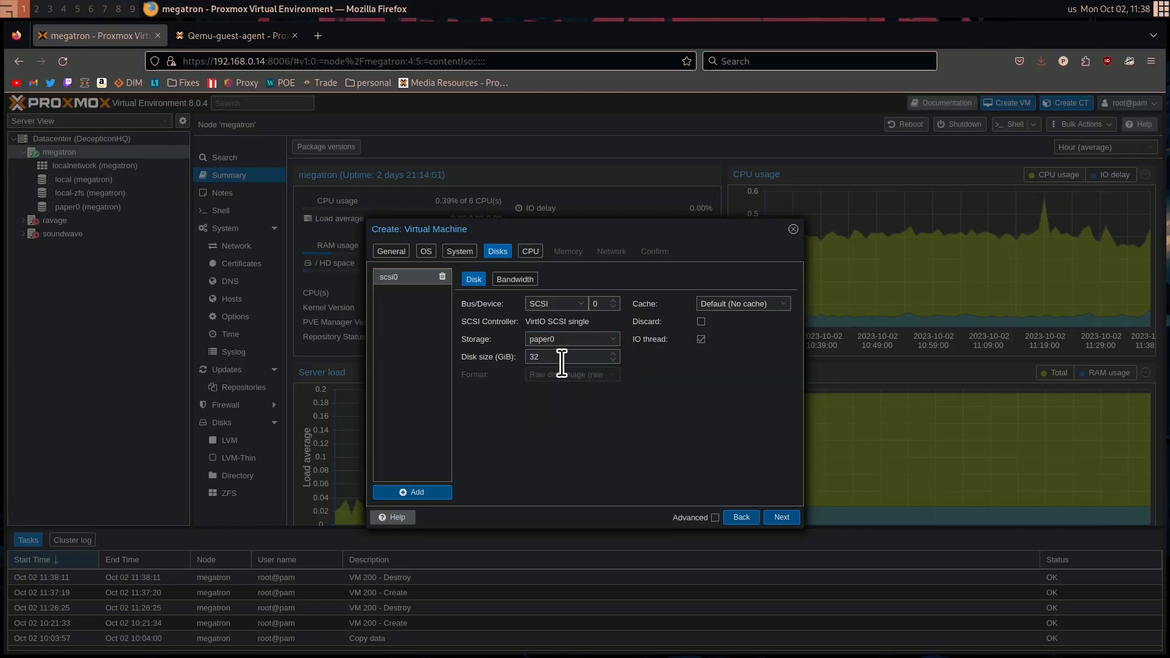
Set the scsi0 disk size to 100 GiB and assign 4 CPU cores to the virtual machine
double_click(535, 358)
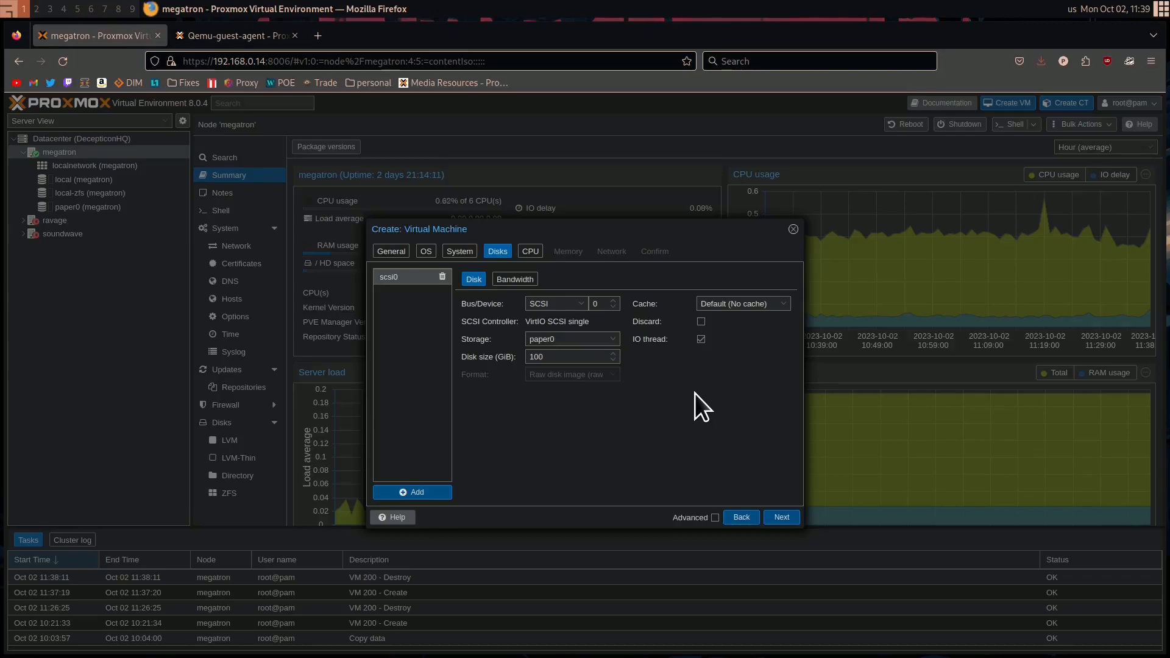
left_click(781, 518)
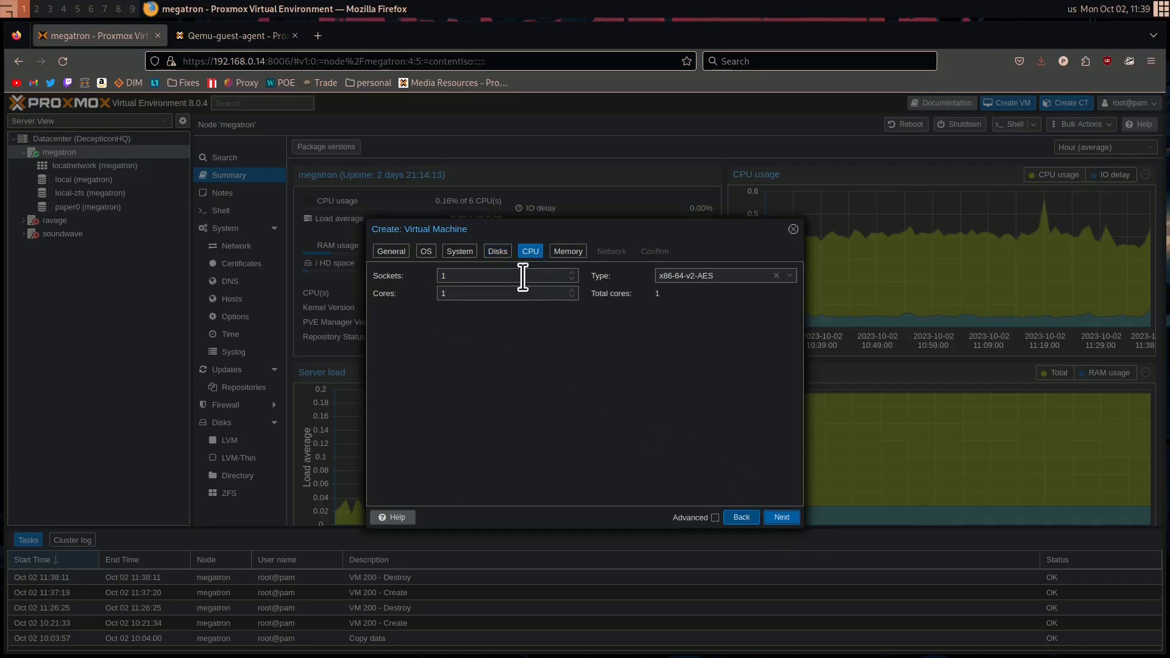
left_click_drag(478, 294, 363, 294)
type("4")
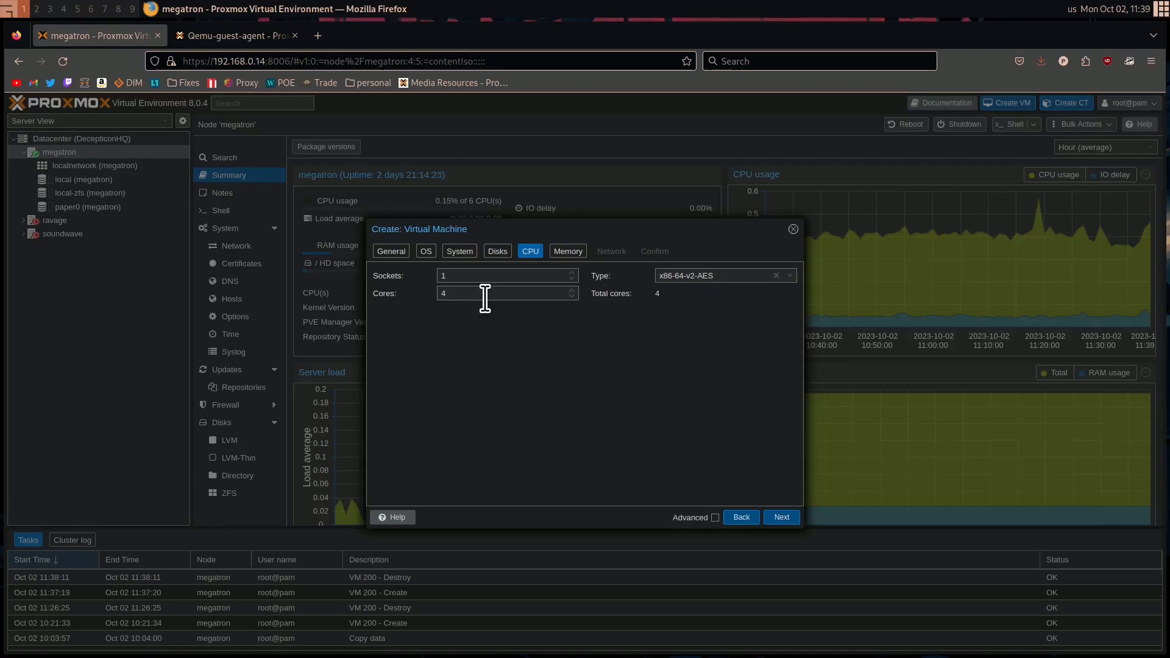
Browse the available CPU types, keep x86-64-v2-AES, and proceed to the memory settings
left_click(737, 276)
scroll(749, 396, "down", 10)
scroll(726, 431, "down", 1)
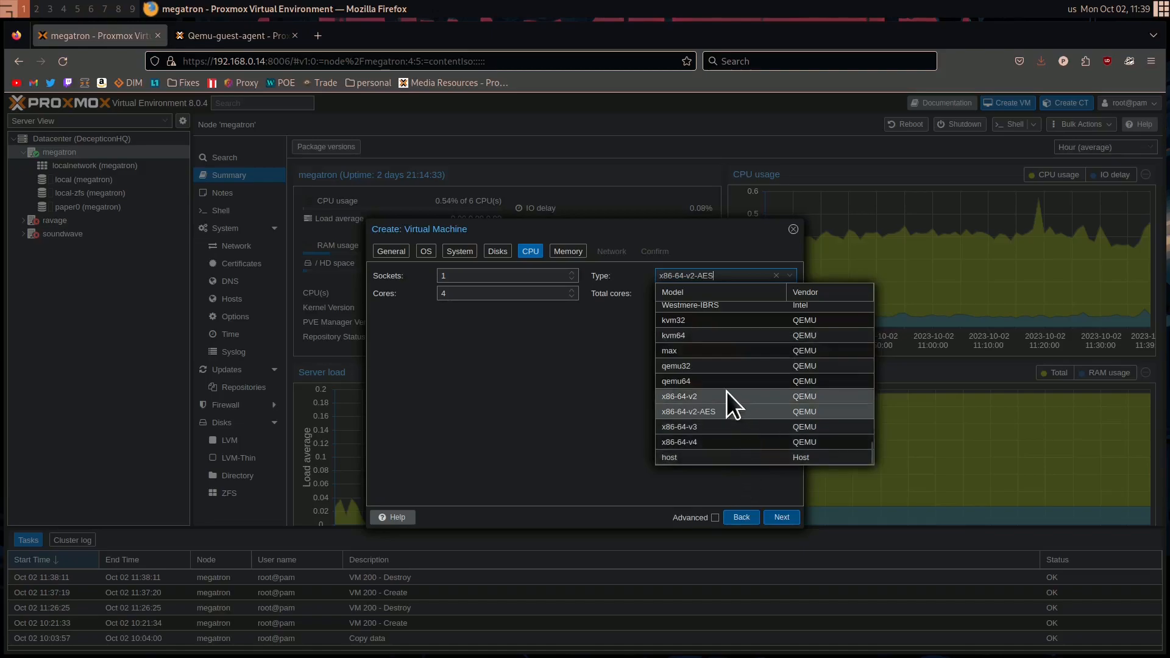
scroll(729, 435, "up", 6)
scroll(730, 429, "up", 5)
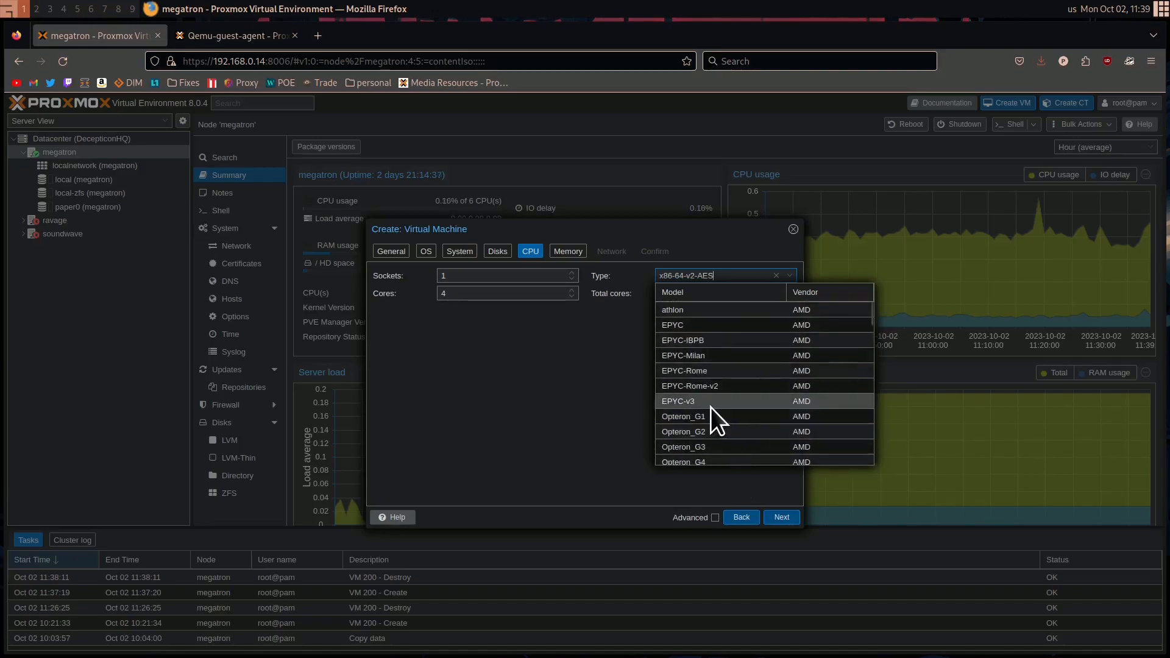
scroll(747, 339, "down", 4)
scroll(749, 360, "down", 8)
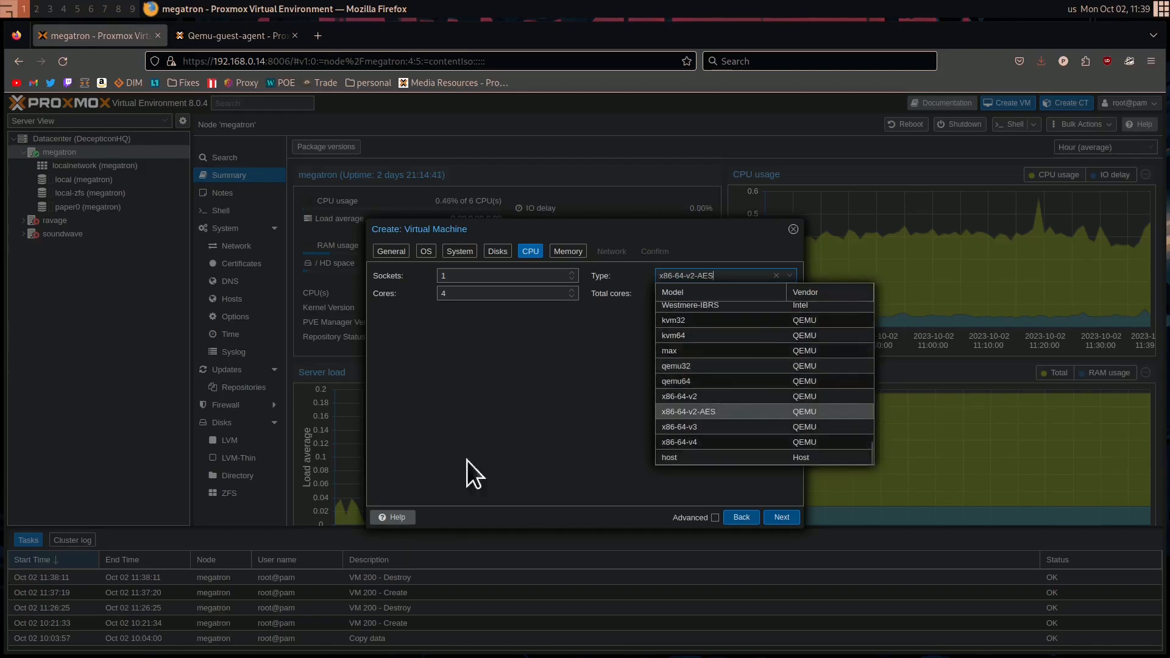
left_click(586, 385)
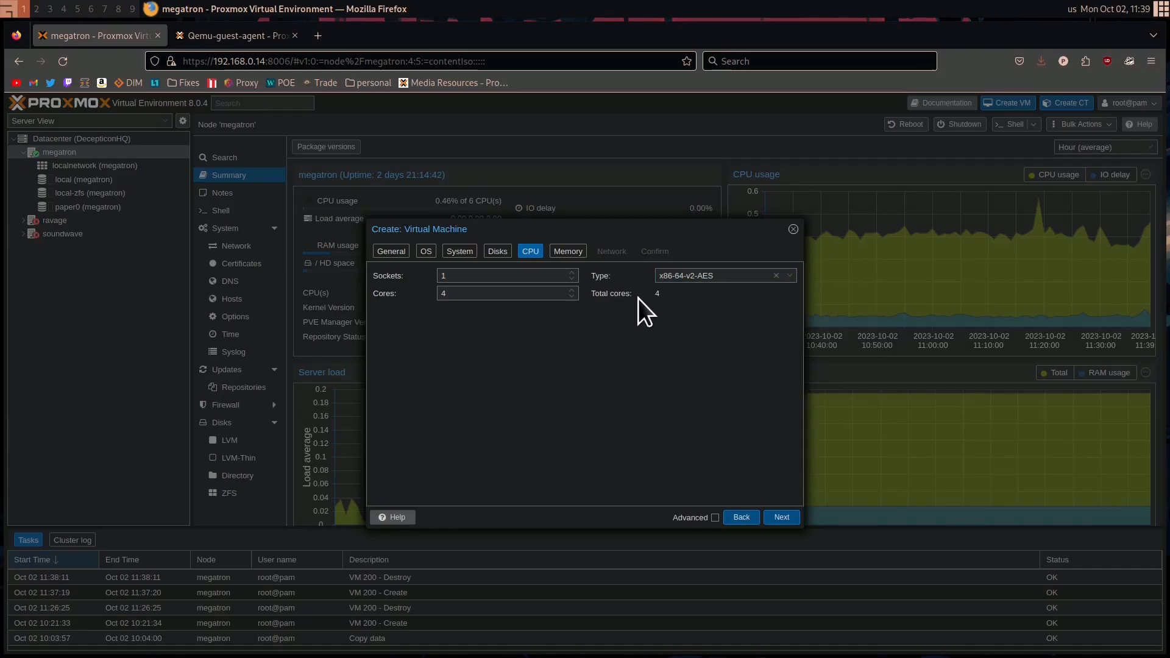
left_click(782, 520)
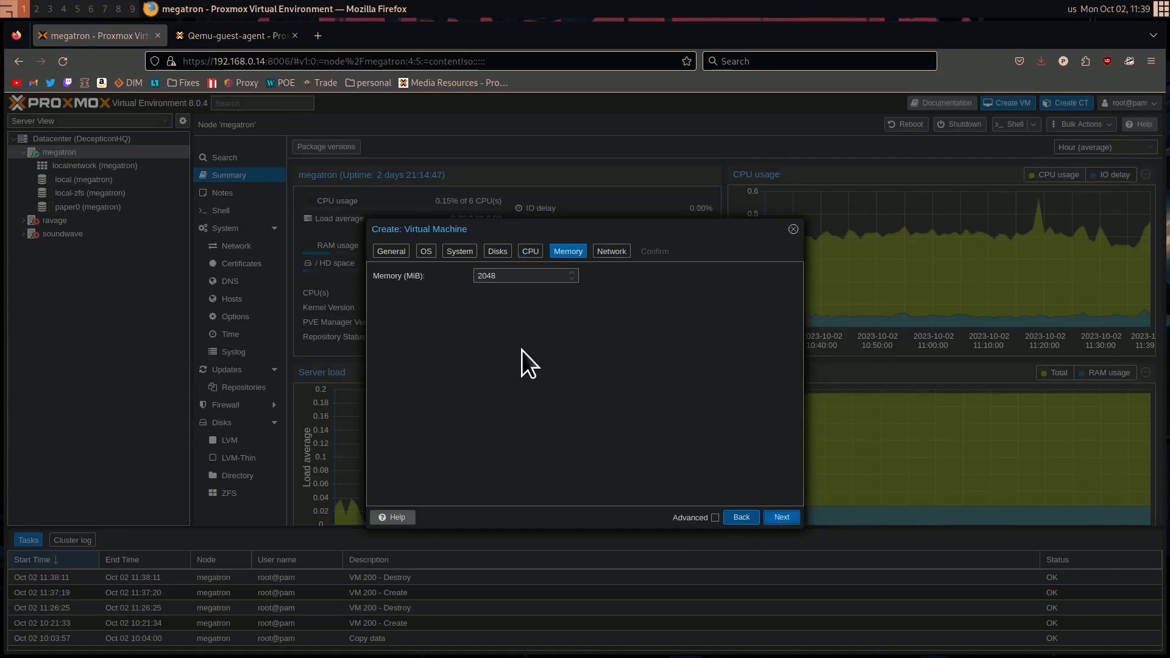
Set the virtual machine's memory to 6144 MiB and proceed to the network settings
left_click(522, 276)
key("ctrl+a")
type("6144")
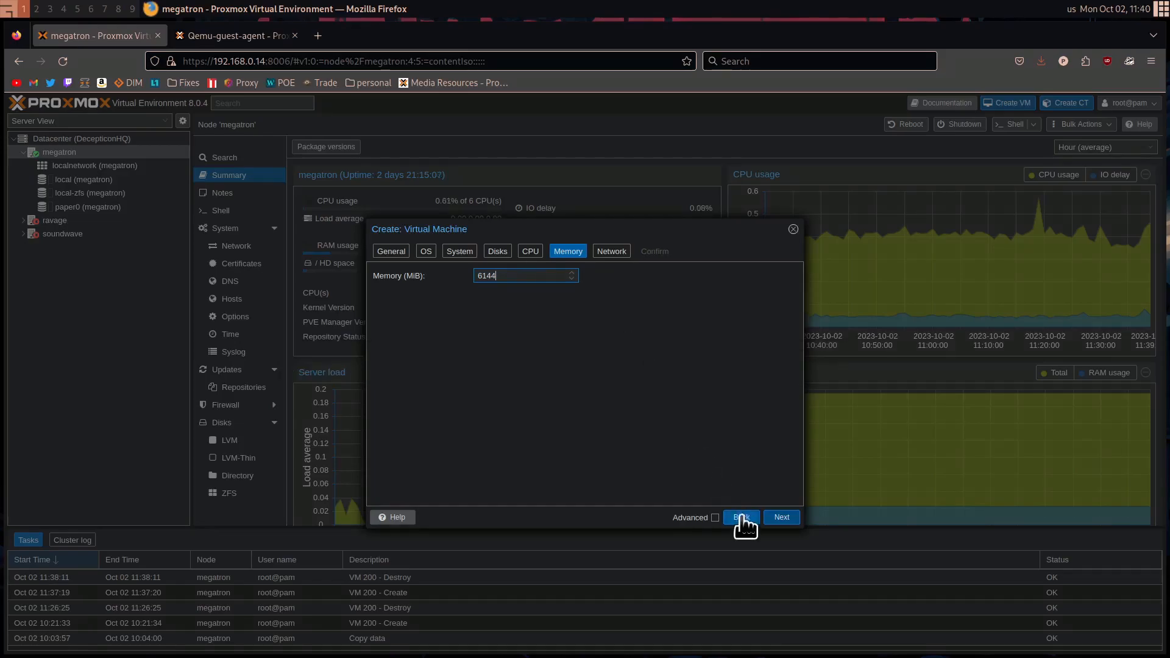
left_click(781, 517)
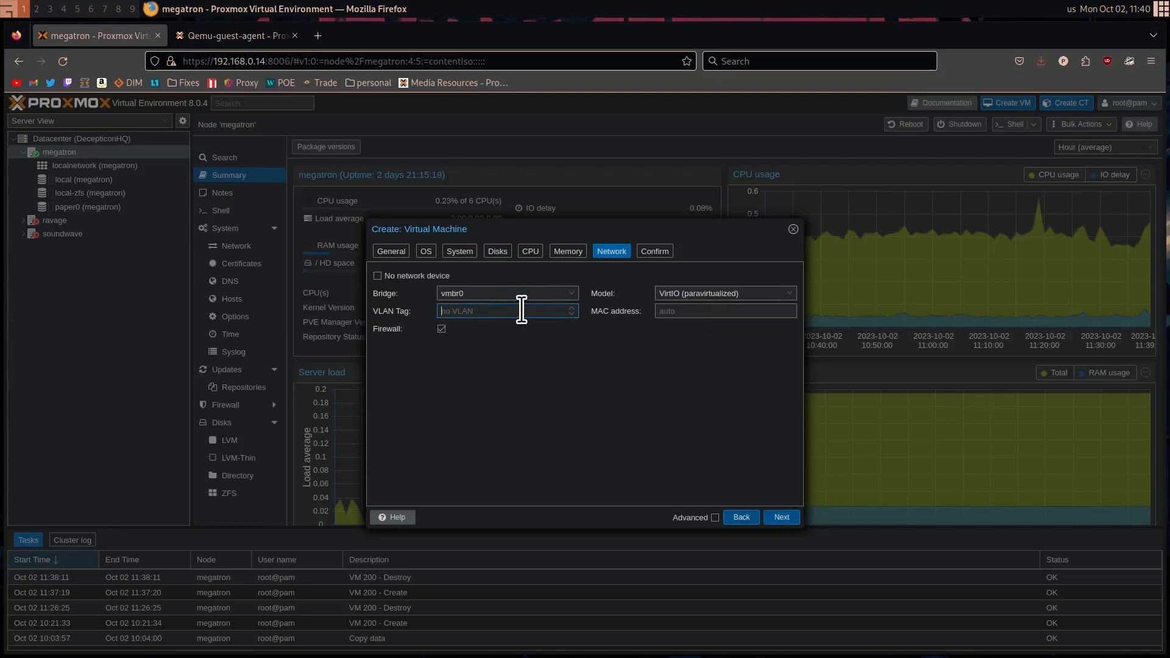
Keep the network on bridge vmbr0 without a VLAN tag, review the configuration summary, and create the virtual machine
left_click(495, 311)
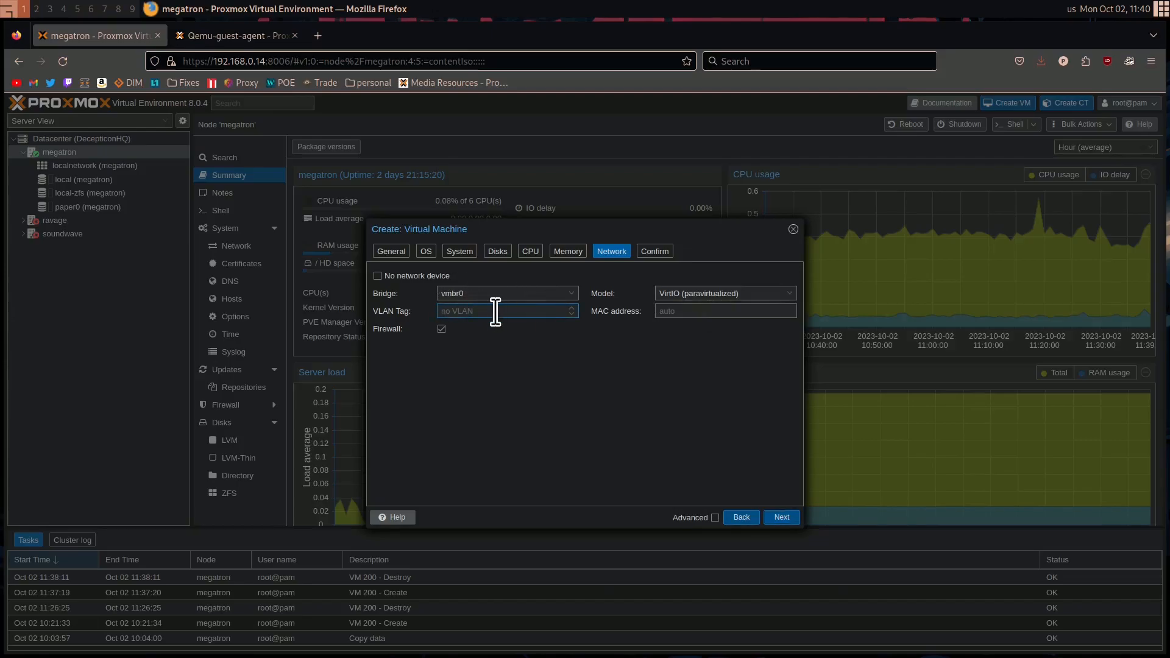
left_click(791, 515)
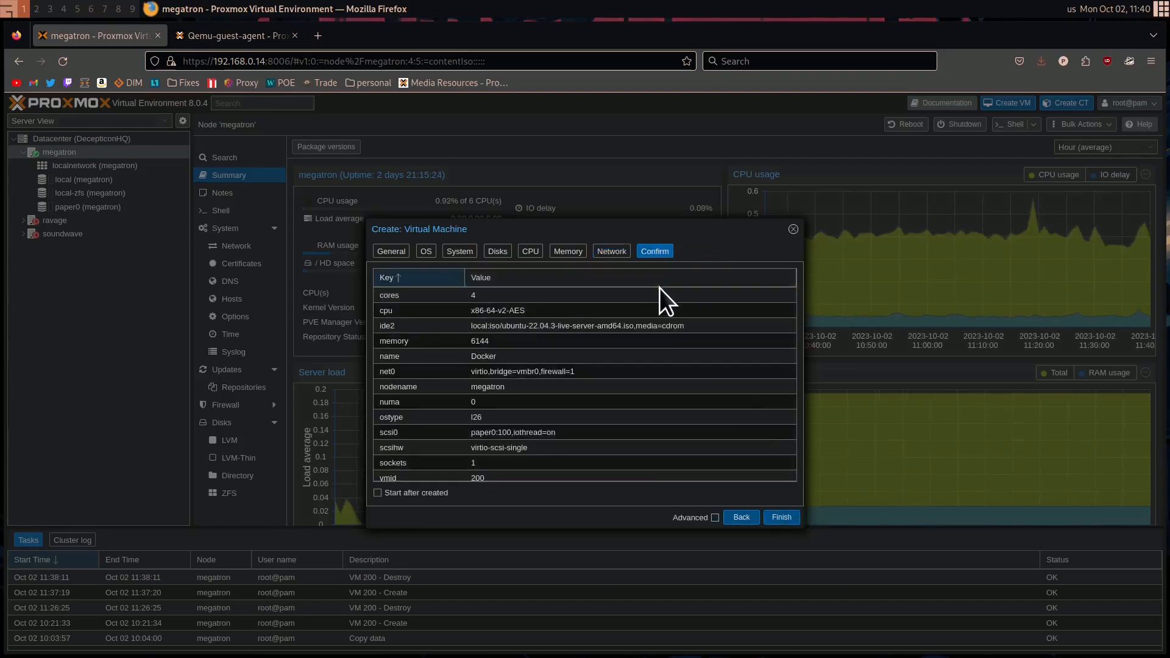
scroll(537, 346, "down", 1)
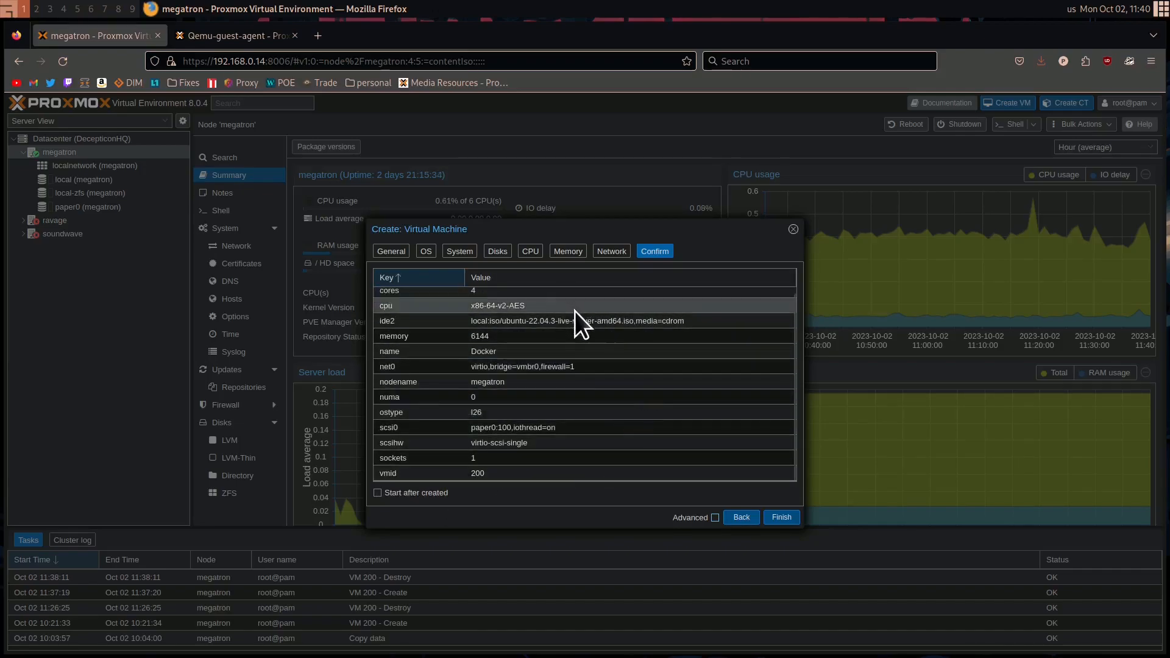
scroll(560, 334, "up", 1)
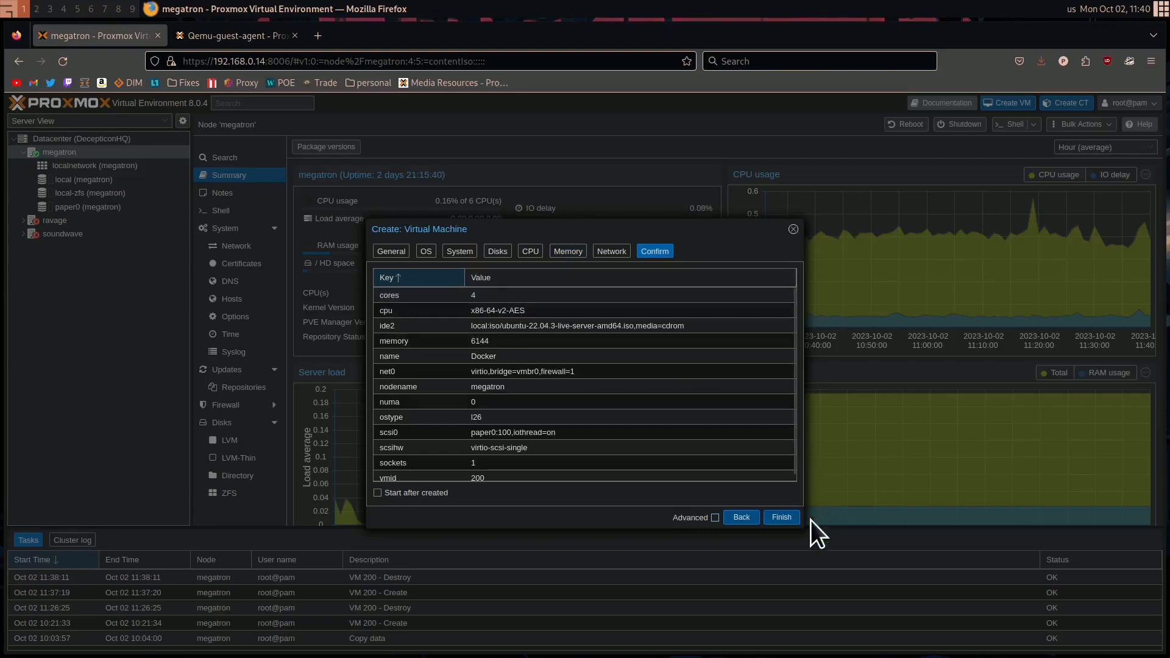
left_click(781, 516)
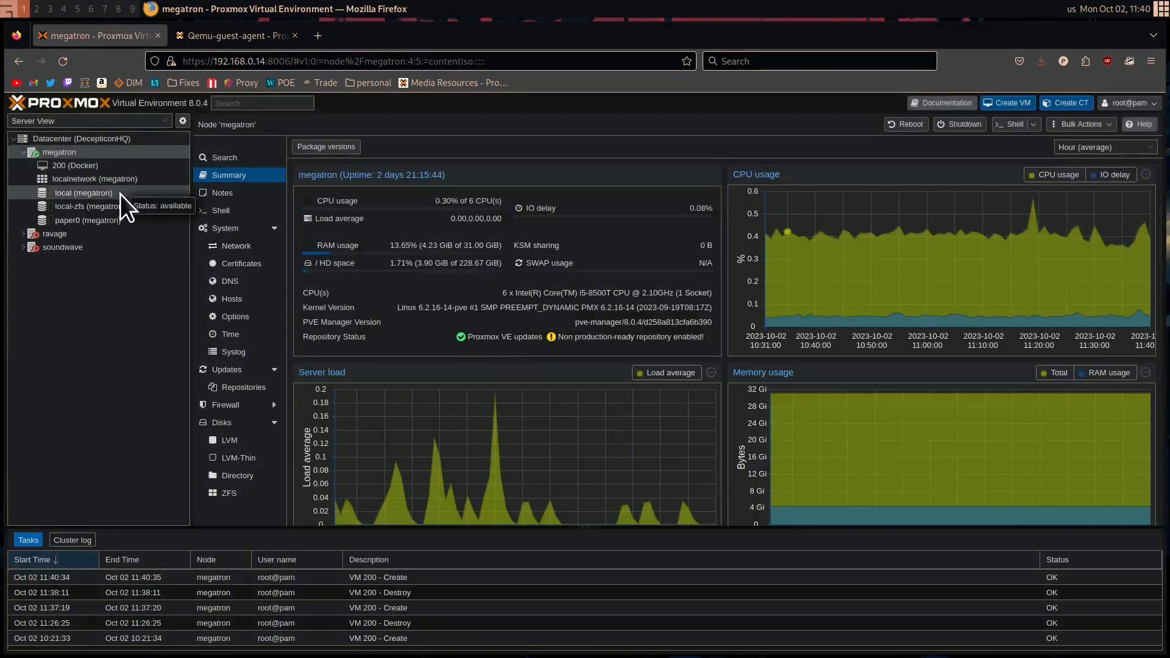
Open the console of virtual machine 200 (Docker) and start the virtual machine
left_click(93, 166)
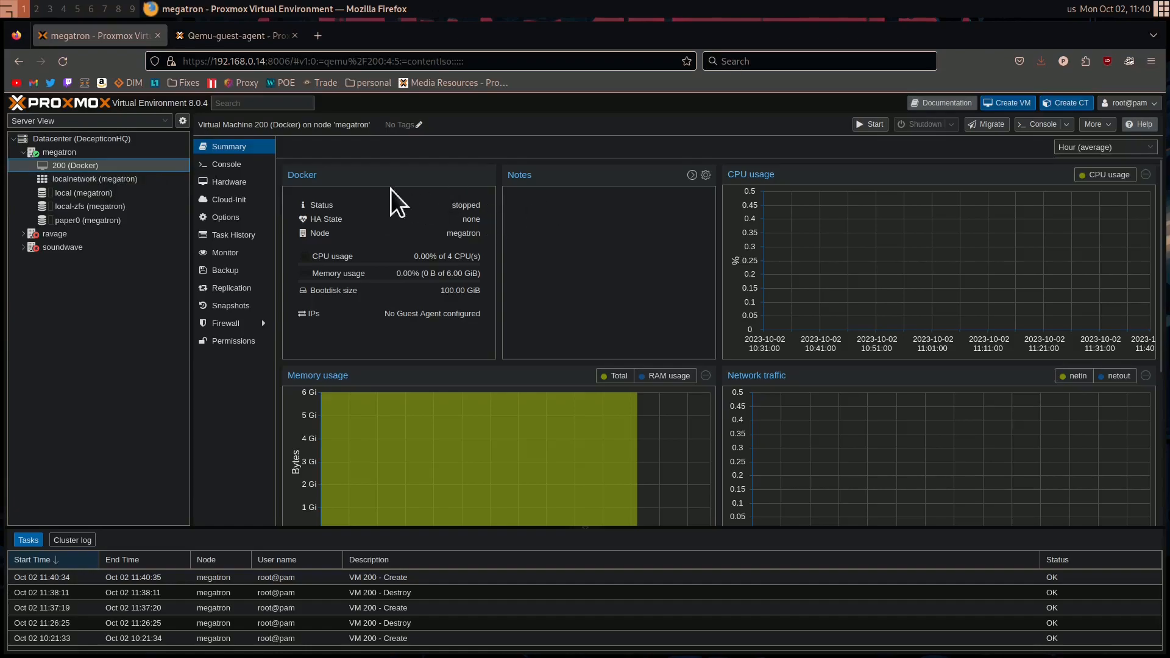
left_click(870, 125)
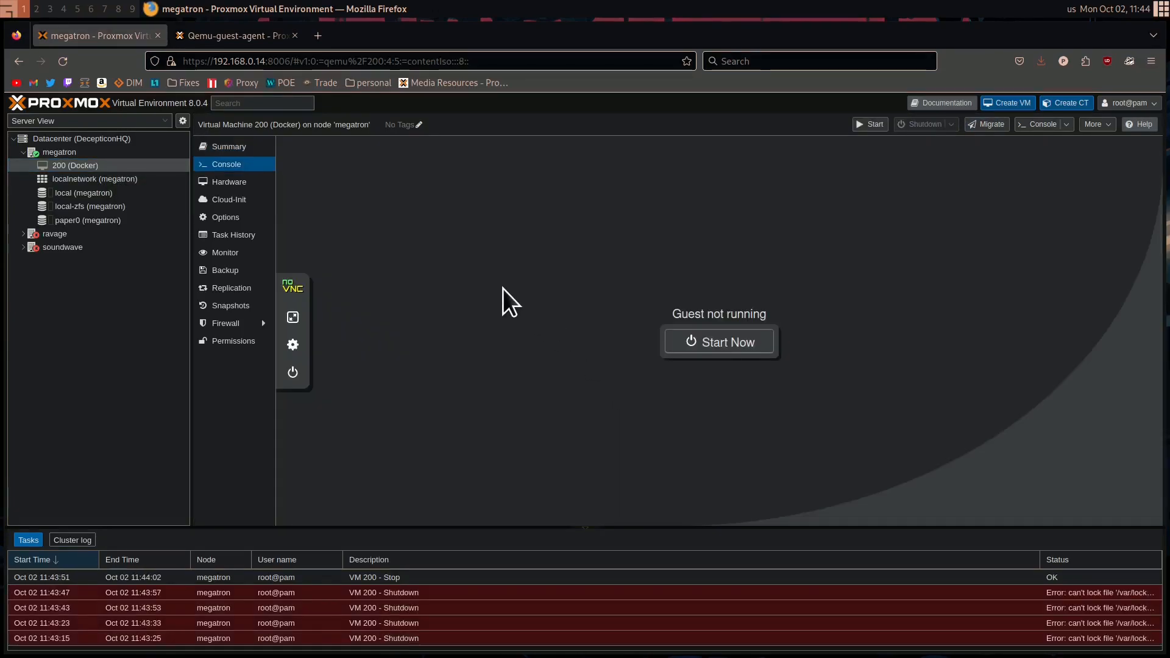
left_click(220, 147)
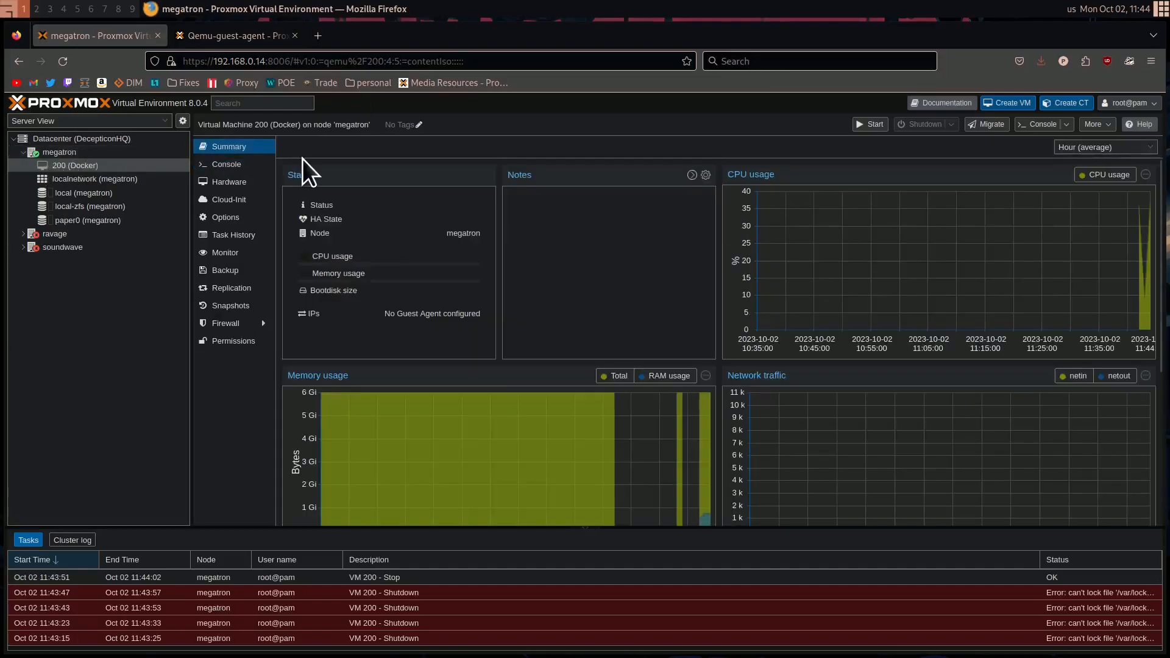
left_click(59, 152)
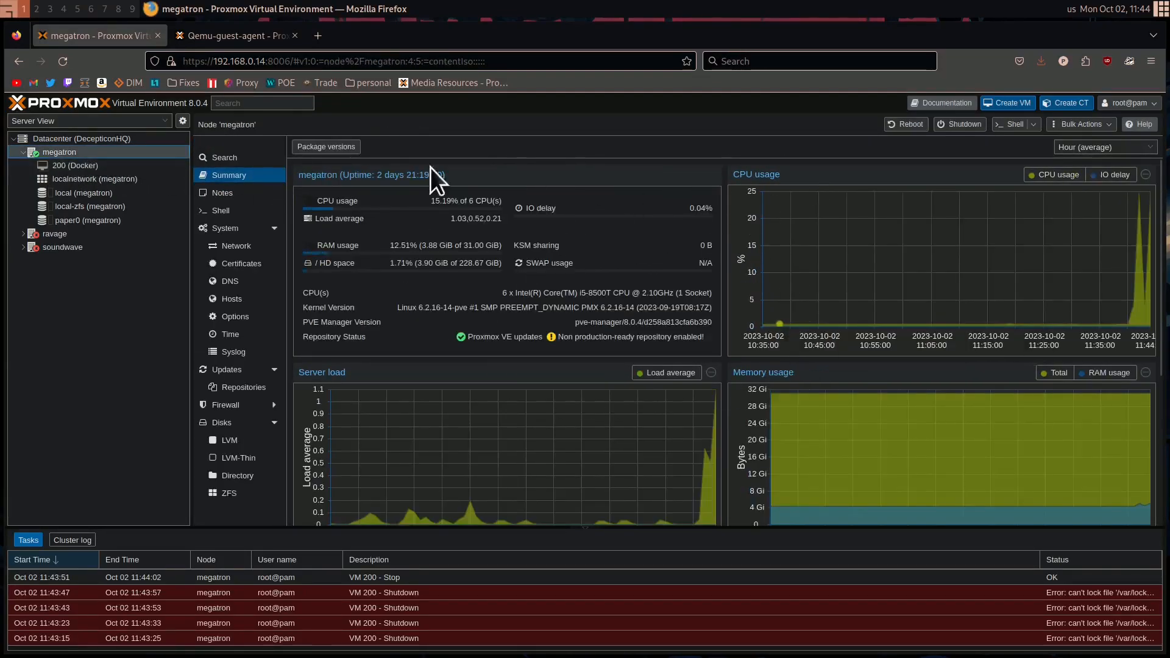
left_click(64, 168)
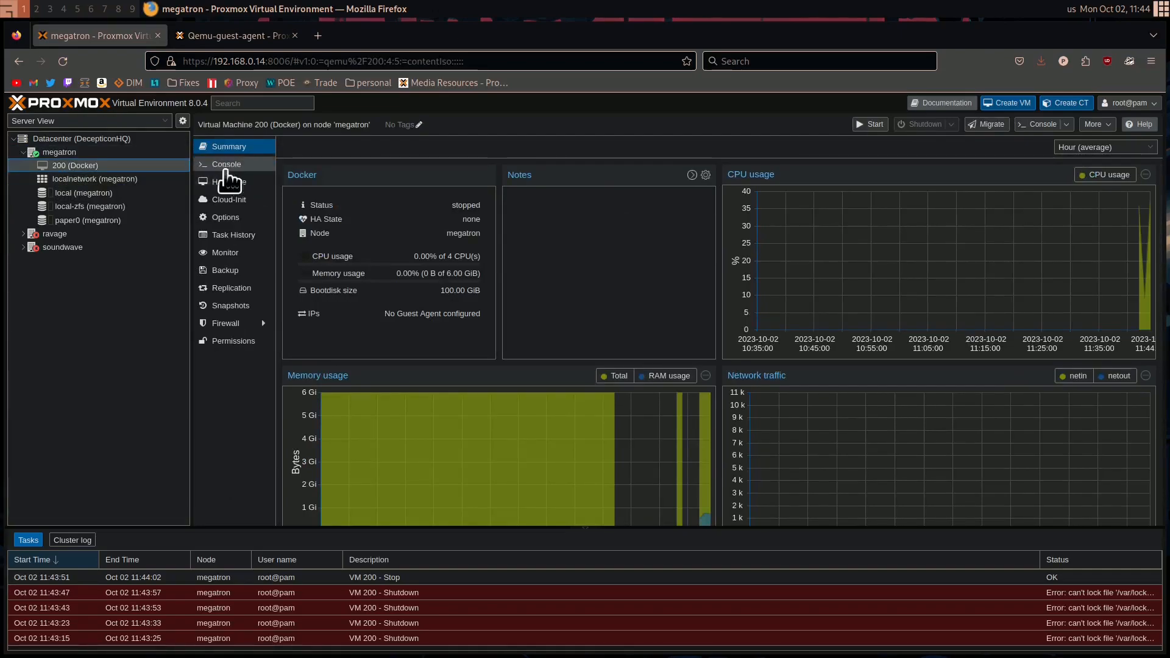
left_click(229, 166)
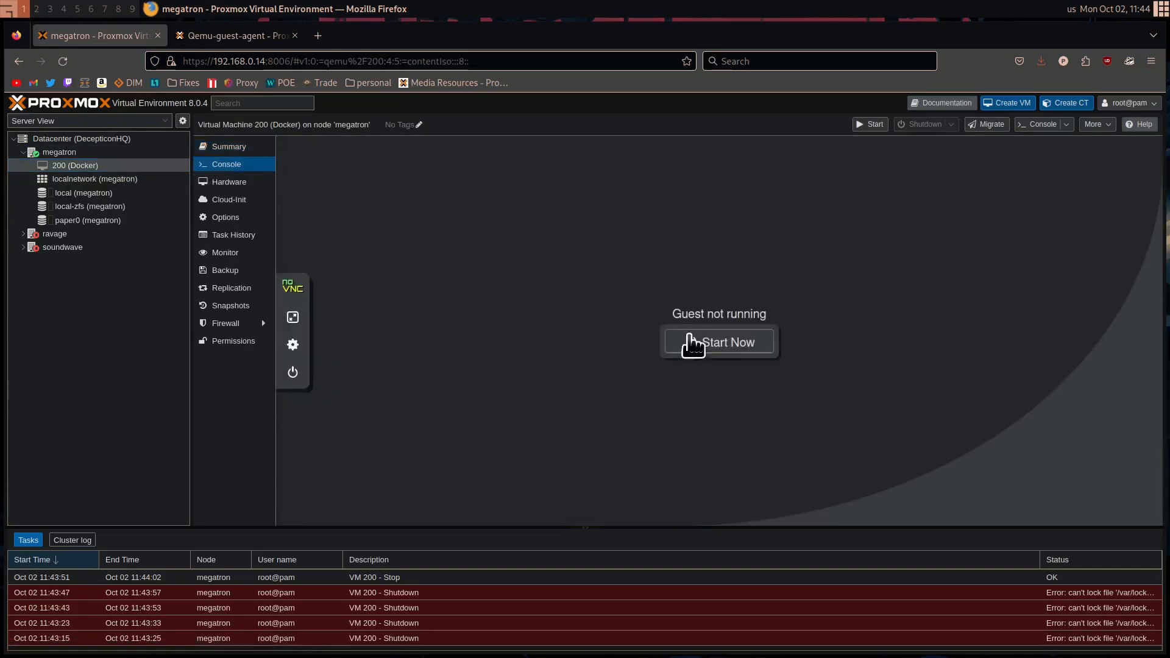
left_click_drag(673, 314, 829, 314)
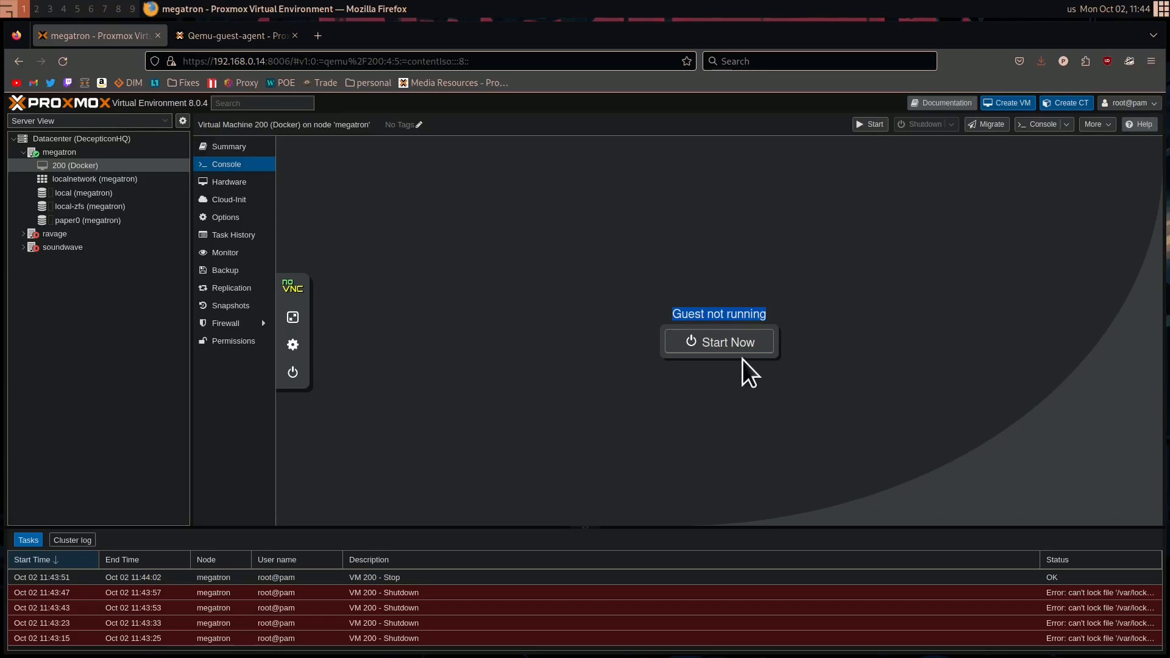
left_click(706, 344)
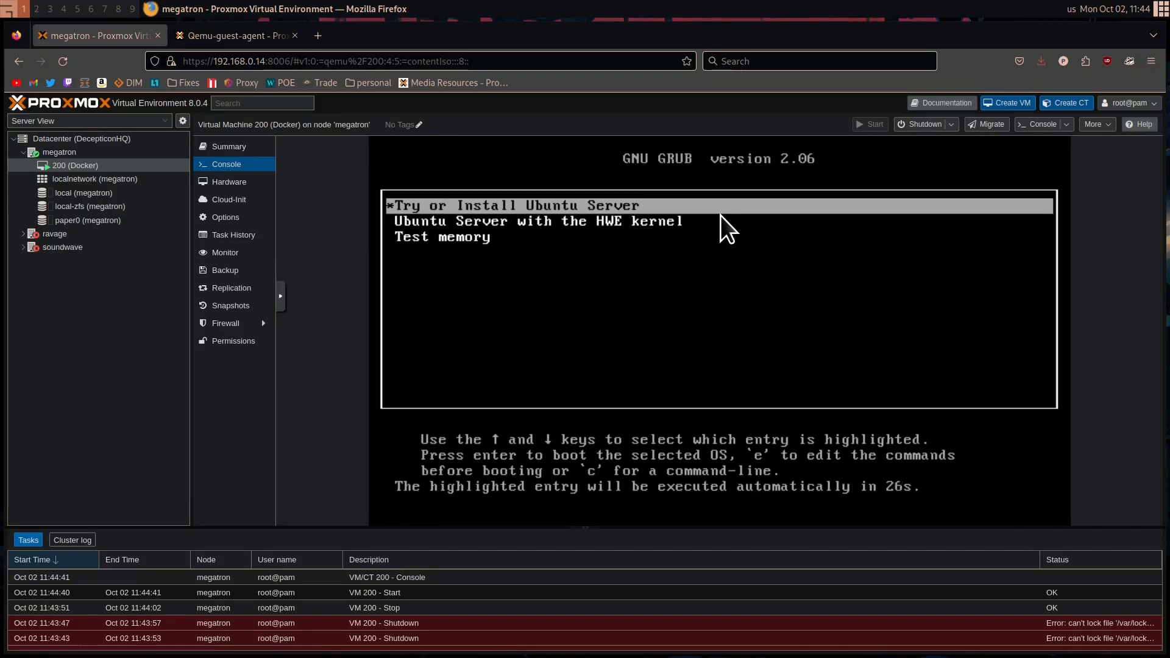
Boot the Try or Install Ubuntu Server entry from the GRUB menu
key("Down")
key("Up")
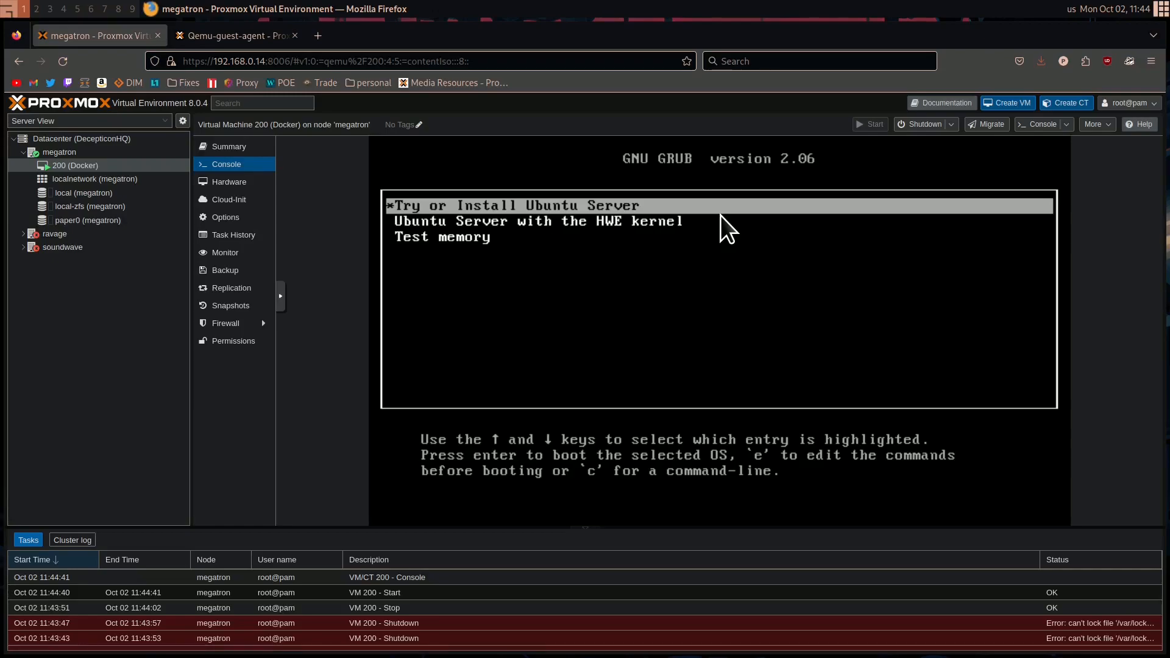
key("Return")
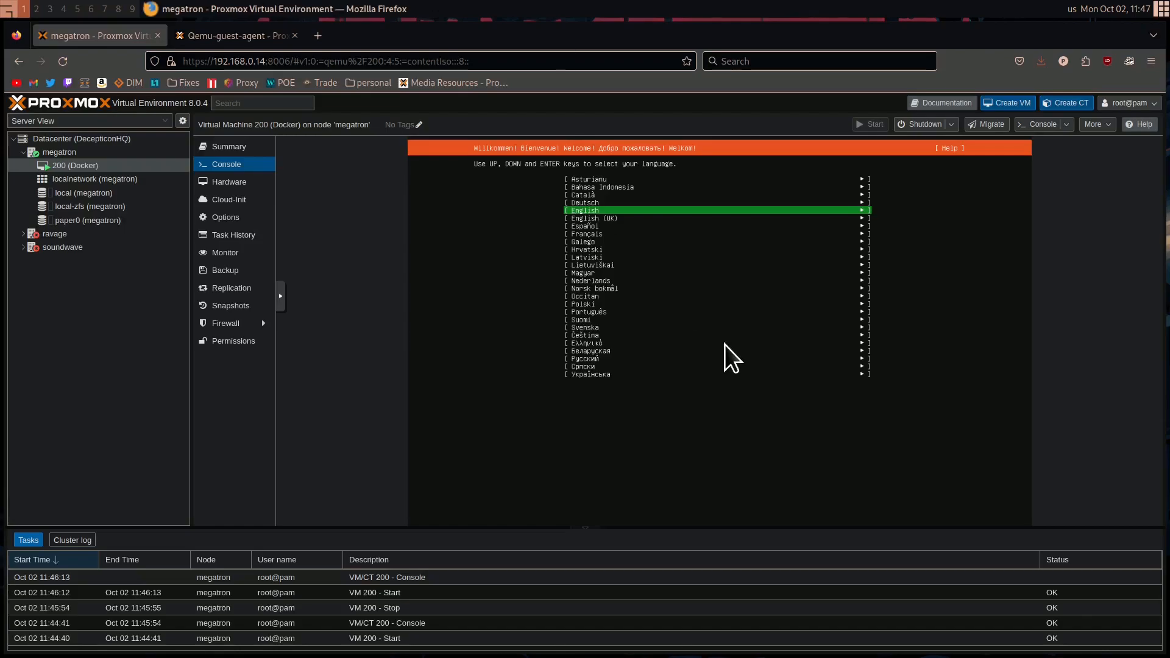
Choose English as the installer language and update to the new installer version
key("Return")
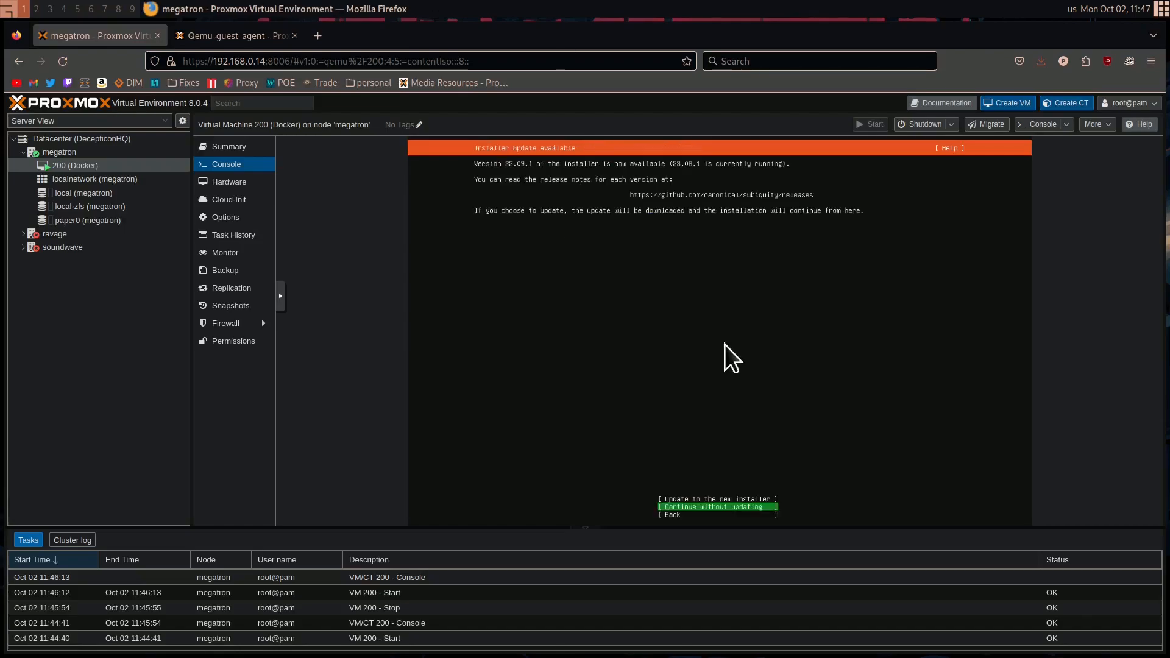
key("Up")
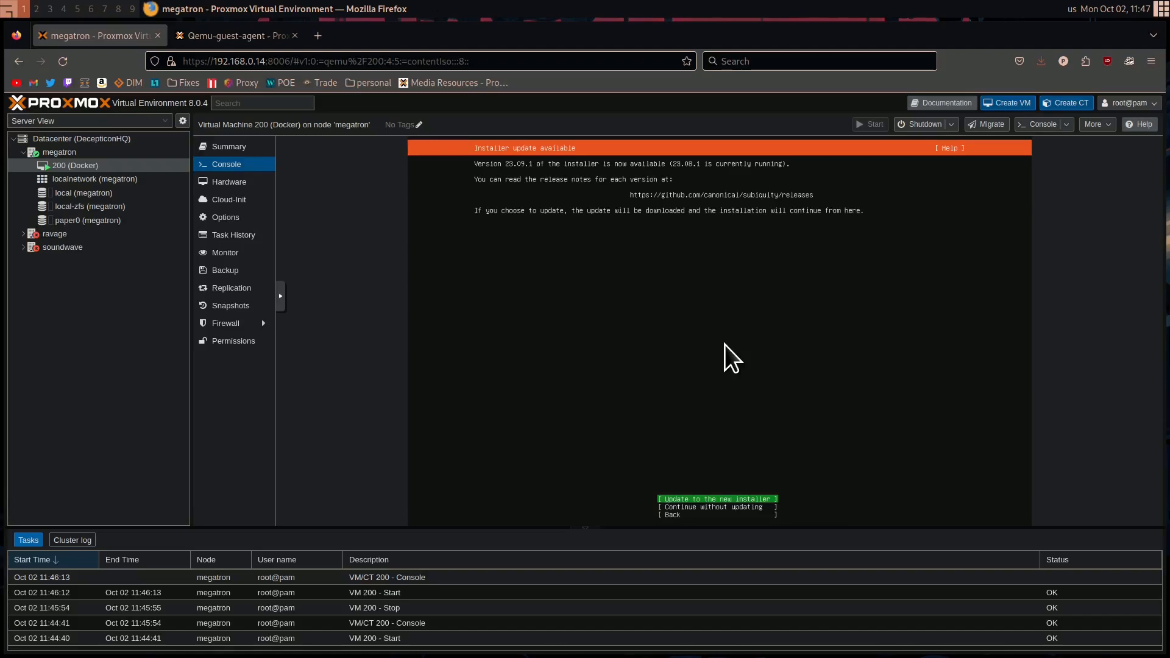
key("Return")
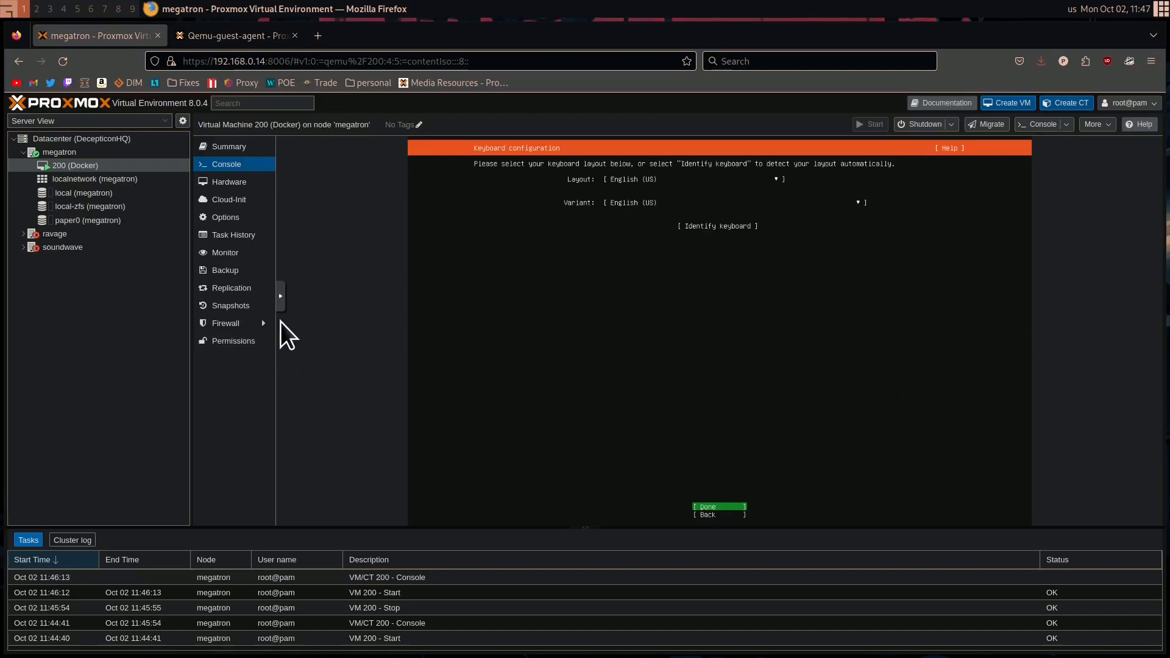
Accept the English (US) keyboard layout and variant in the Ubuntu installer
key("Up")
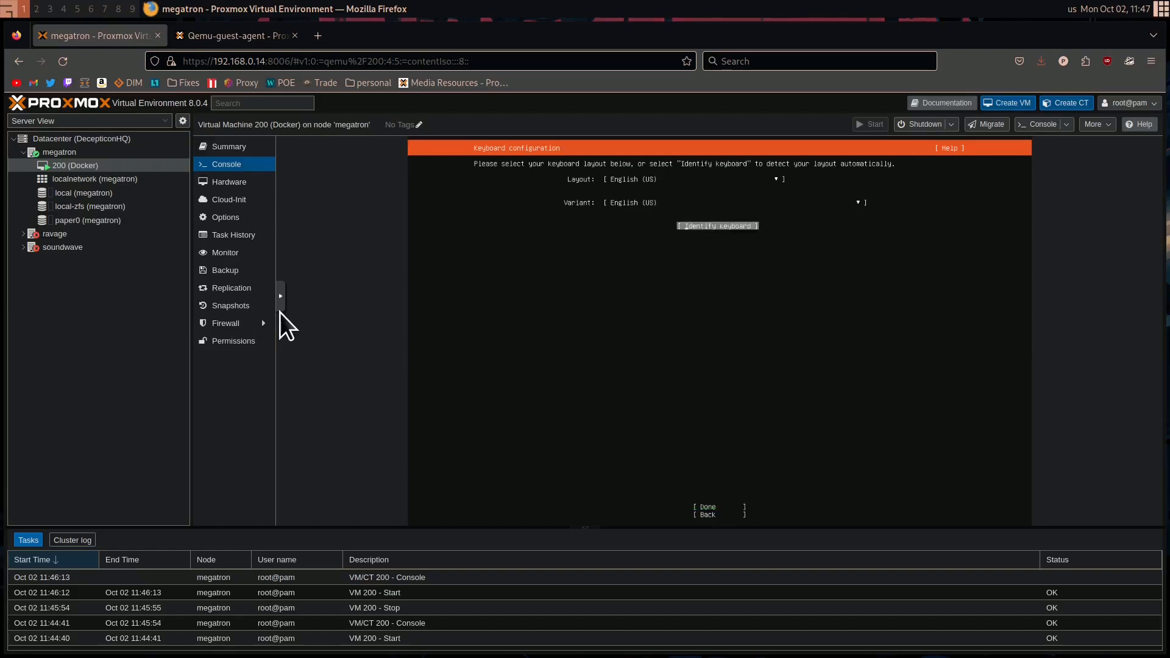
key("Down")
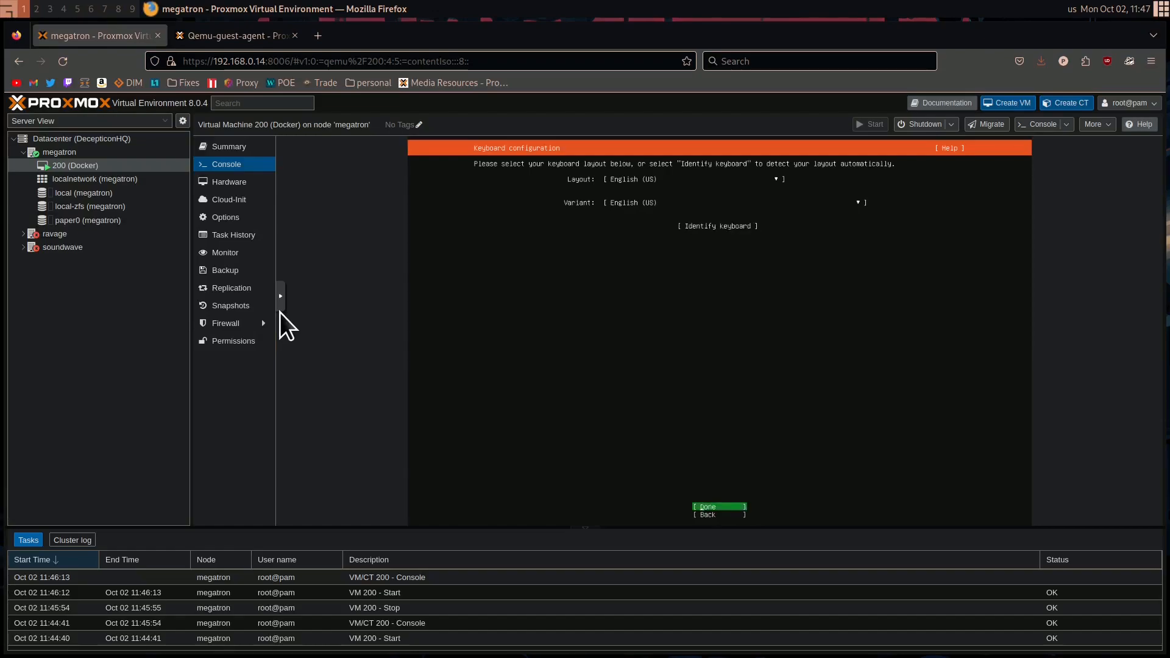
key("Return")
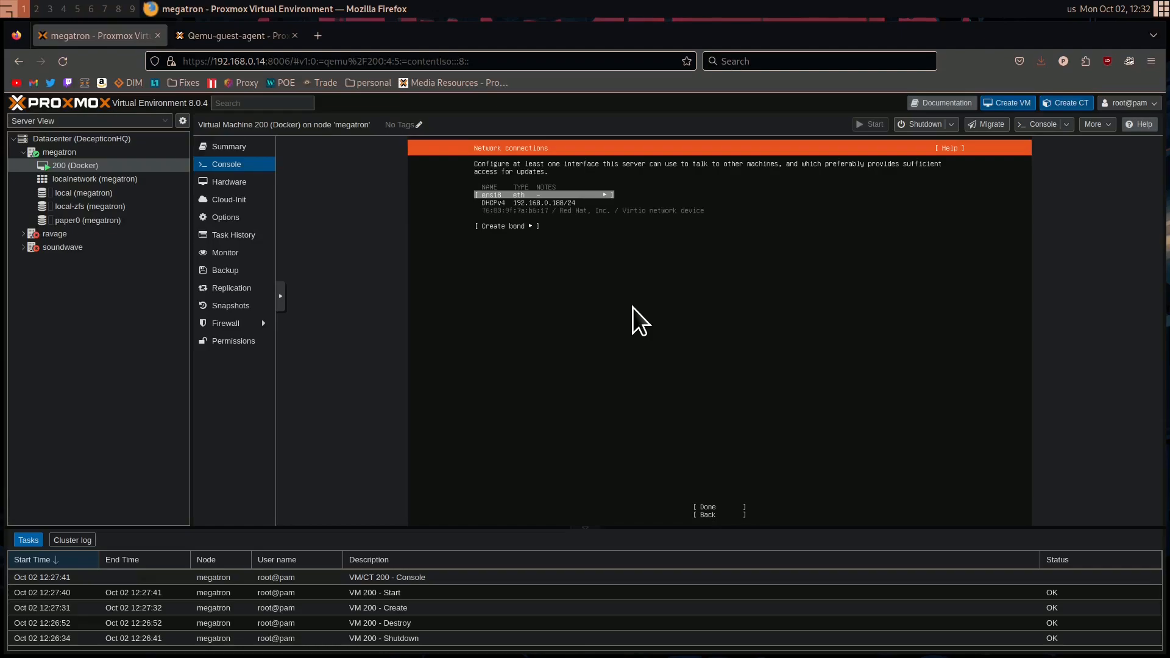
Edit the IPv4 configuration of network interface ens18 and set its method to Manual
key("Down")
key("Up")
key("Return")
key("Down")
key("Down")
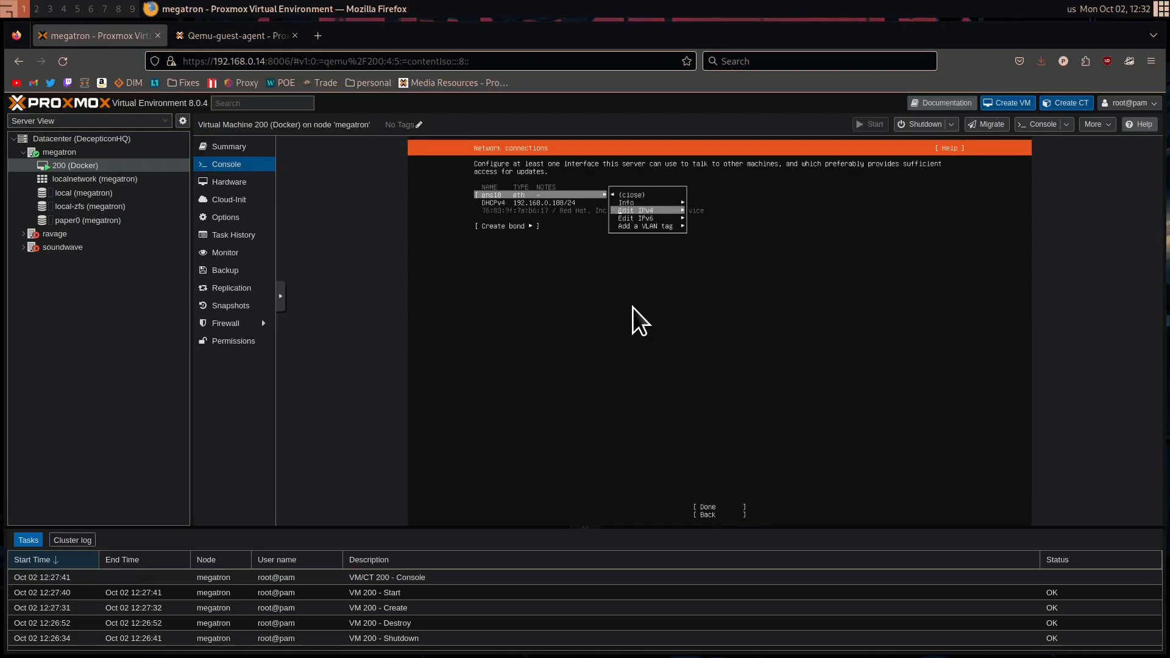
key("Return")
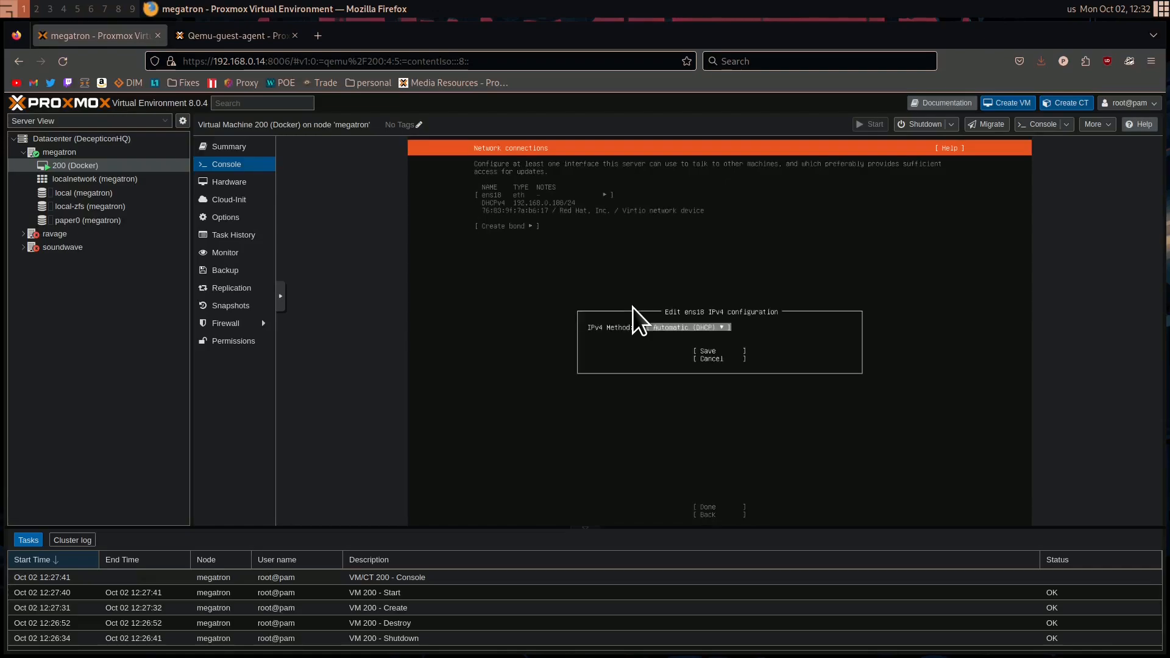
key("Return")
key("Down")
key("Return")
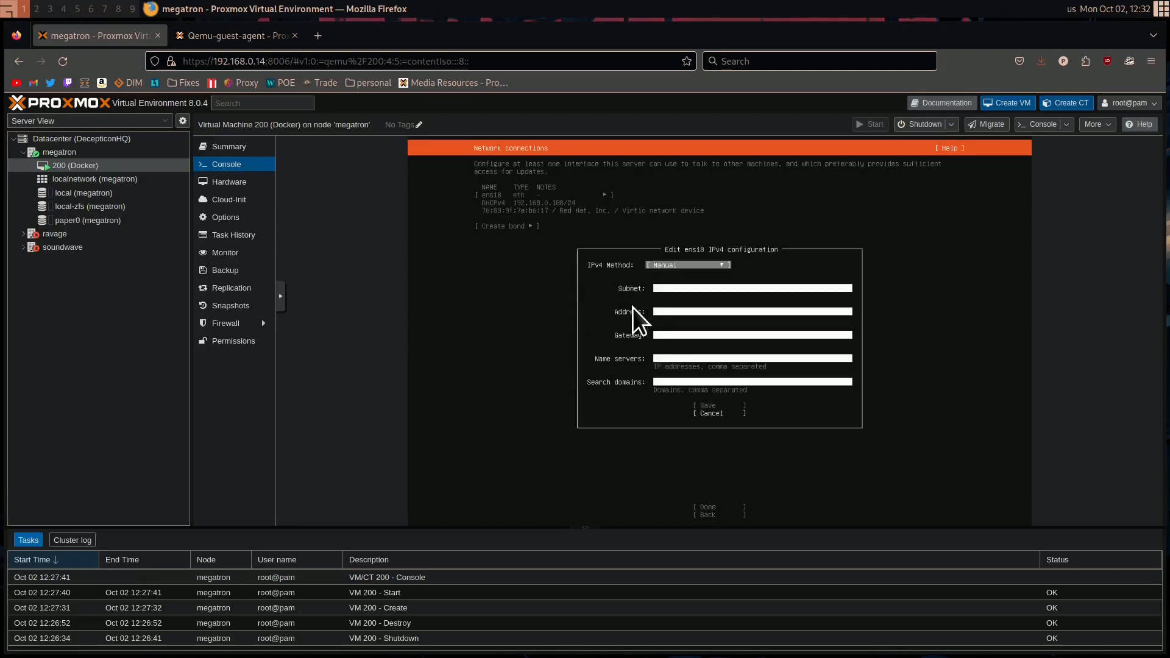
Enter 192.168.0.0/24 as the subnet in the ens18 IPv4 configuration
key("Tab")
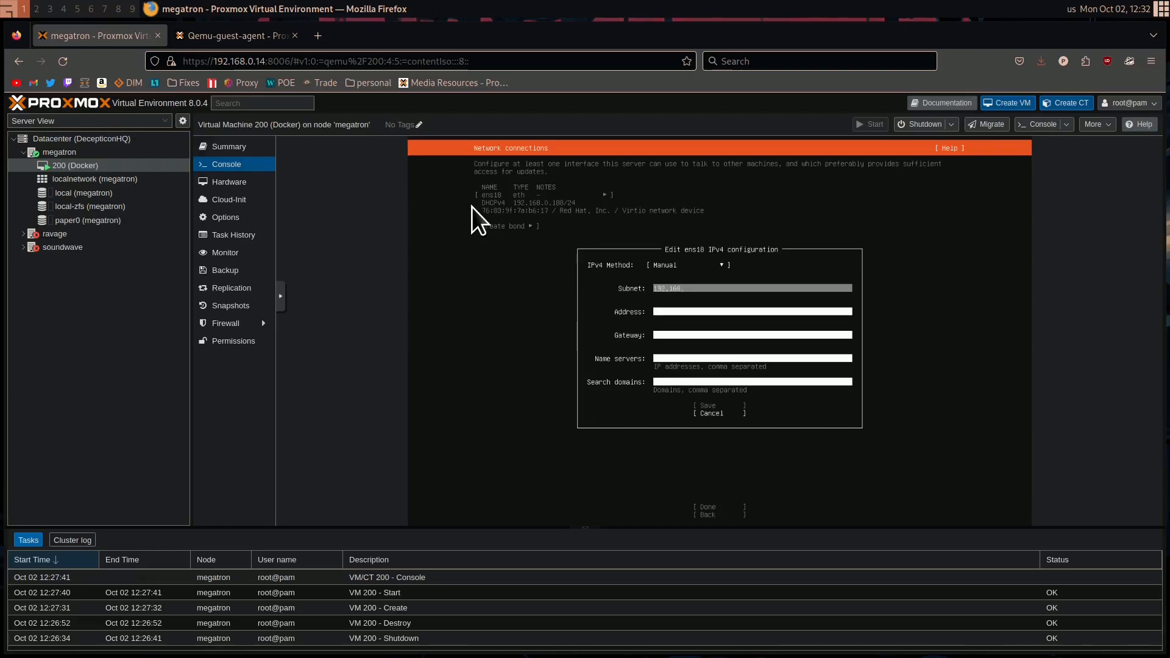
type("192.168.0.0/24")
key("Tab")
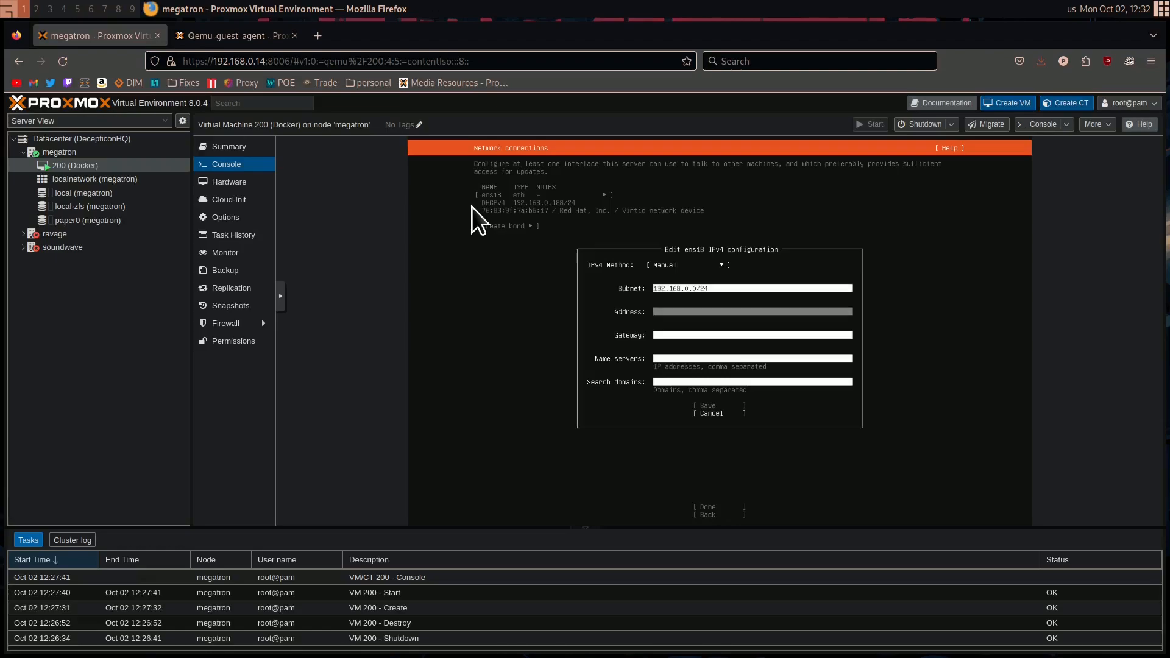
Set the static address of ens18 to 192.168.0.30 in the IPv4 configuration
type("192.168.0.30")
key("Tab")
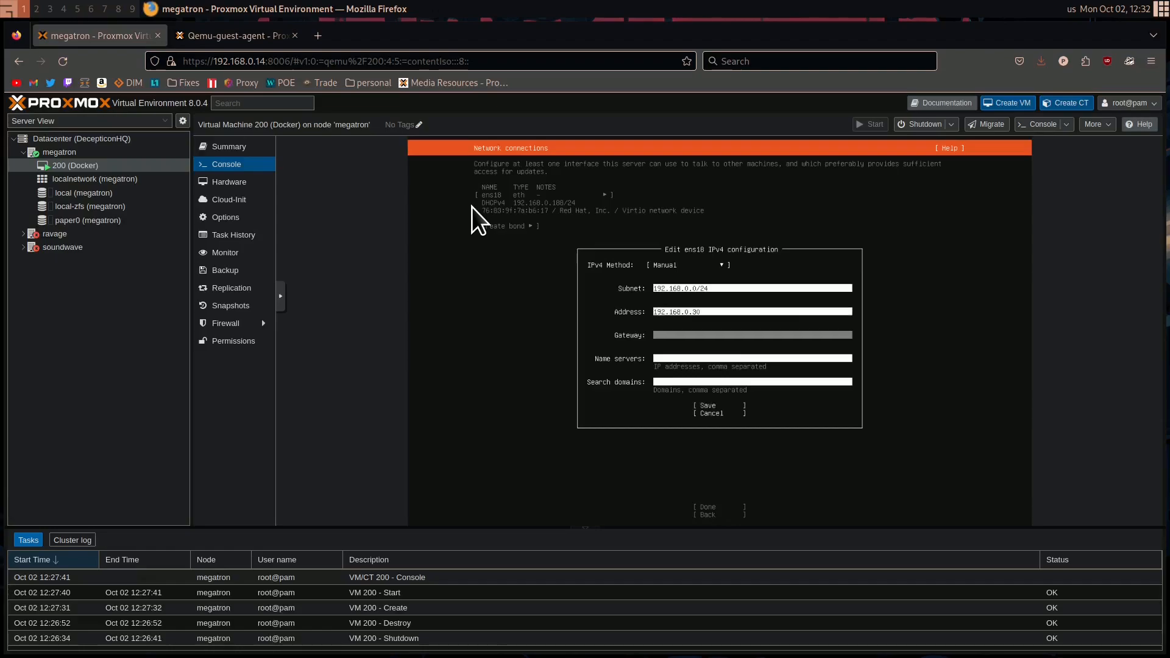
type("192.168.01")
Set the gateway in the ens18 IPv4 configuration to 192.168.0.1
key("Tab")
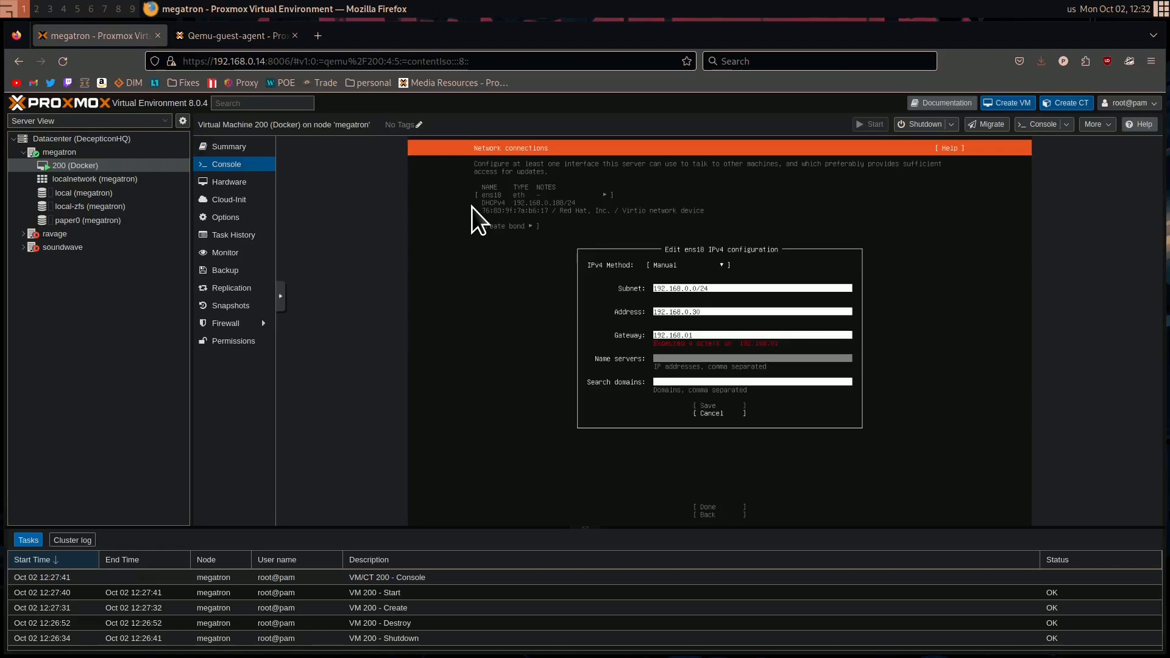
key("shift+Tab")
key("BackSpace")
type(".1")
key("Tab")
Set the name server to 8.8.8.8, leave the search domains empty, and save the network configuration
type("8.8.8")
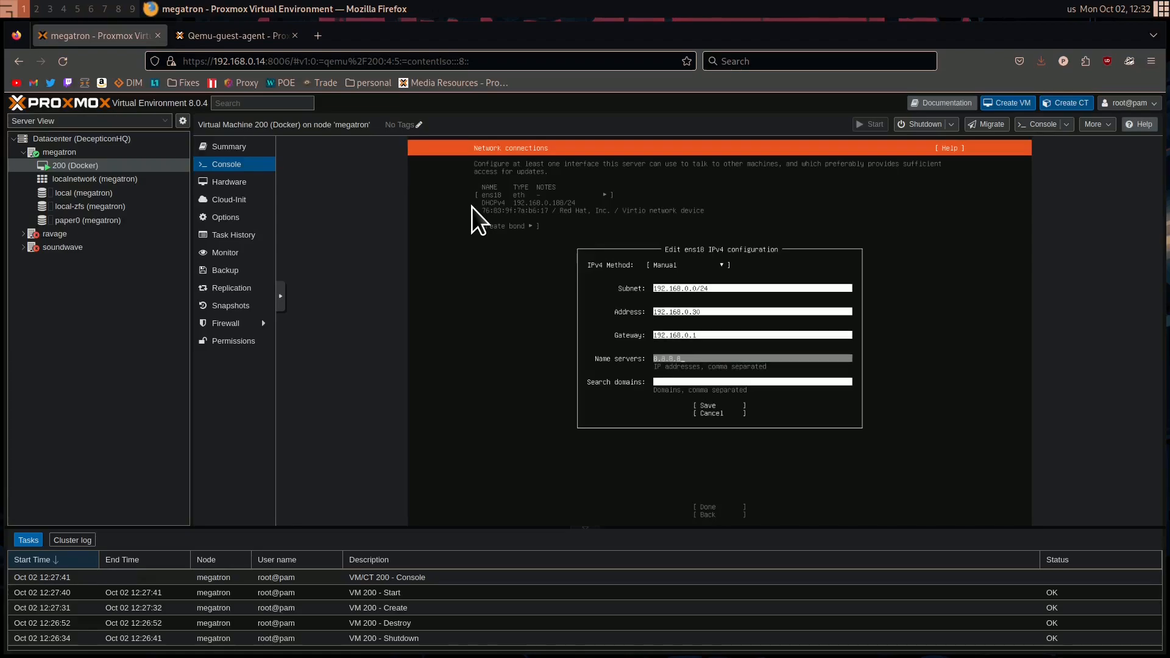
key("Tab")
key("Tab")
key("Return")
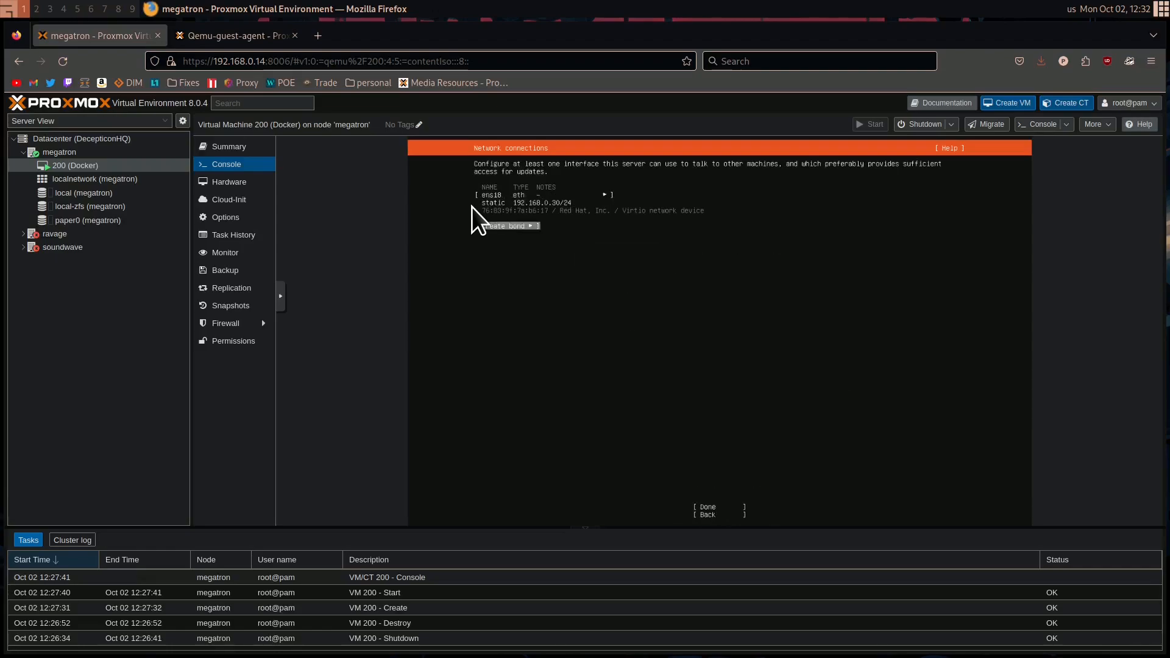
key("Return")
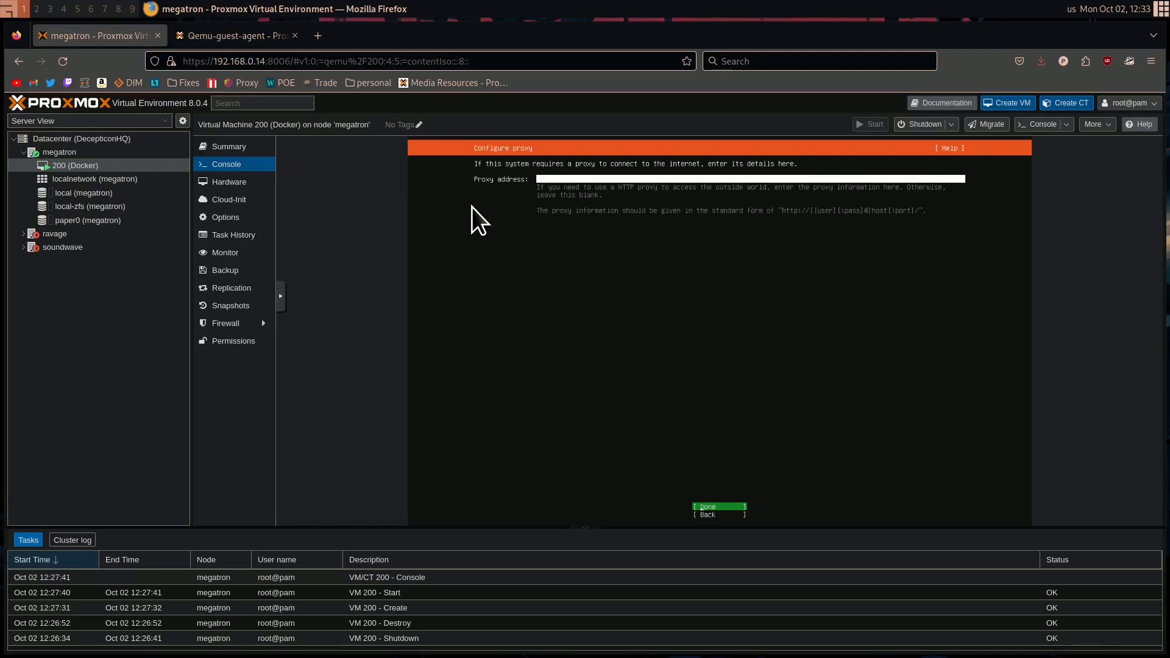
Leave the proxy address blank and accept the default Ubuntu archive mirror
key("Return")
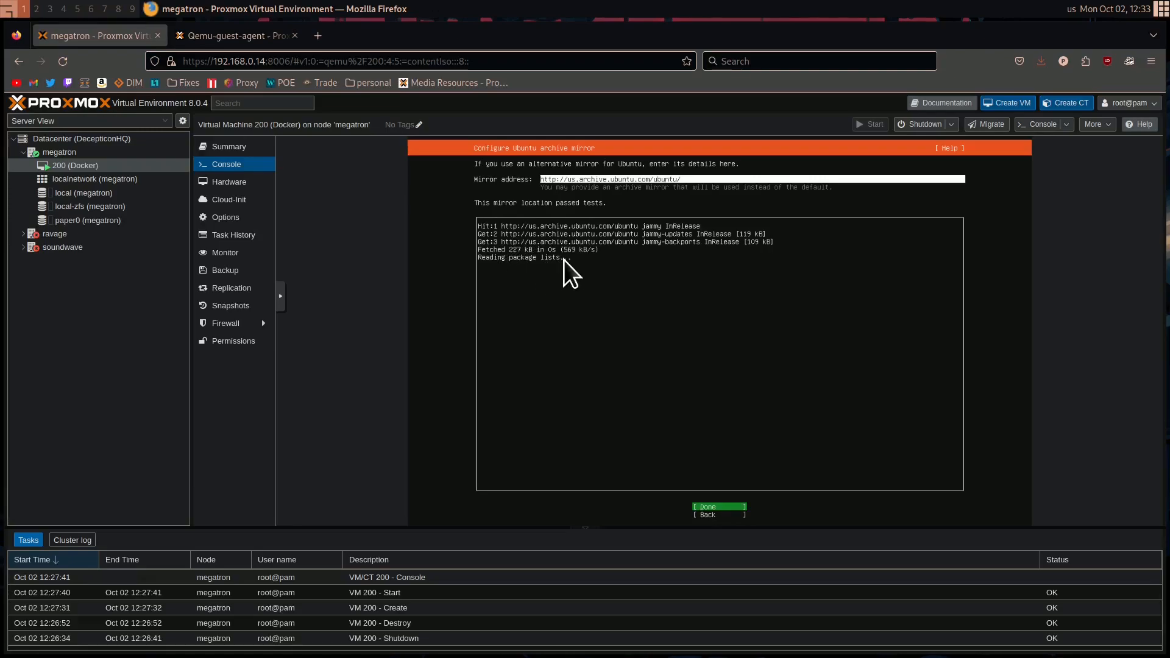
key("Return")
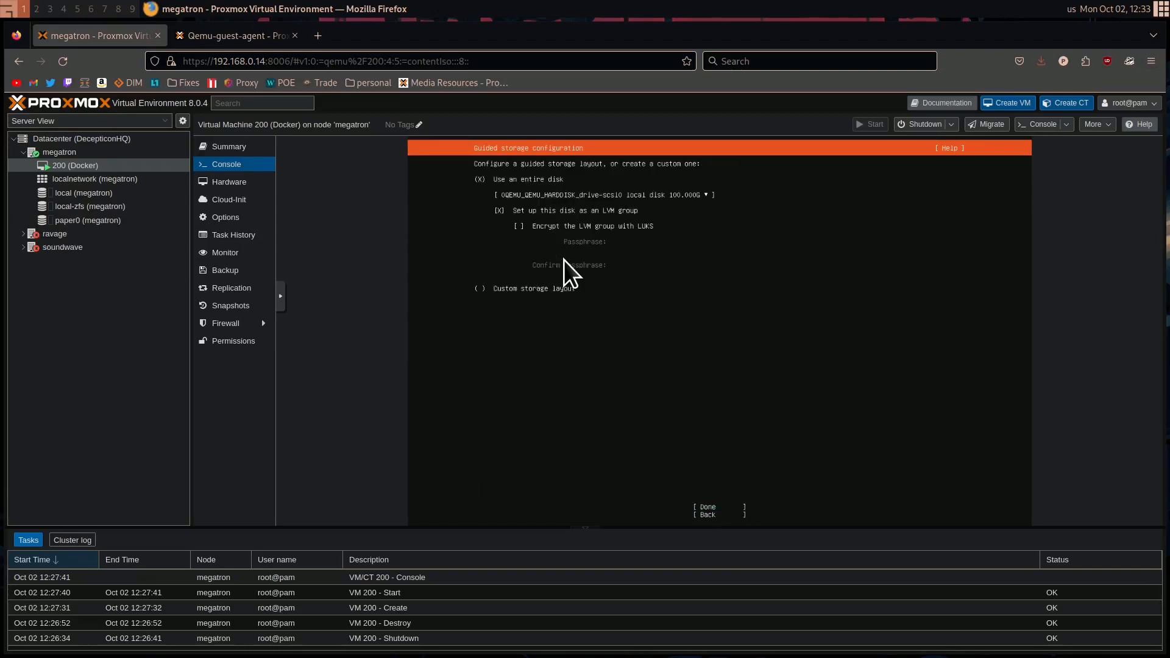
Use the entire disk as an unencrypted LVM group with the default layout, and confirm the destructive action to begin installation
key("Down")
key("Down")
key("Down")
key("Down")
key("Down")
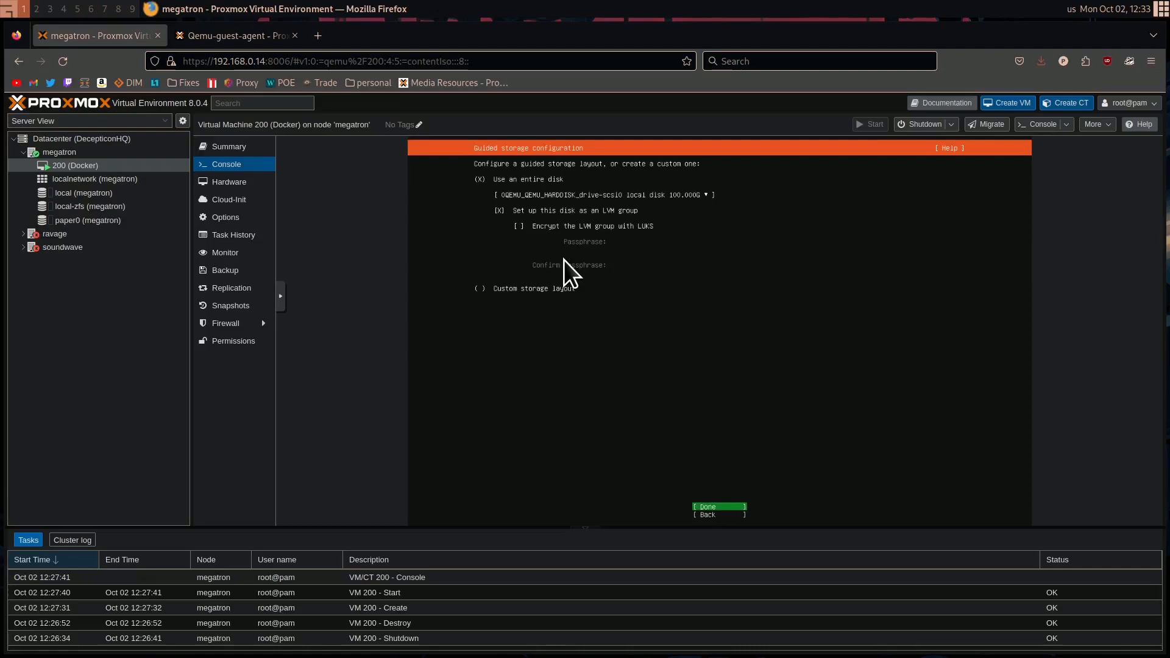
key("Return")
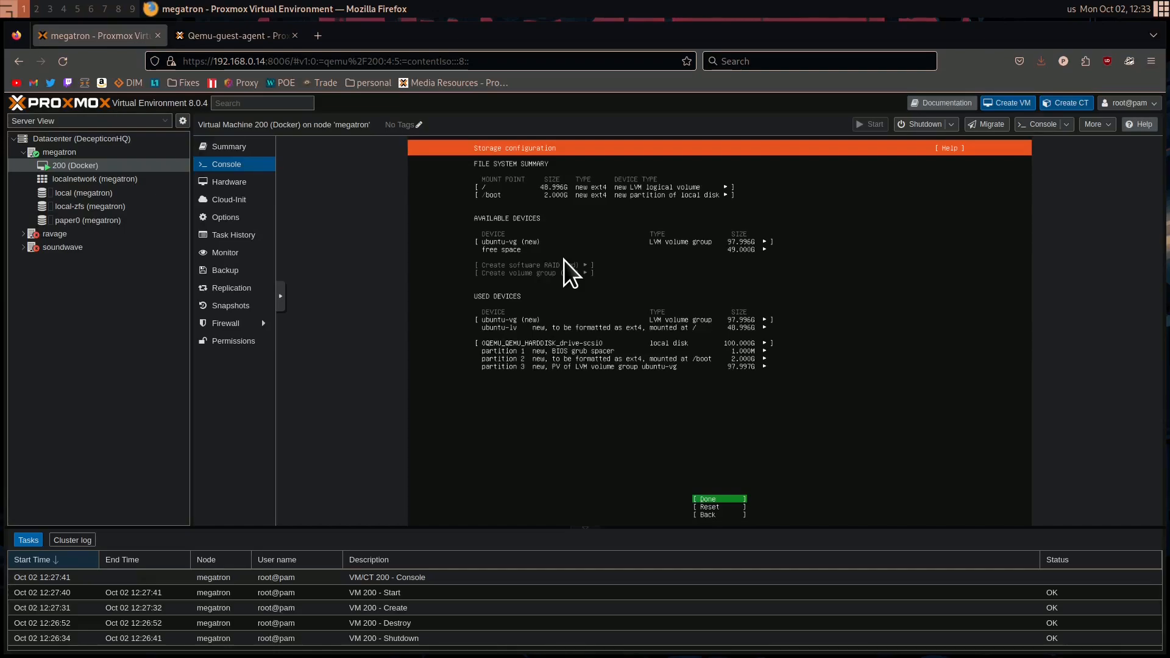
key("Return")
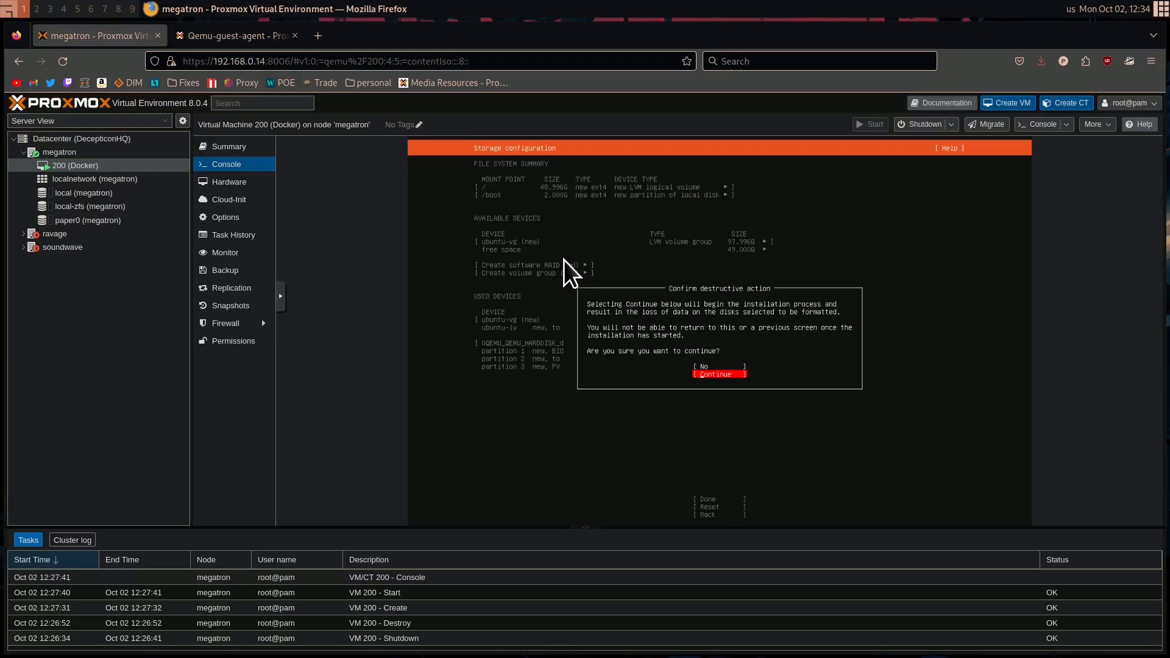
key("Return")
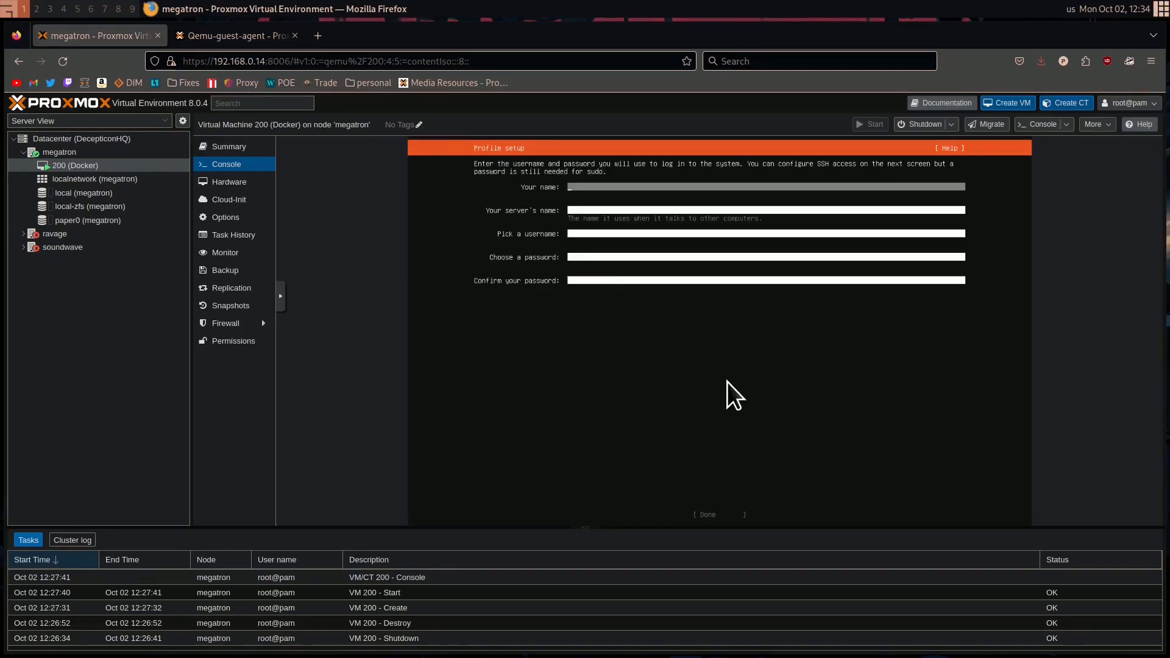
Enter the user's name in the profile setup and name the server thundercracker
type("berkelator")
key("Tab")
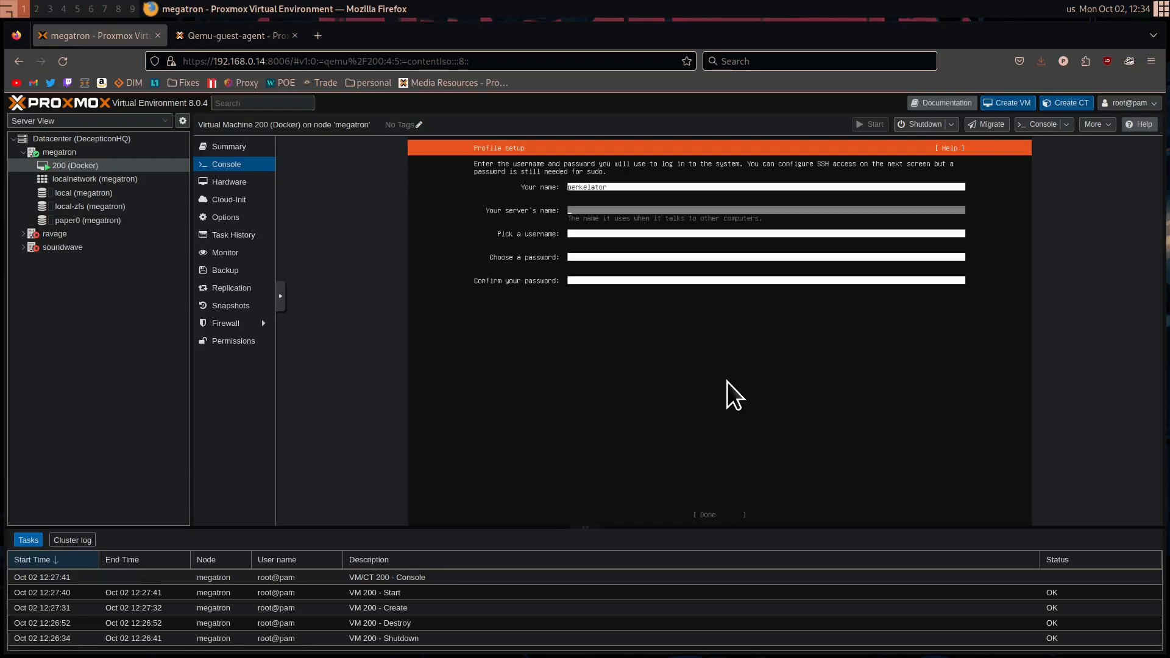
type("thundercracker")
key("Tab")
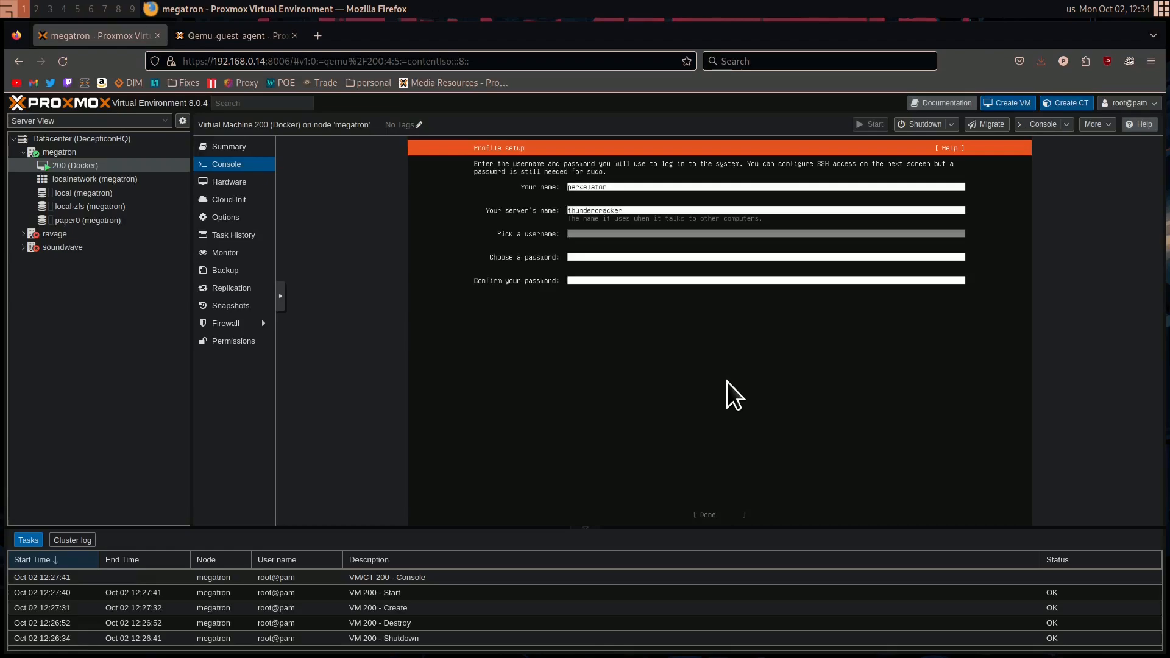
Enter the login username, fill in and confirm the account password, and submit the profile
type("perkelator")
key("Tab")
type("****")
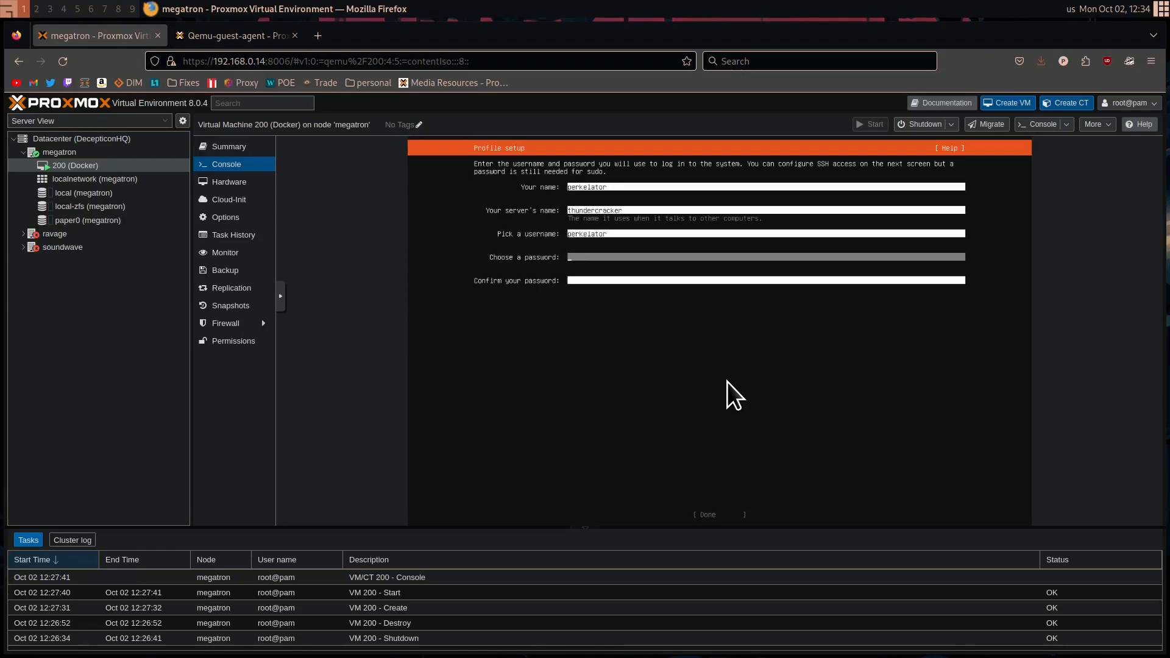
type("****")
key("Tab")
type("**********")
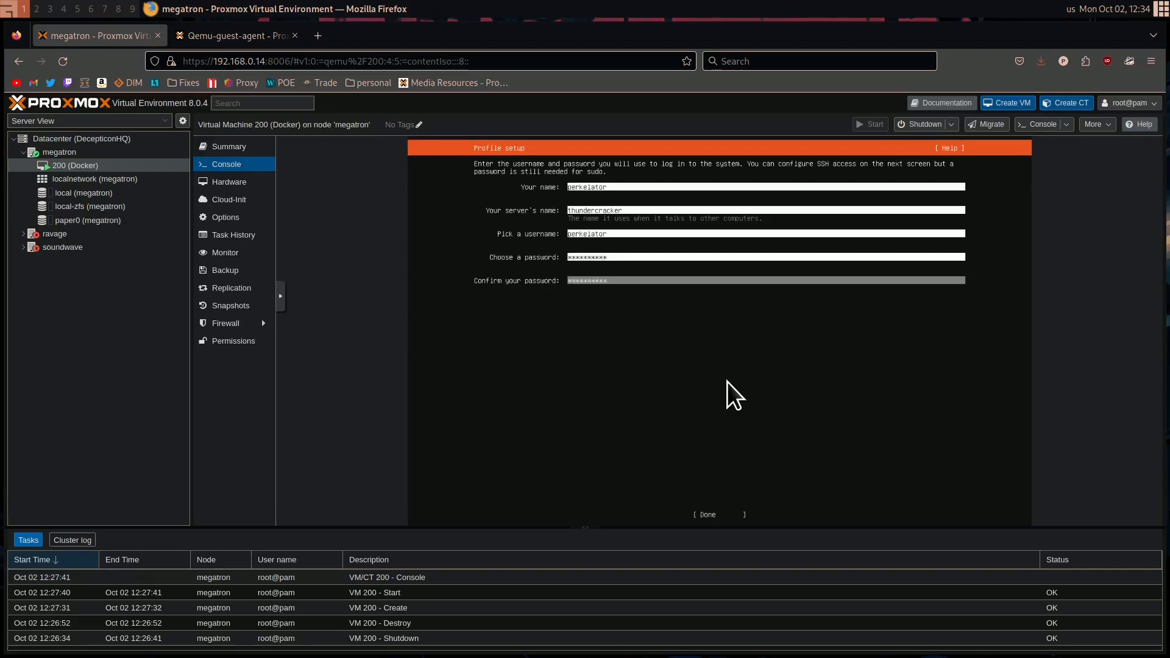
key("Tab")
key("Return")
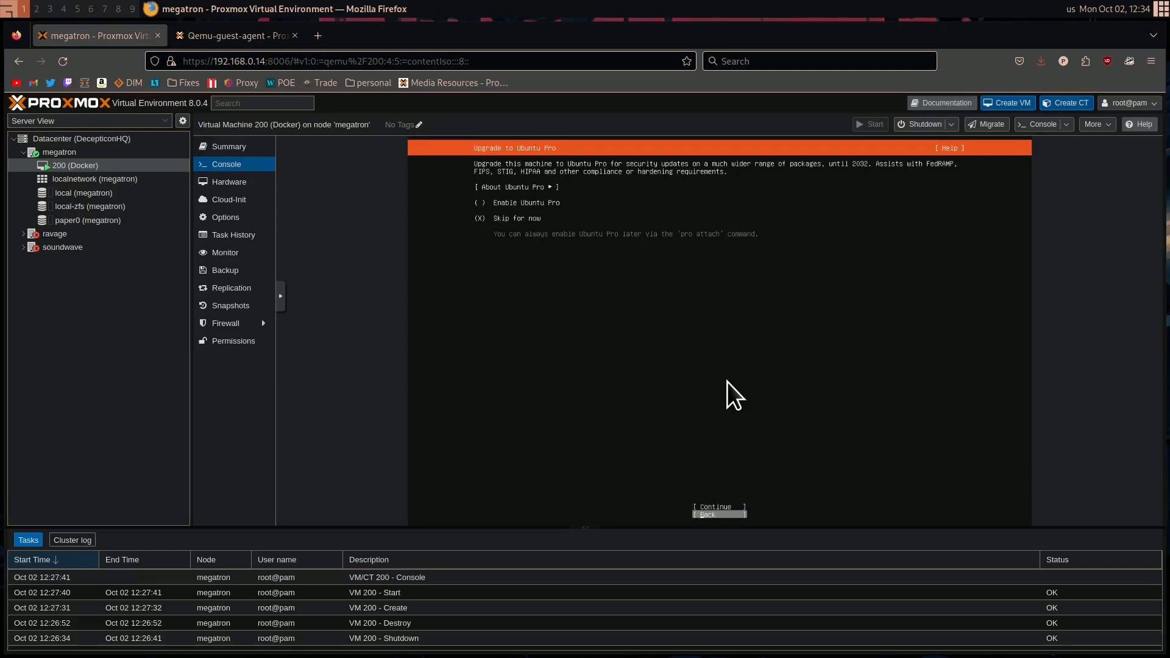
Skip the Ubuntu Pro upgrade and enable the OpenSSH server installation without importing an SSH identity
key("Return")
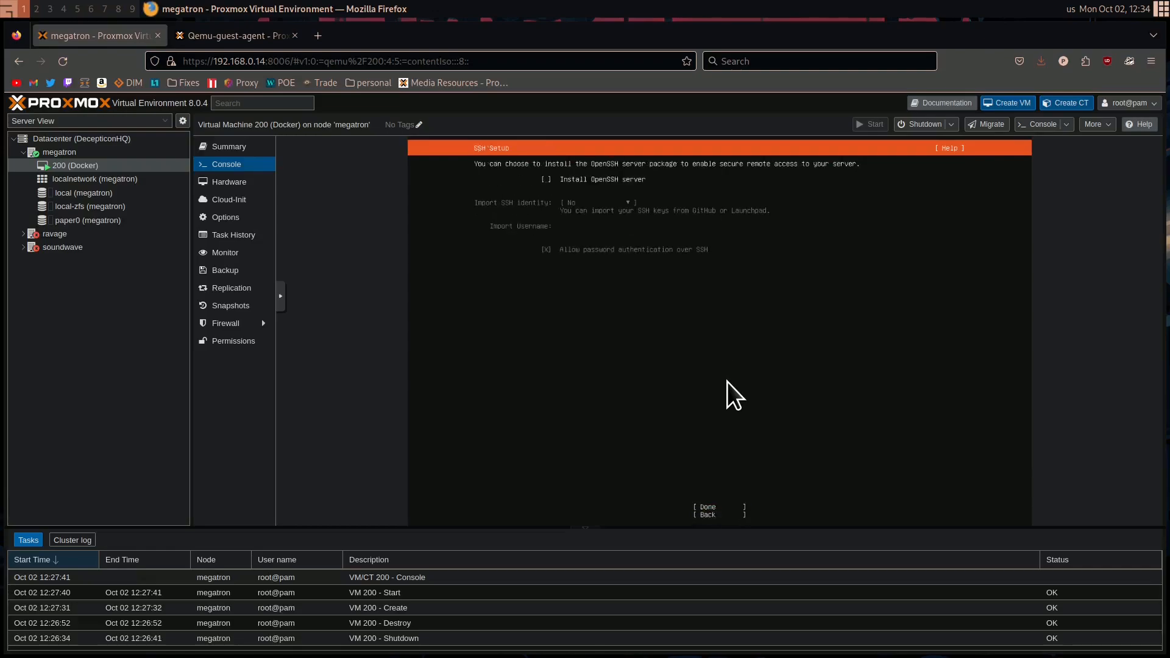
key("space")
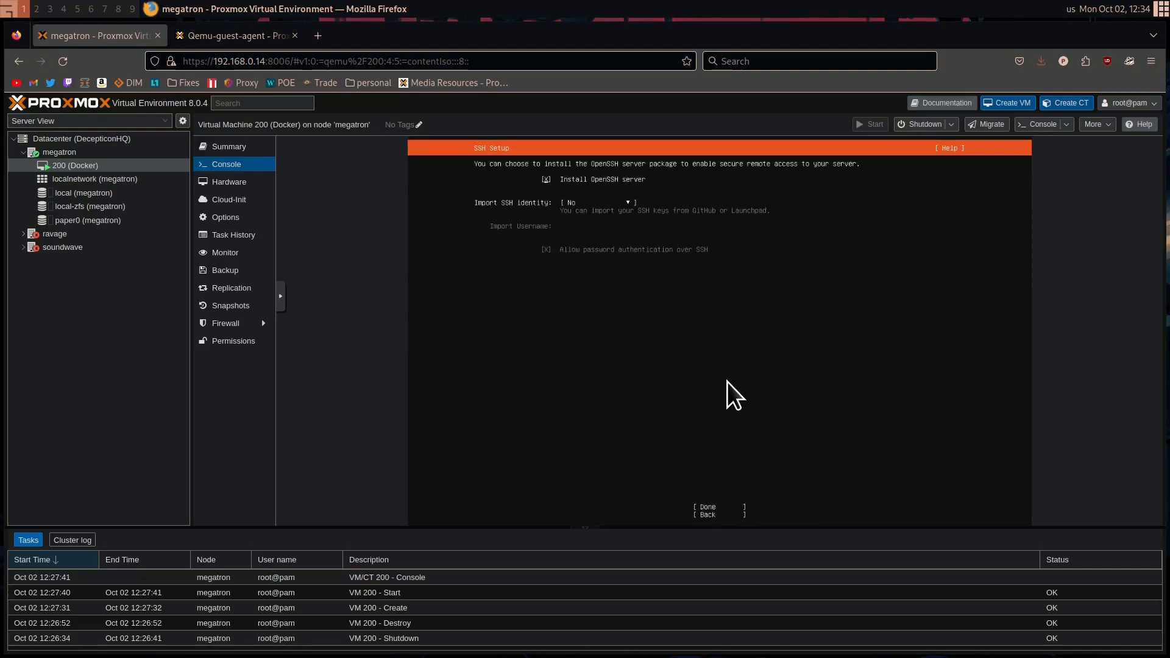
key("Tab")
key("Tab")
key("Return")
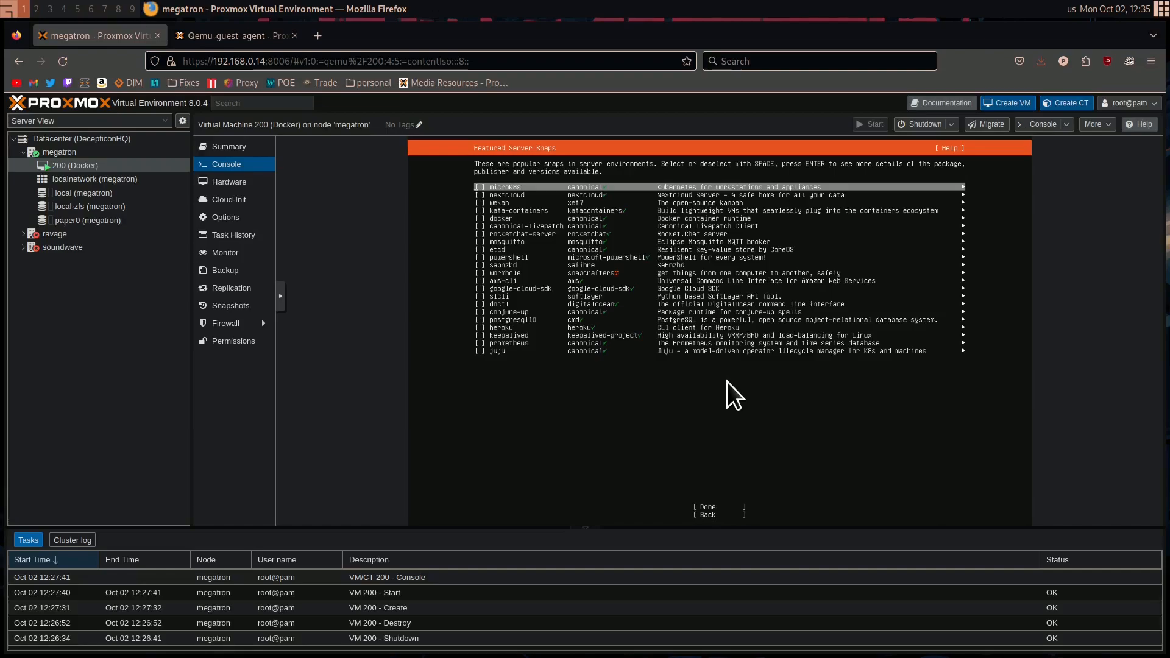
Look through the featured server snaps and continue the installation without selecting any
key("Down")
key("Down")
key("Down")
key("Down")
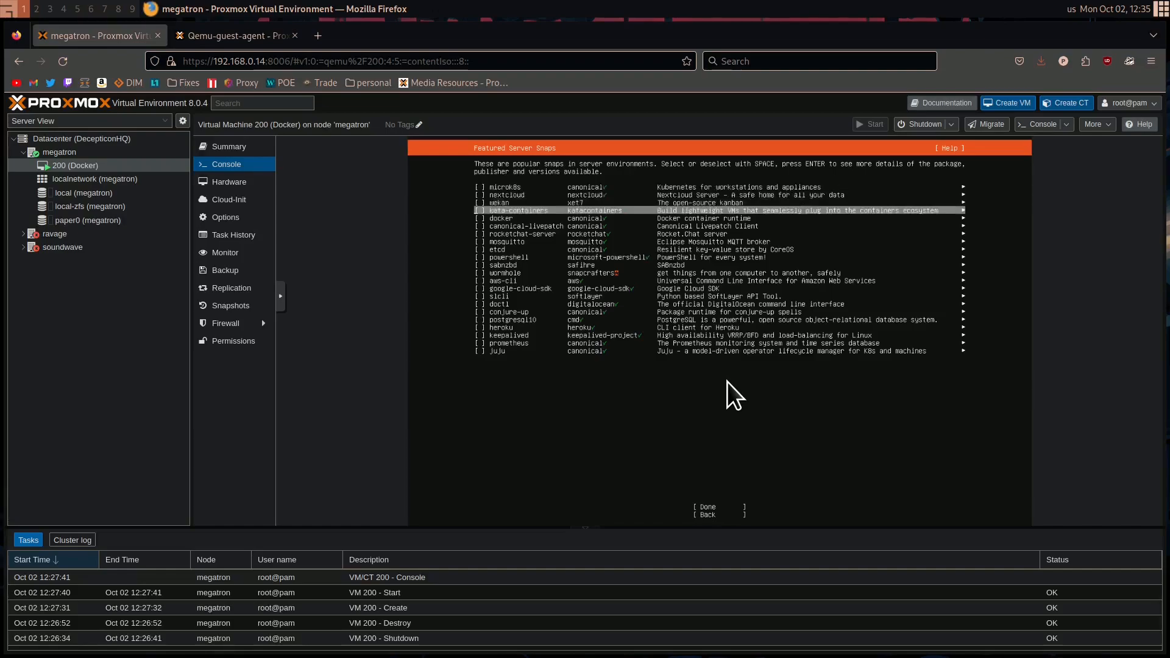
key("Down")
key("Down")
key("Down")
key("Down")
key("Down")
key("Down")
key("Down")
key("Down")
key("Down")
key("Down")
key("Down")
key("Down")
key("Down")
key("Down")
key("Down")
key("Down")
key("Down")
key("Down")
key("Down")
key("Down")
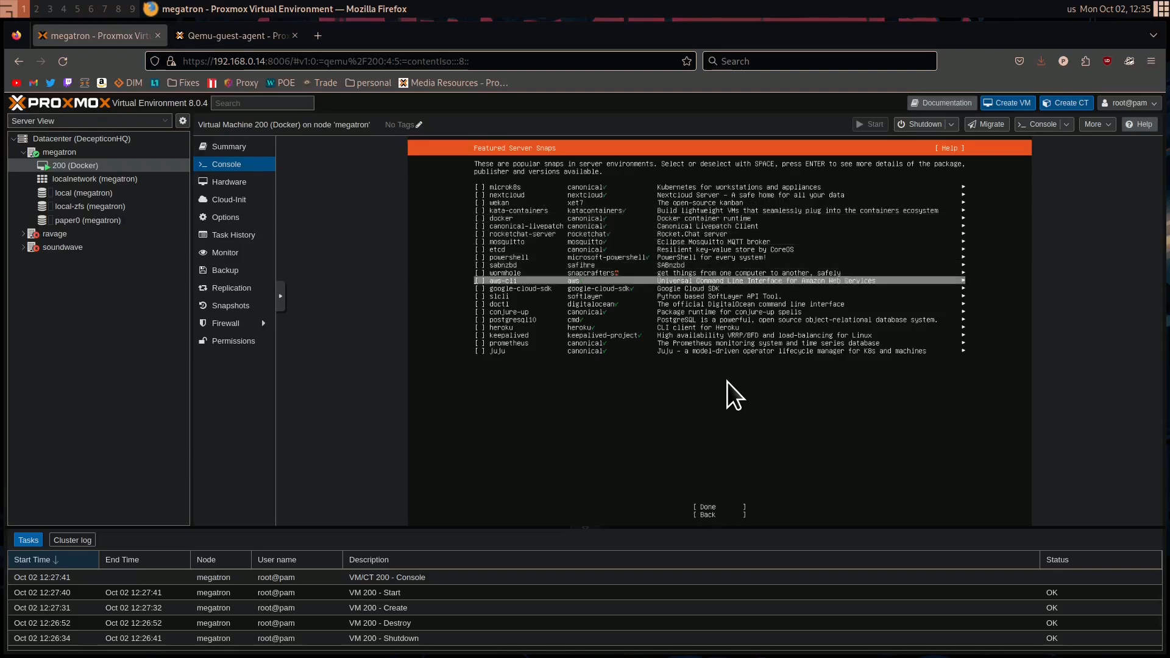
key("Up")
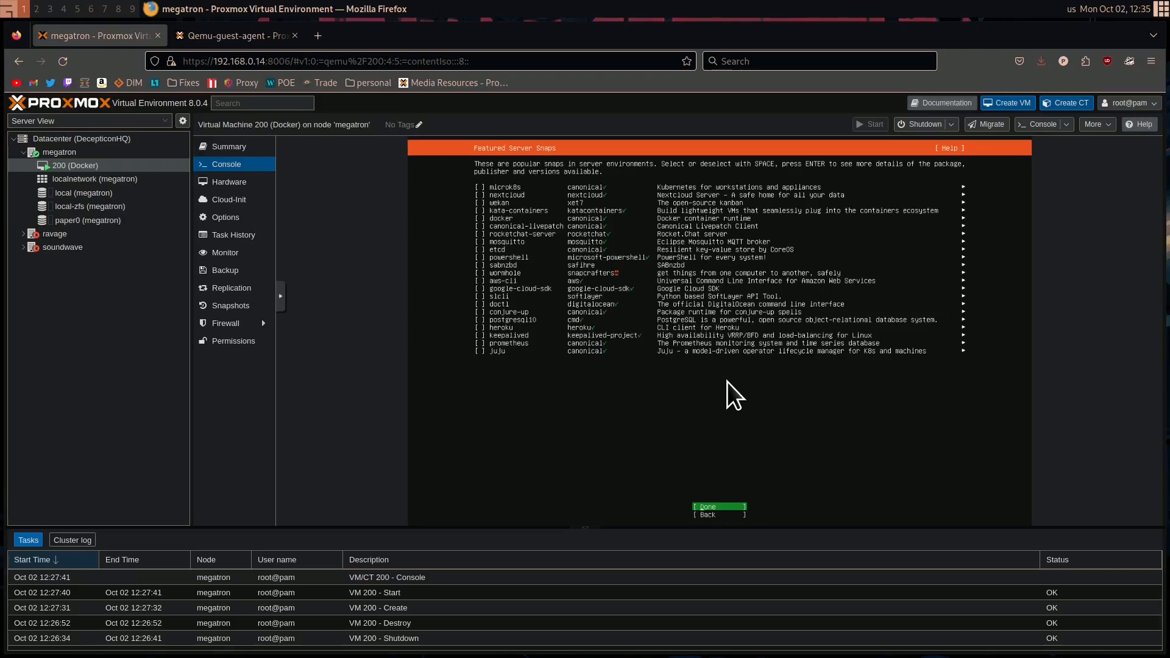
key("Return")
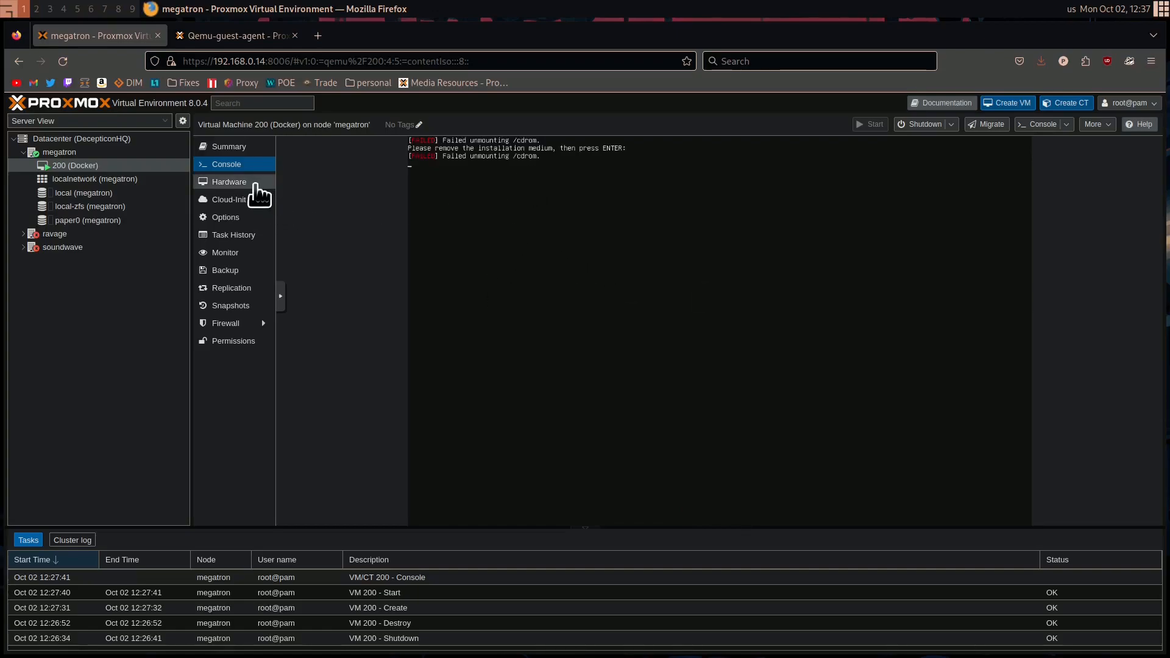
Remove the CD/DVD drive (ide2) holding the Ubuntu ISO from VM 200's hardware and return to its console
left_click(246, 182)
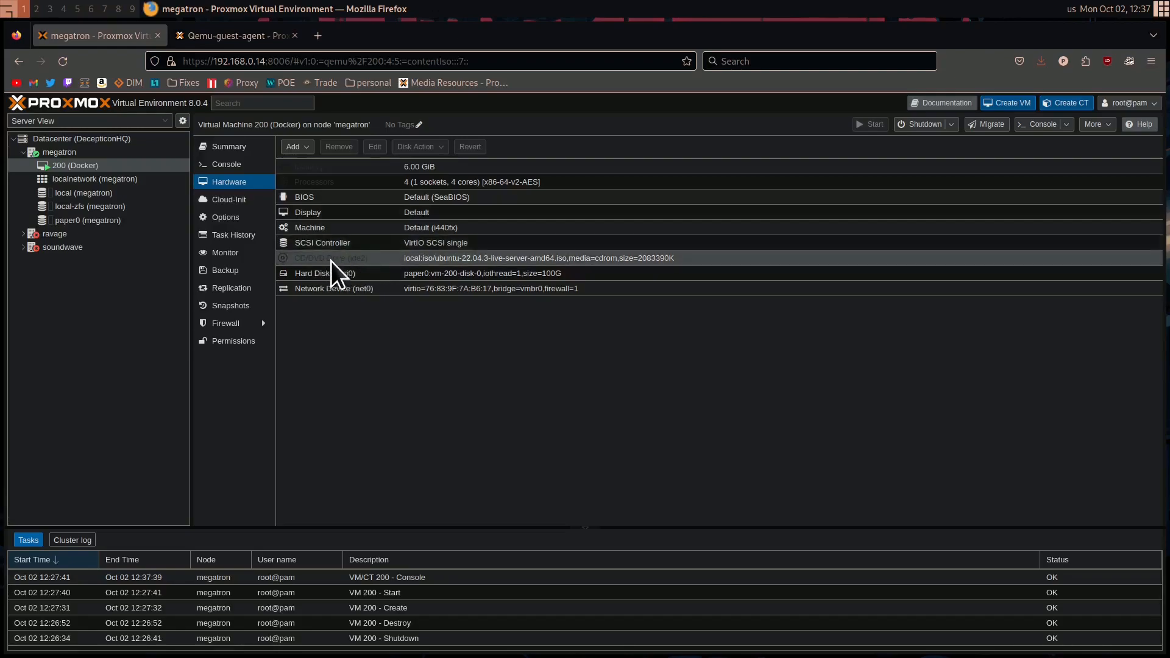
left_click(454, 259)
left_click(349, 149)
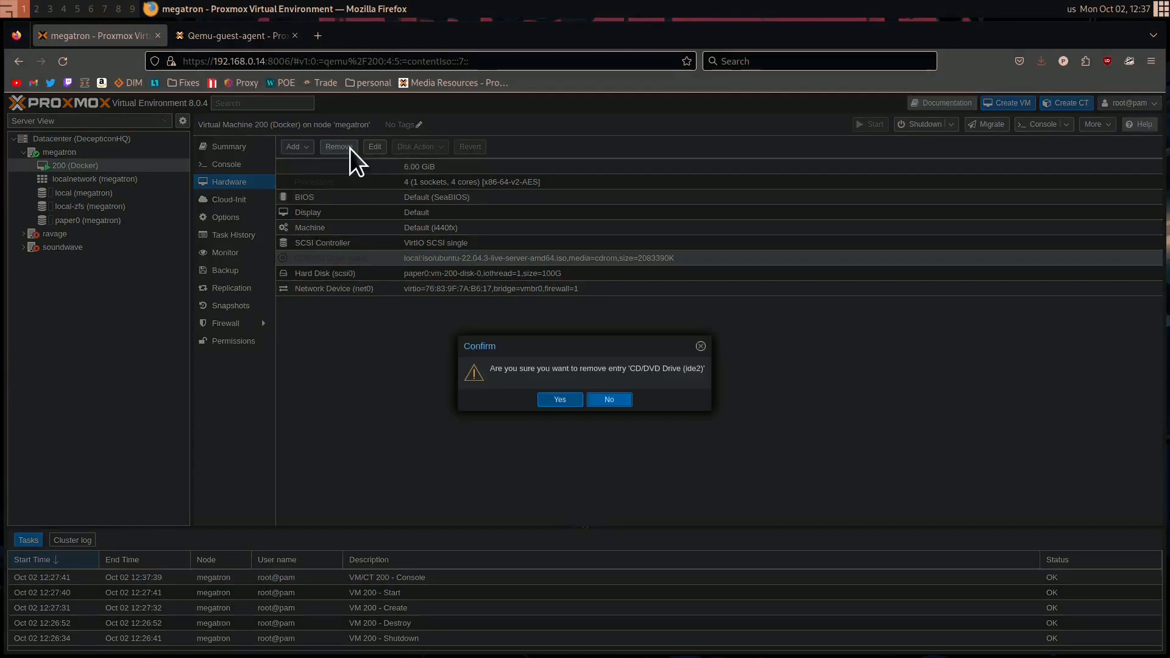
left_click(565, 398)
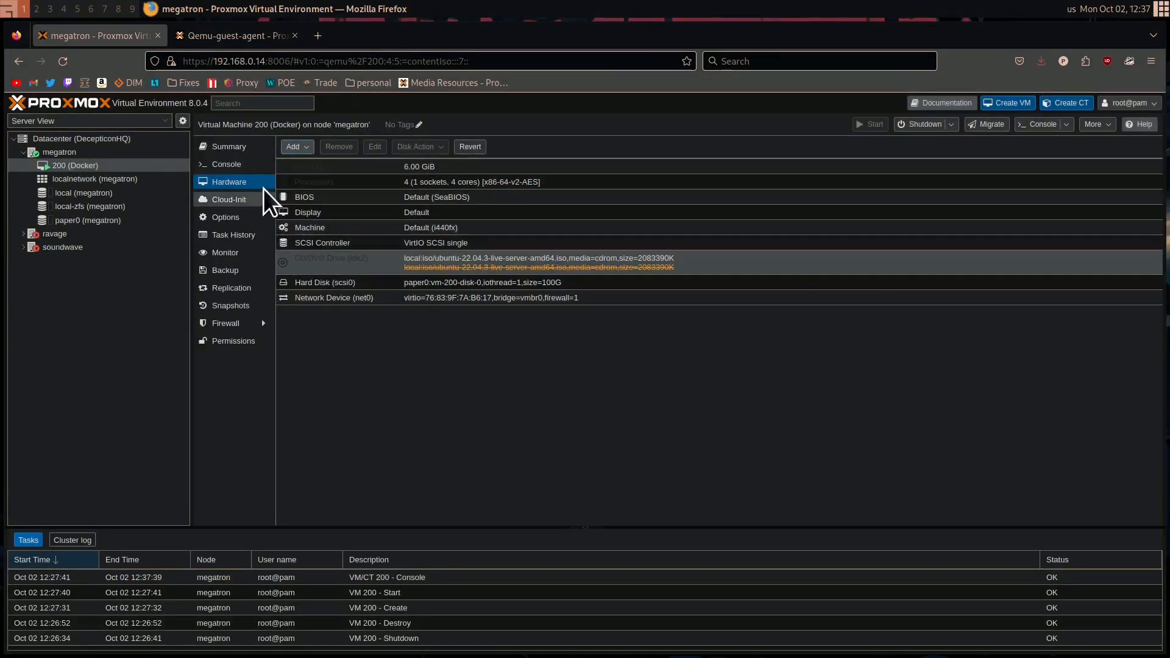
left_click(247, 168)
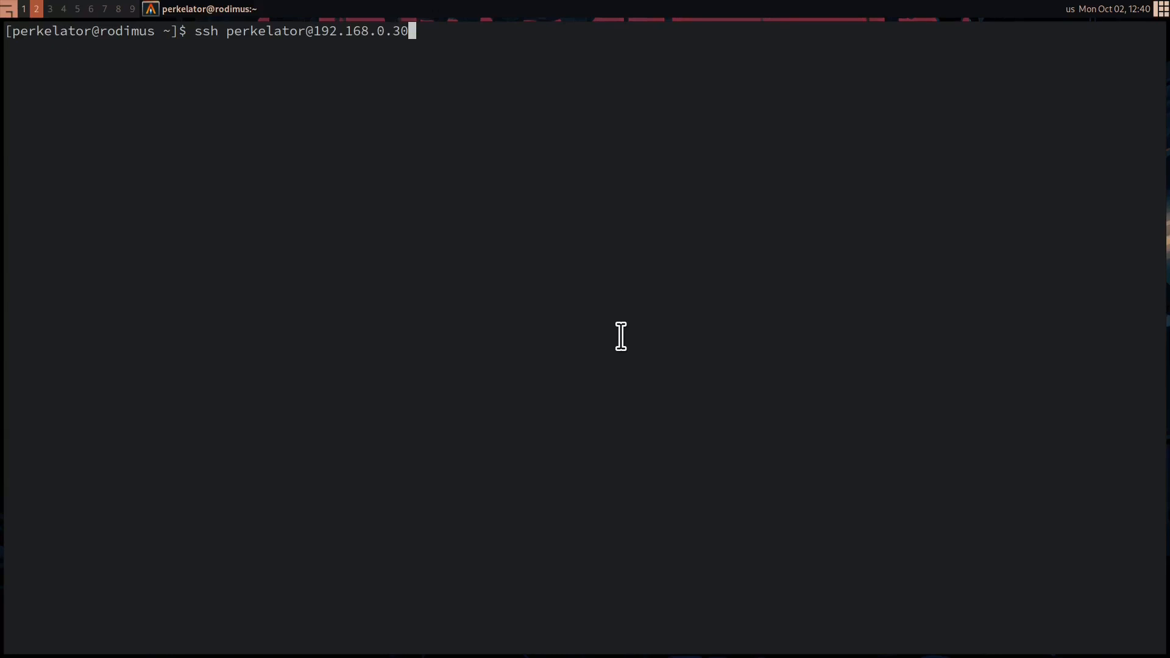
Log in to the server at 192.168.0.30 over SSH from the terminal, accepting the host key and entering the account password
key("Return")
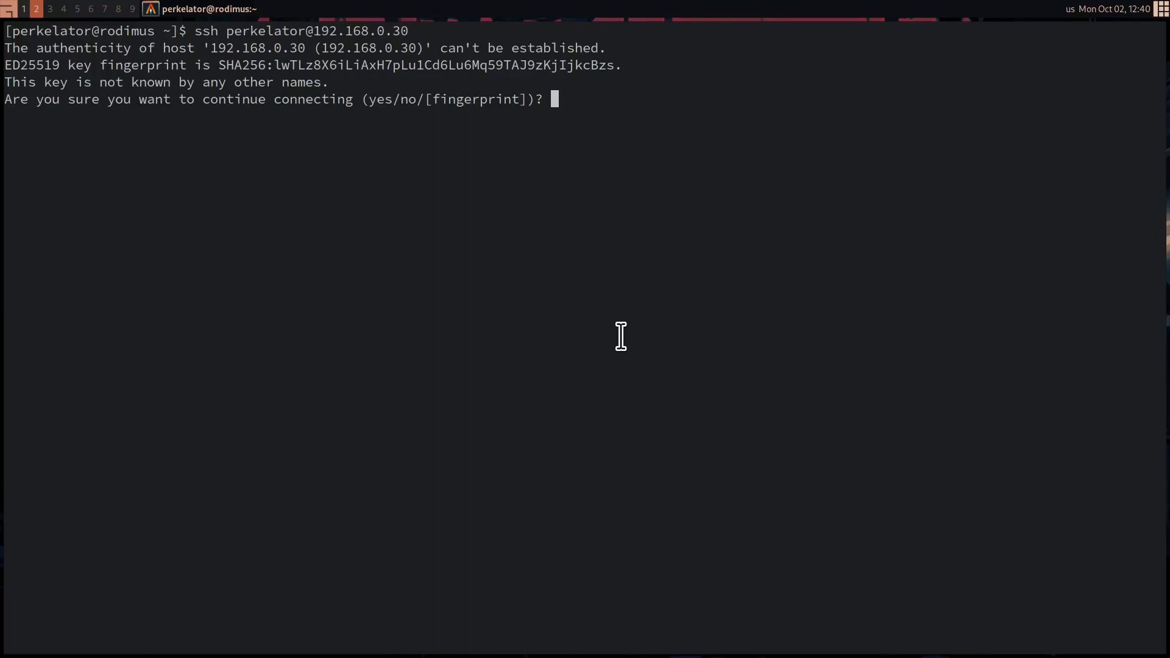
type("yes")
key("BackSpace")
key("BackSpace")
type("es")
key("Return")
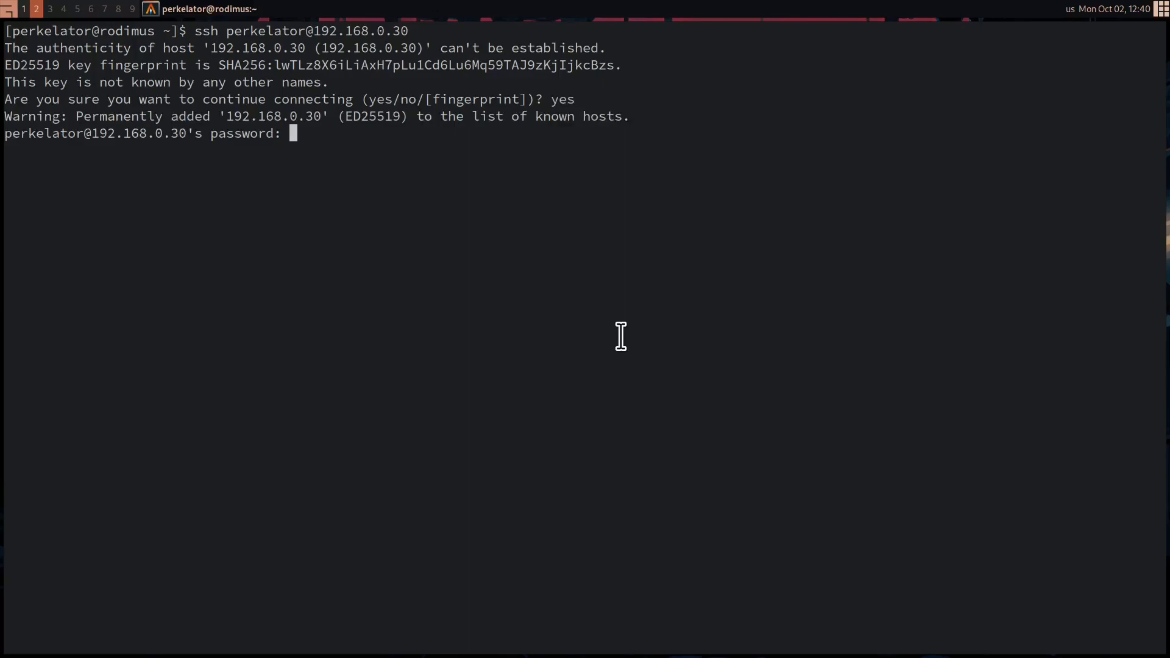
key("Return")
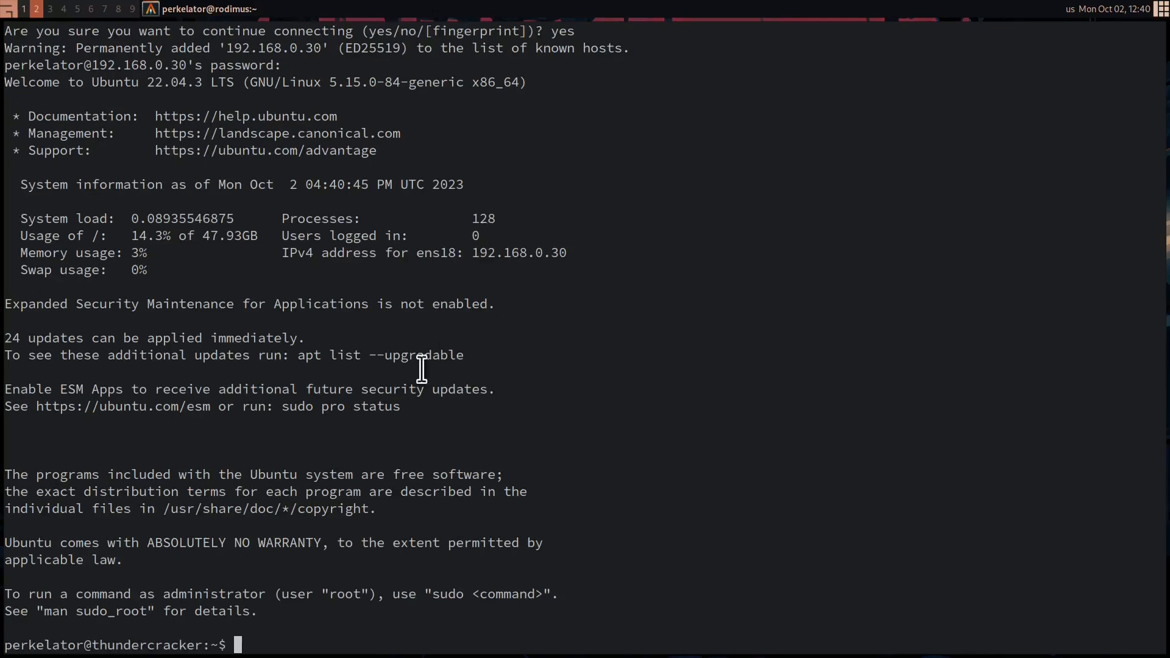
Examine the system load, disk usage, memory and swap usage, and IPv4 address in the login summary
scroll(463, 388, "up", 1)
scroll(470, 353, "down", 1)
left_click_drag(98, 223, 322, 217)
left_click(310, 259)
mouse_move(122, 236)
left_mouse_down()
mouse_move(260, 236)
mouse_move(134, 246)
left_mouse_up()
left_click_drag(274, 288, 549, 251)
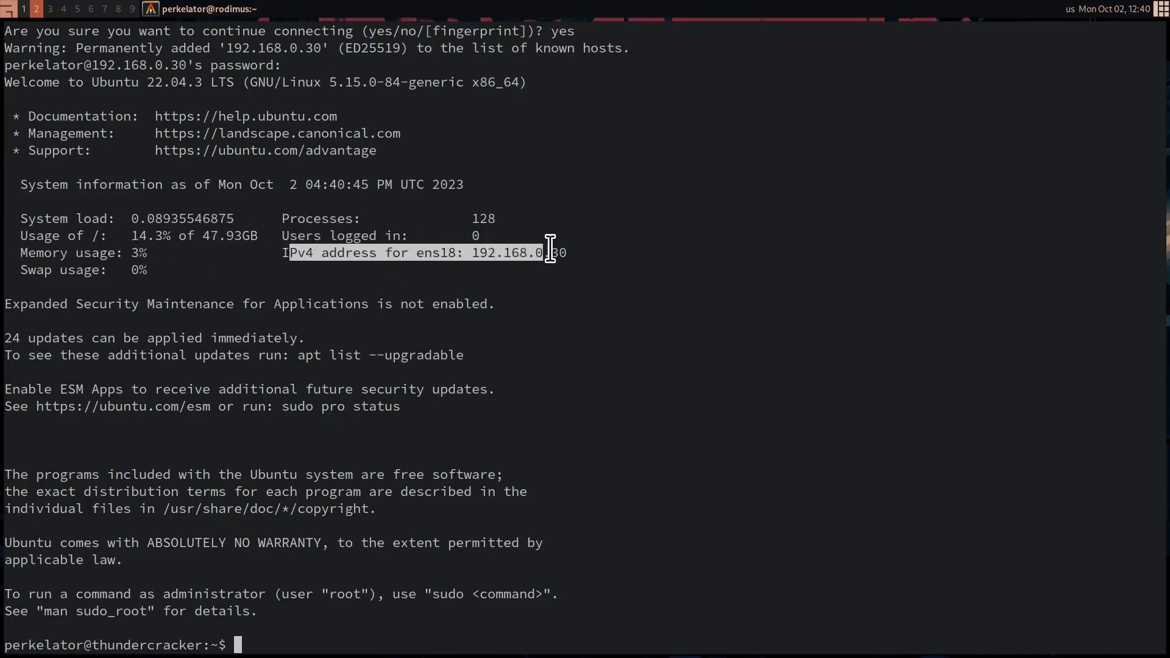
left_click(539, 259)
left_click_drag(157, 268, 158, 297)
left_click(160, 297)
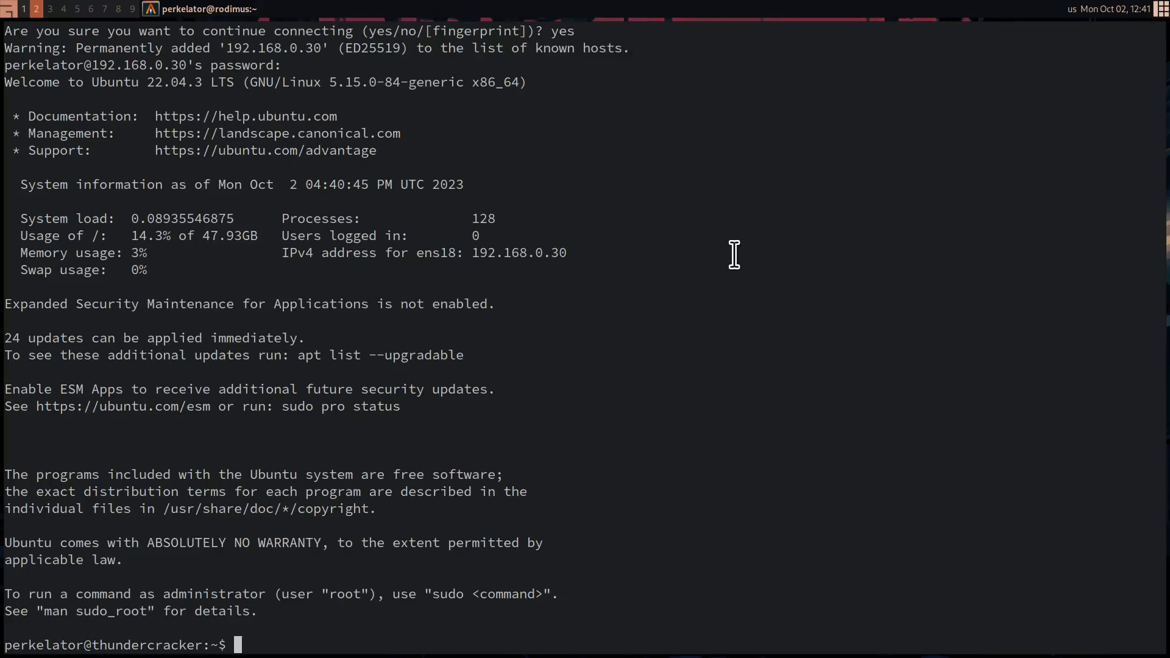
Run sudo apt install && sudo apt dist-upgrade on the server, entering the sudo password and agreeing to the package upgrades
type("sud")
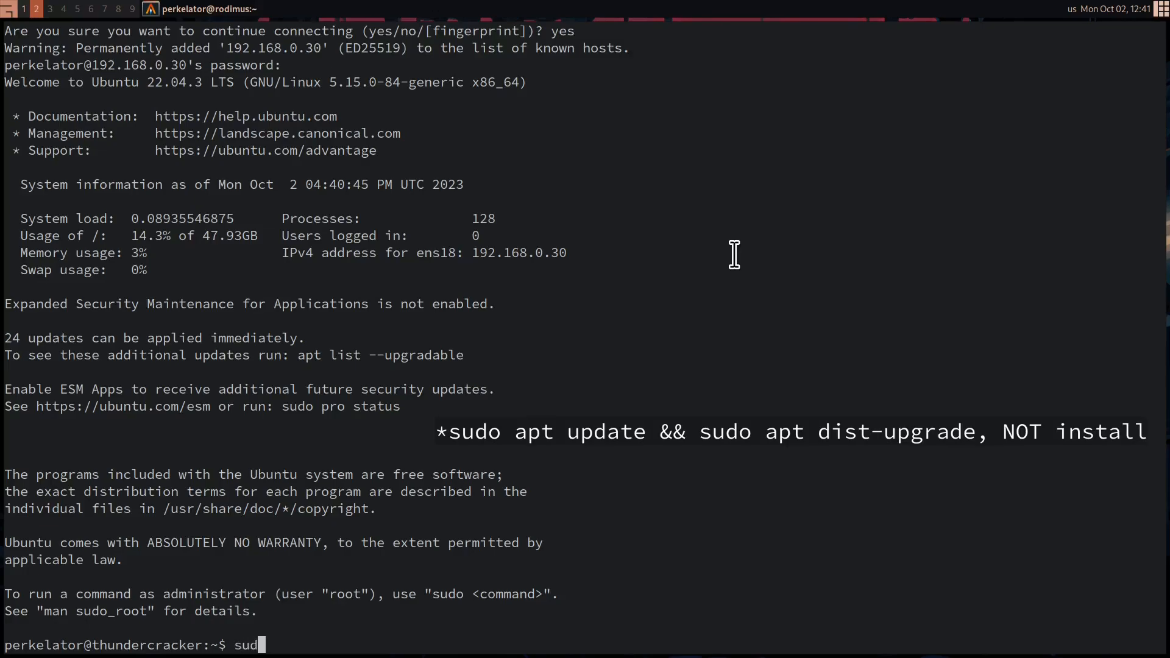
type("o apt instal")
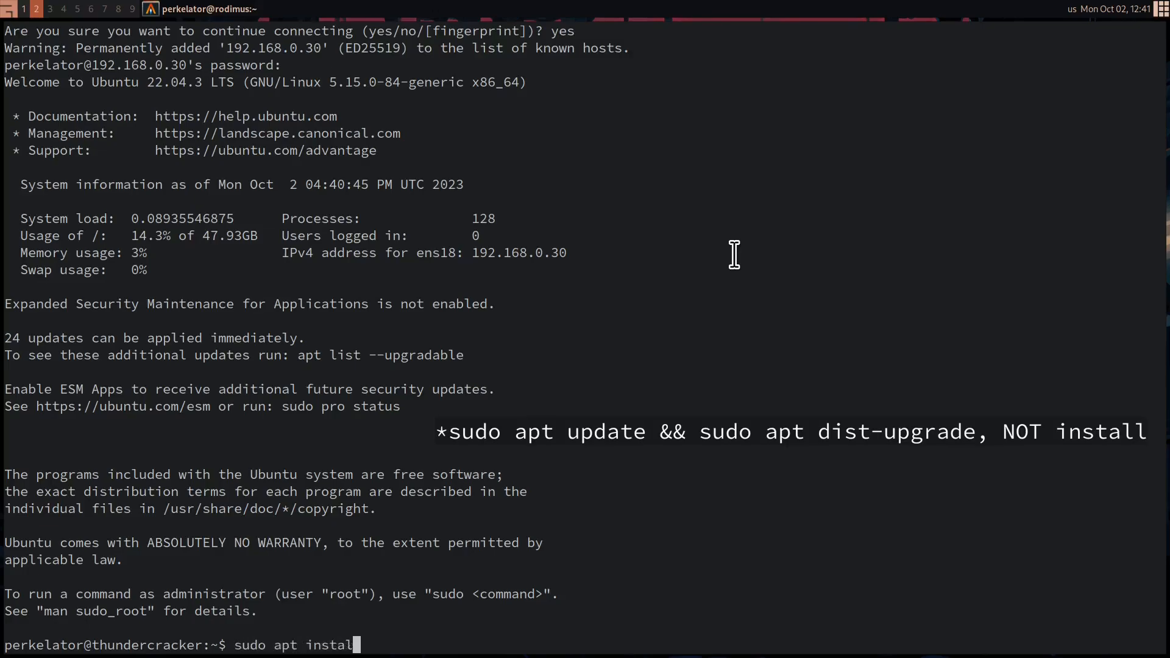
type("l && sudo apt dist-upgrade")
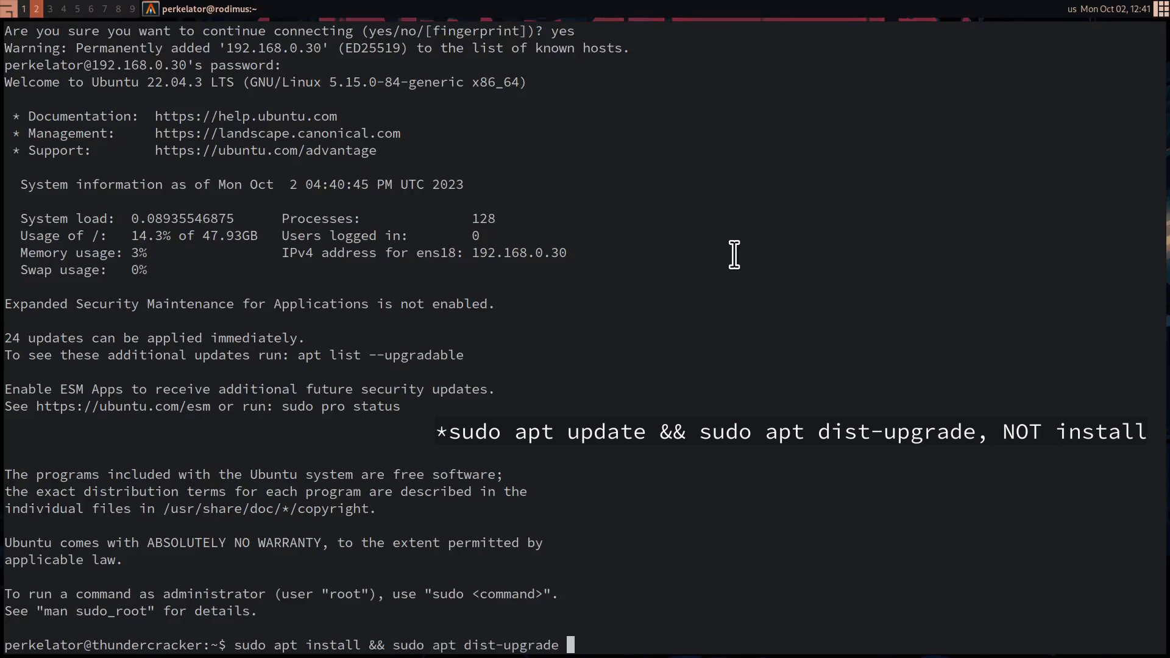
key("Return")
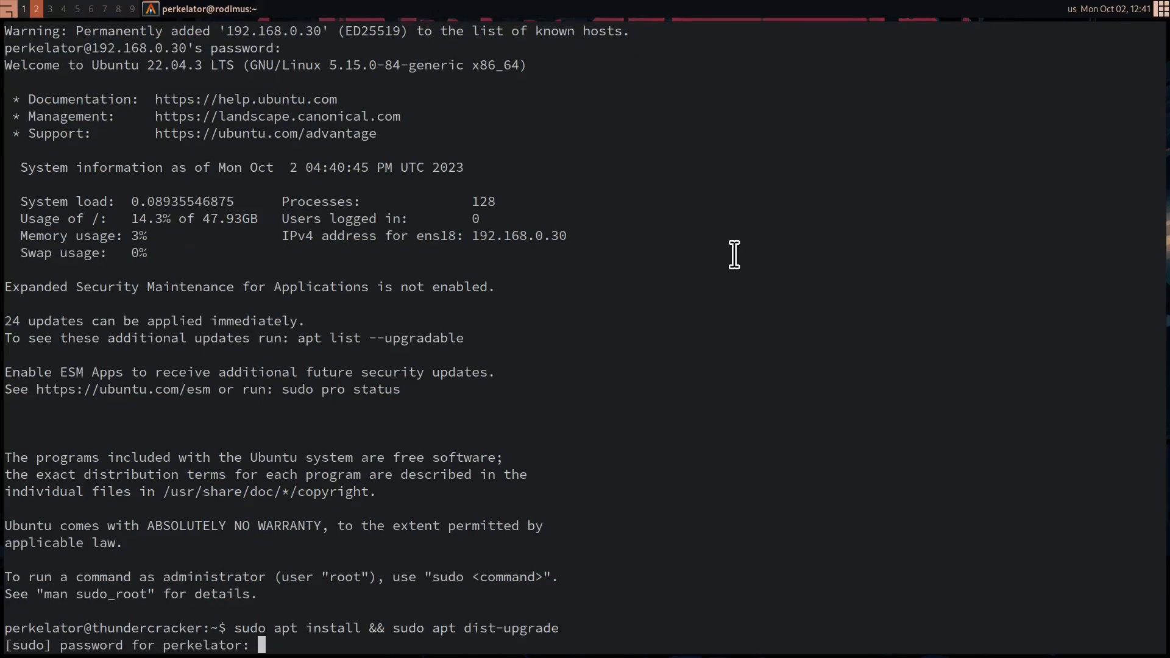
key("Return")
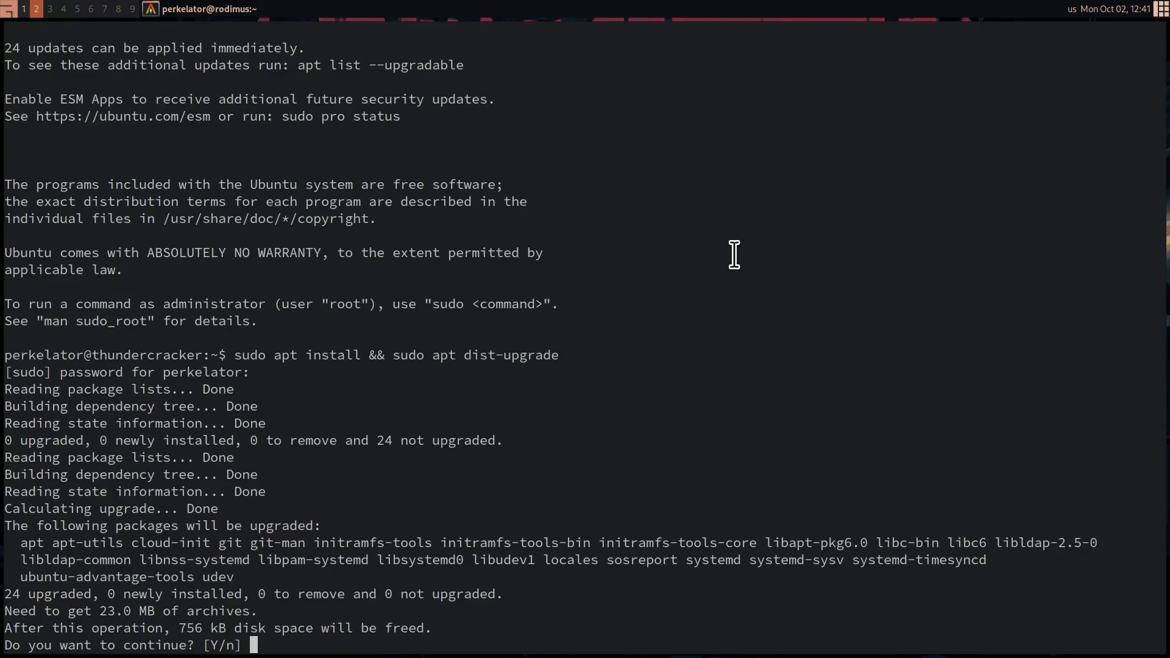
key("Return")
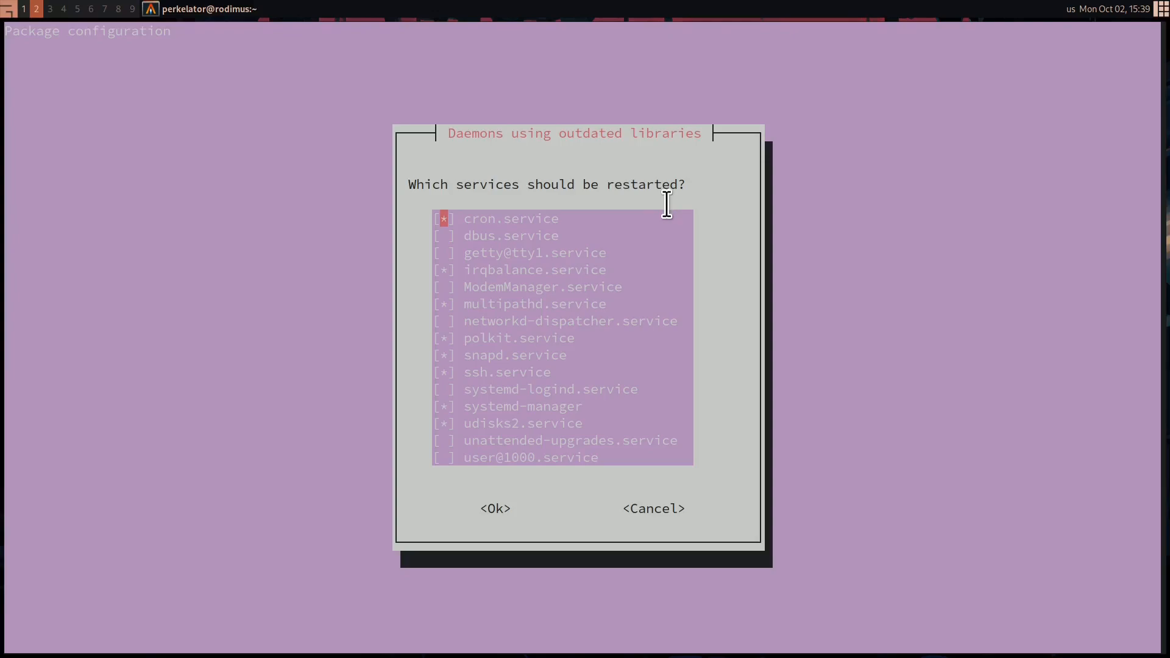
Go through the services using outdated libraries and accept the preselected ones for restarting
key("Down")
key("Down")
key("Down")
key("Down")
key("Down")
key("Down")
key("Down")
key("Down")
key("Down")
key("Down")
key("Down")
key("Down")
key("Down")
key("Down")
key("Tab")
key("Return")
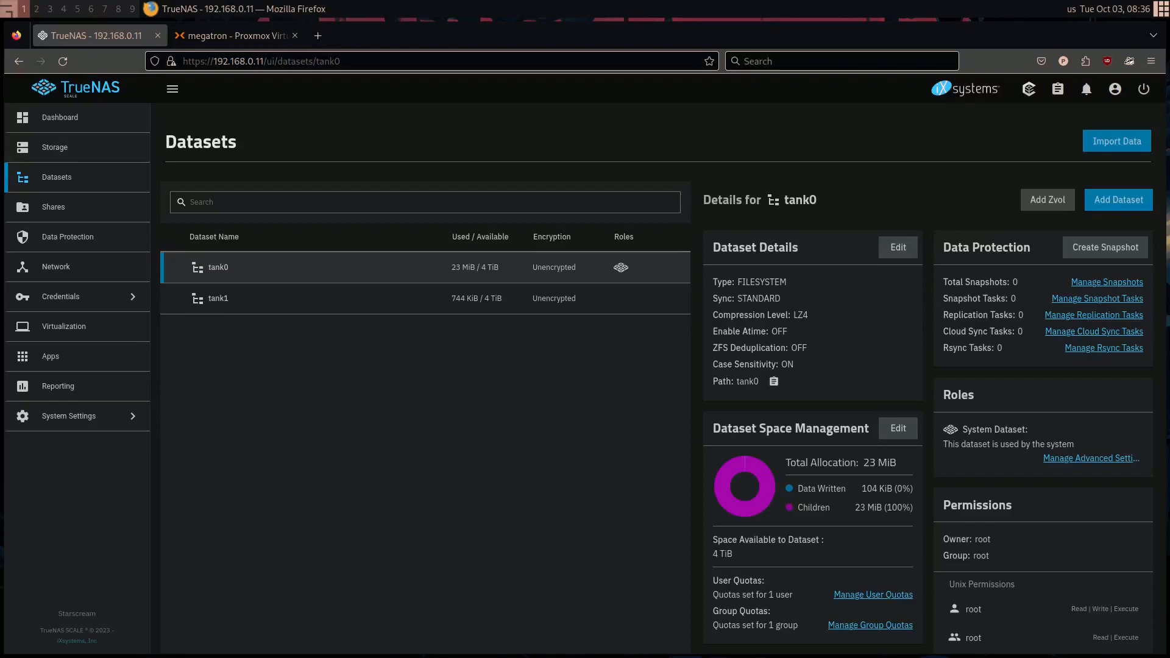
In TrueNAS, create a dataset named ProxmoxBackup under tank0 with the default options and select it
left_click(102, 102)
left_click(45, 177)
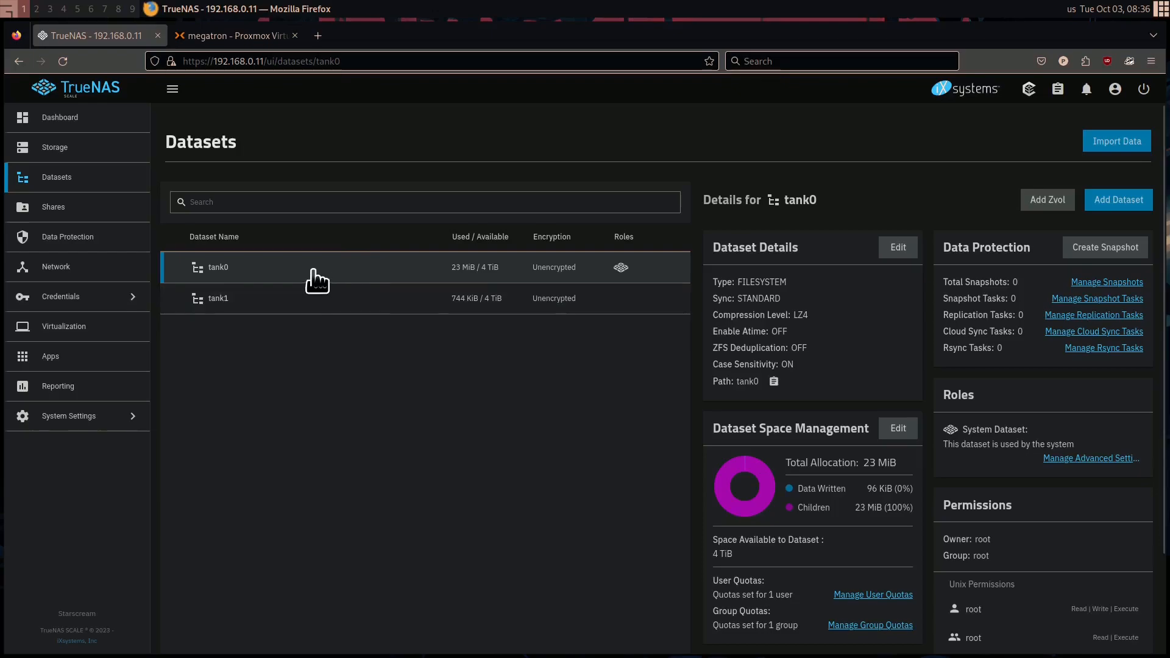
left_click(1127, 204)
left_click(761, 309)
type("Promxo")
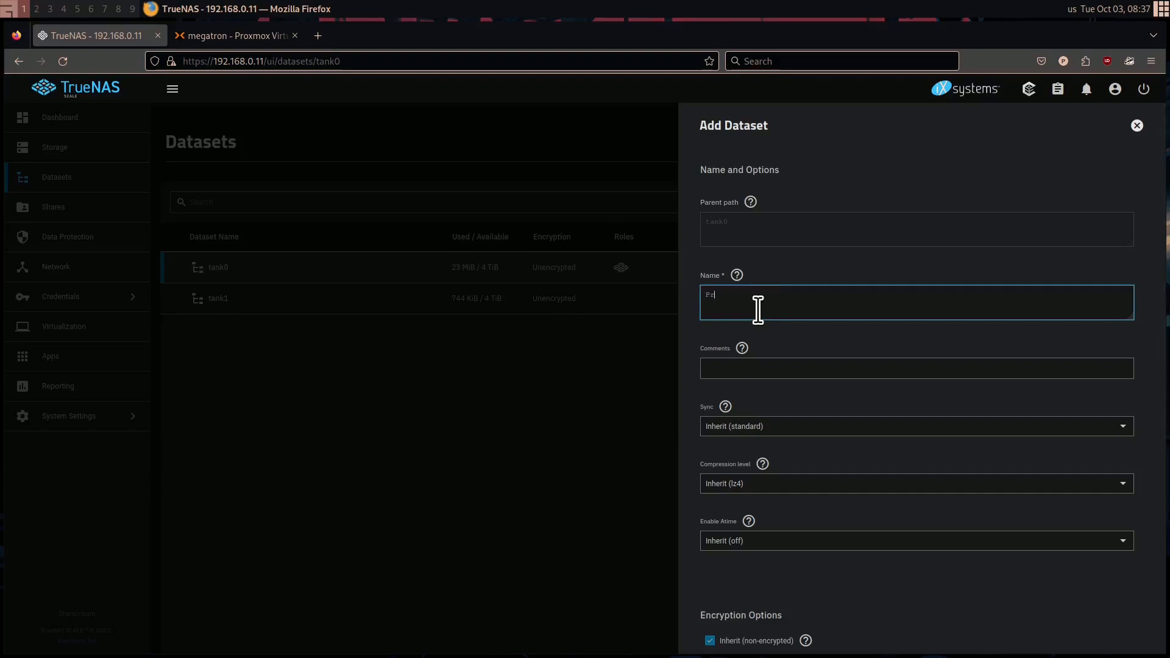
key("BackSpace")
key("BackSpace")
type("xmoxBackup")
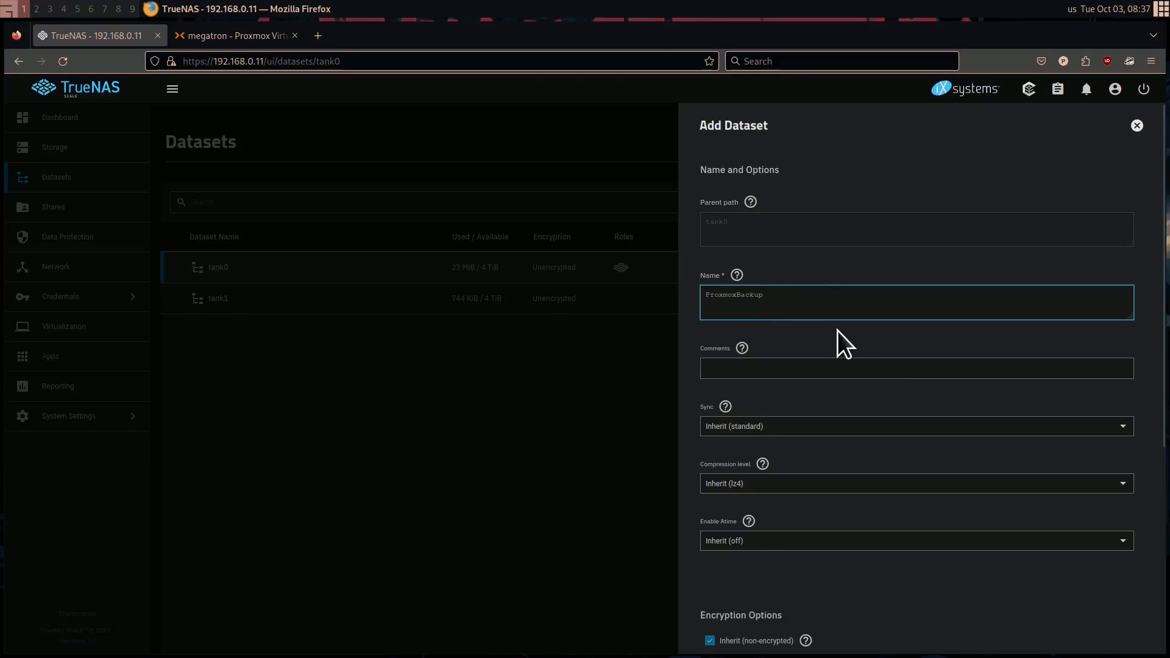
scroll(837, 336, "down", 5)
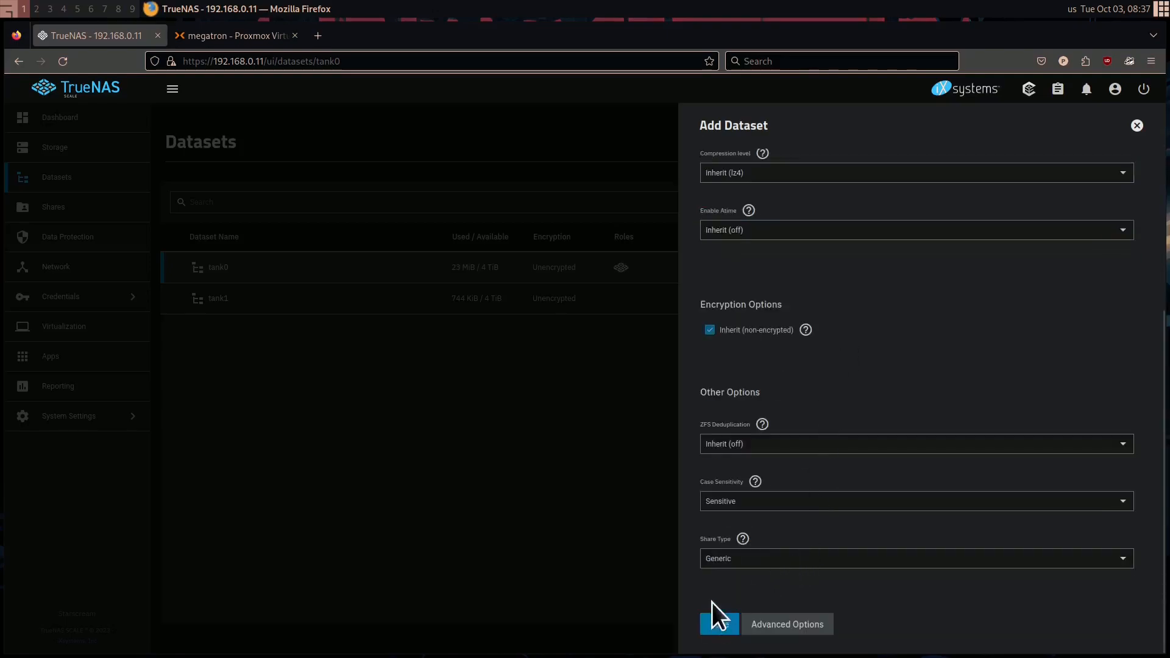
left_click(724, 624)
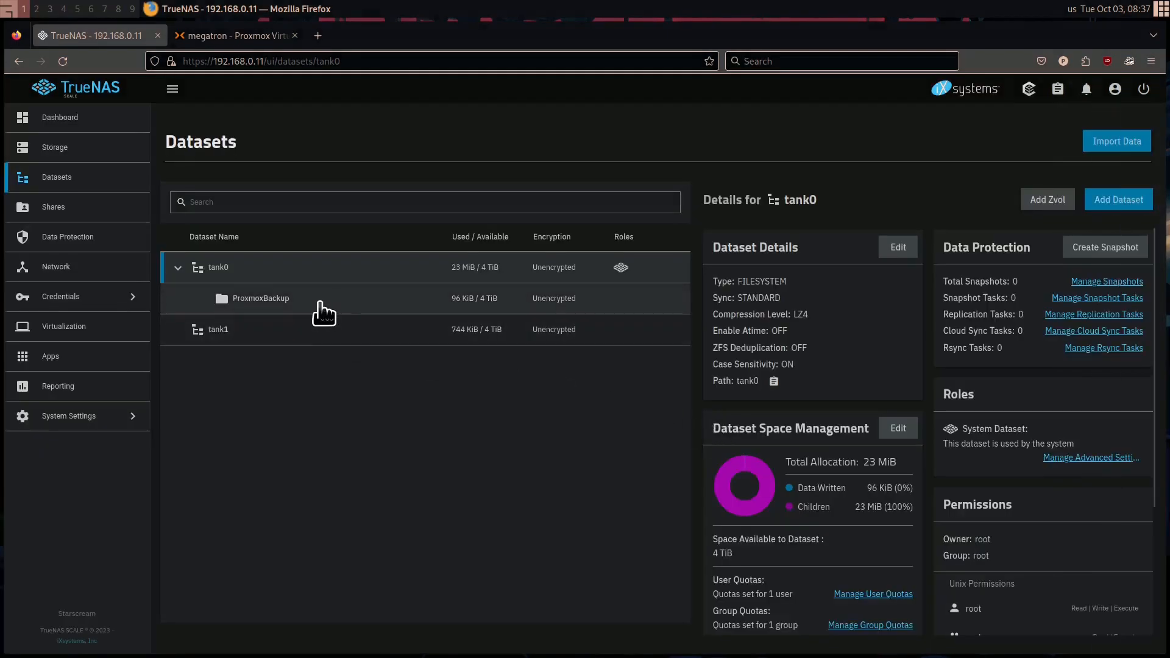
left_click(313, 304)
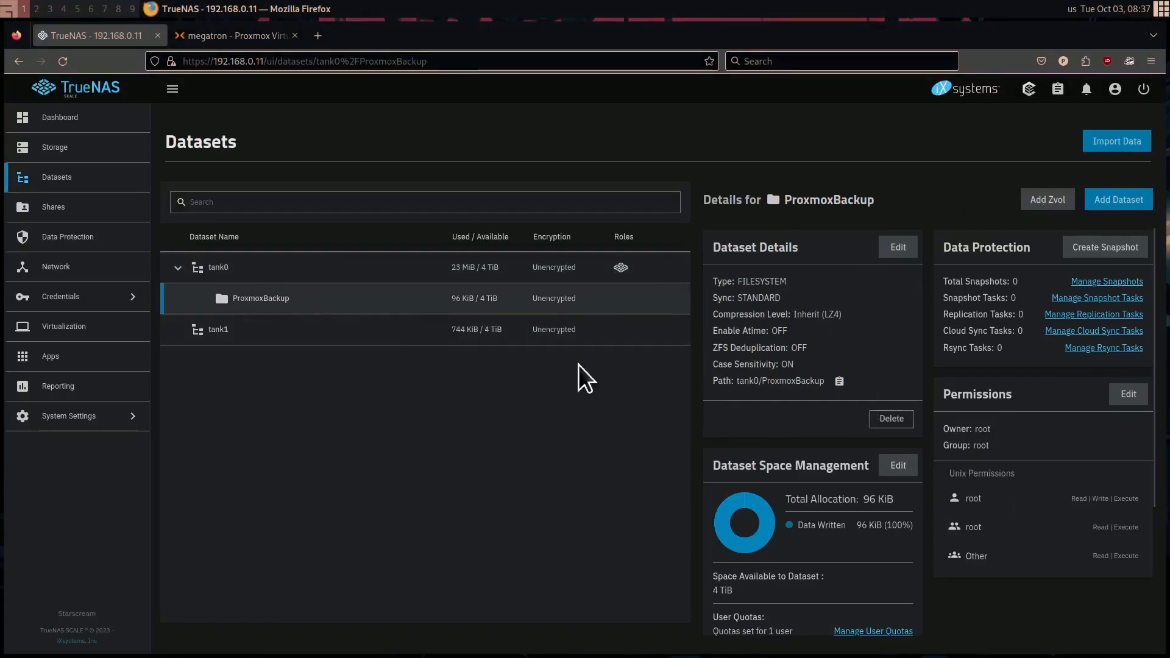
Start a new UNIX (NFS) share in TrueNAS with the path /mnt/tank0/ProxmoxBackup
left_click(61, 213)
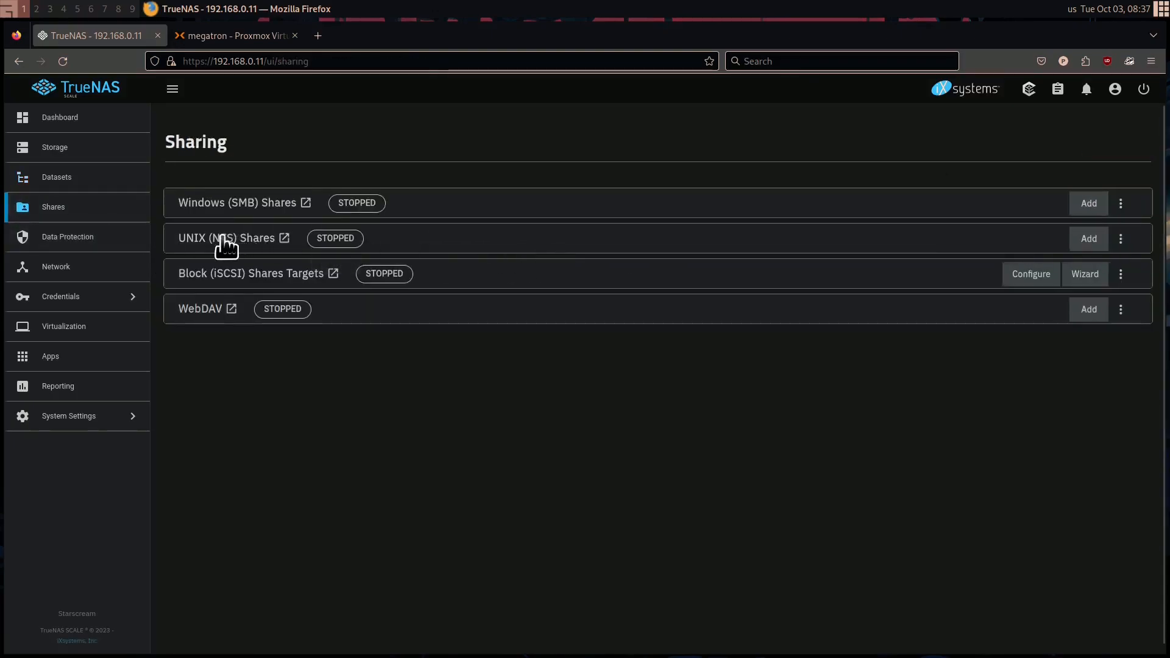
left_click(1090, 240)
left_click(903, 239)
left_click(916, 260)
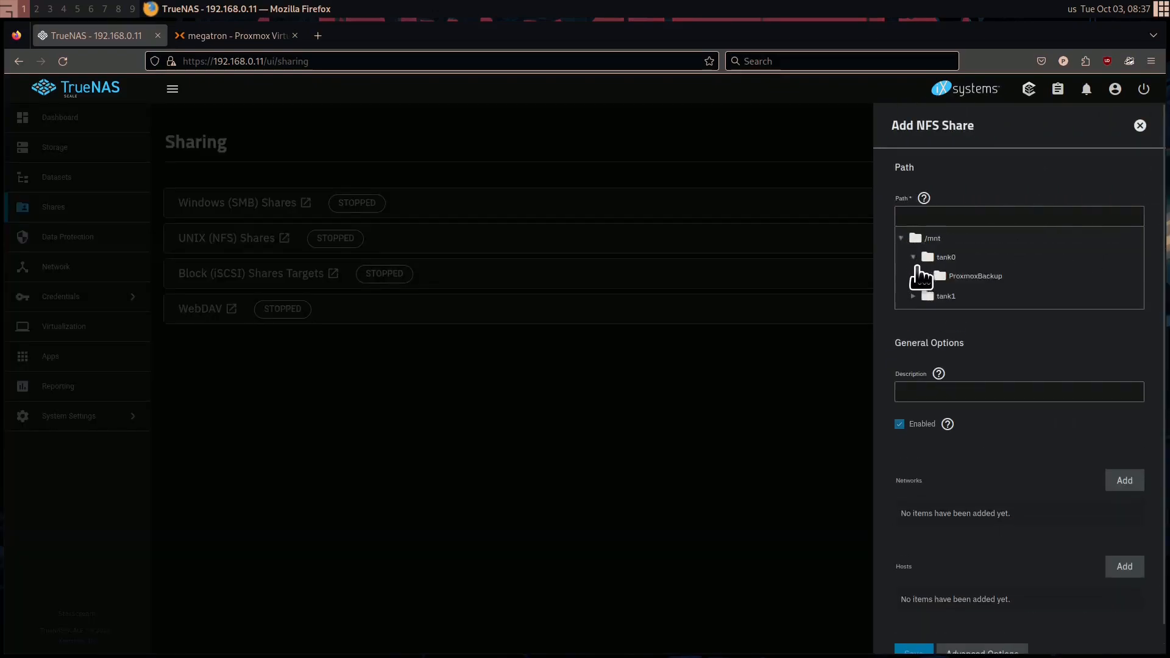
left_click(967, 278)
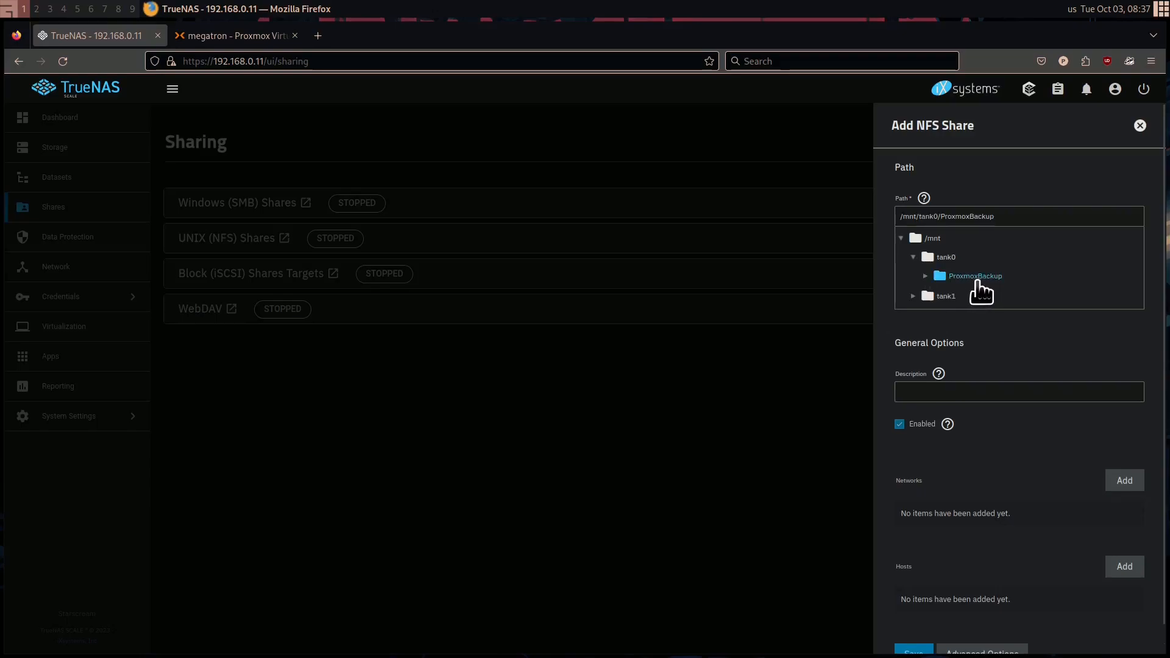
left_click_drag(1022, 216, 890, 217)
left_click(959, 217)
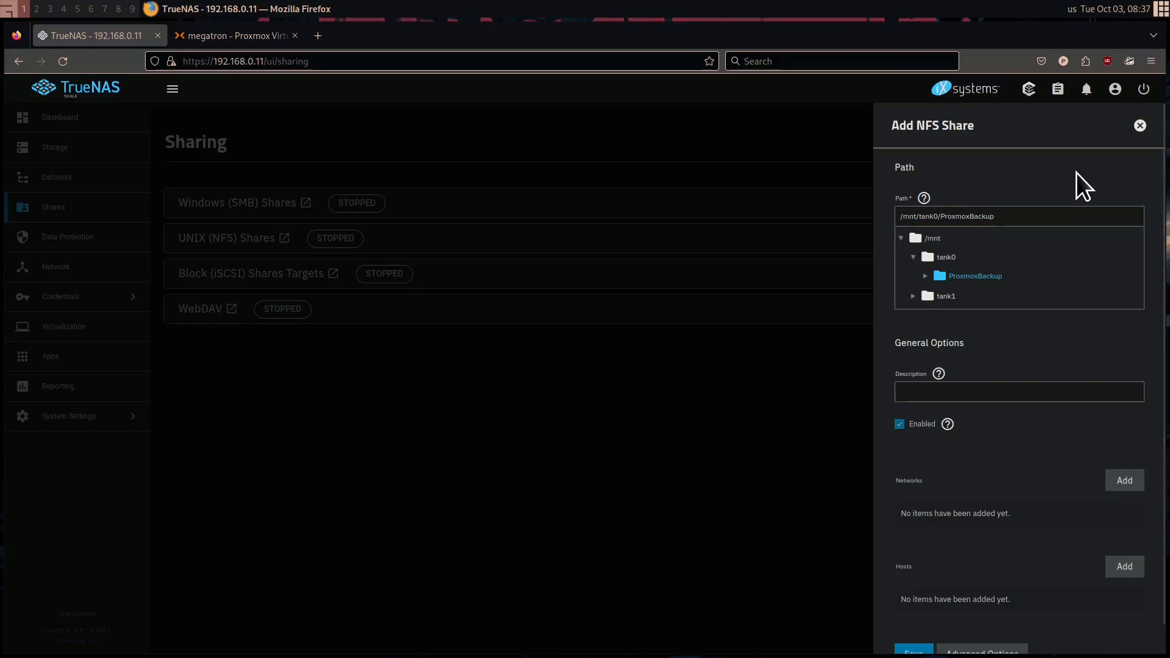
Try authorizing the network 192.168.0.0/24 for the NFS share, and remove that network entry again
scroll(1077, 173, "down", 1)
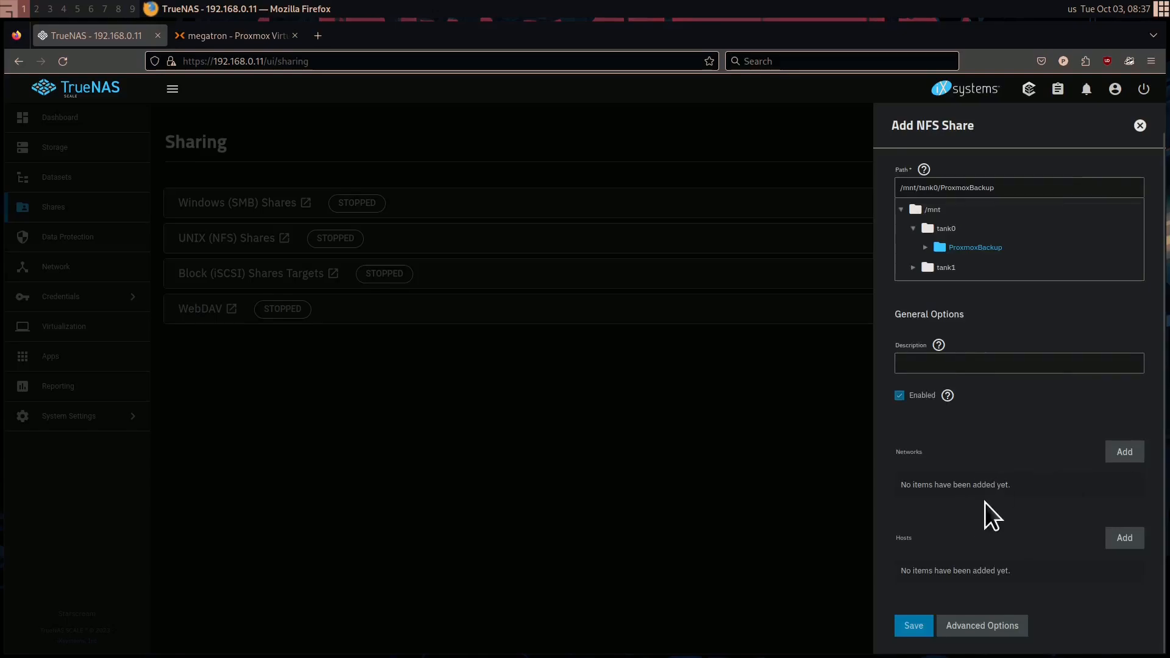
left_click(1124, 452)
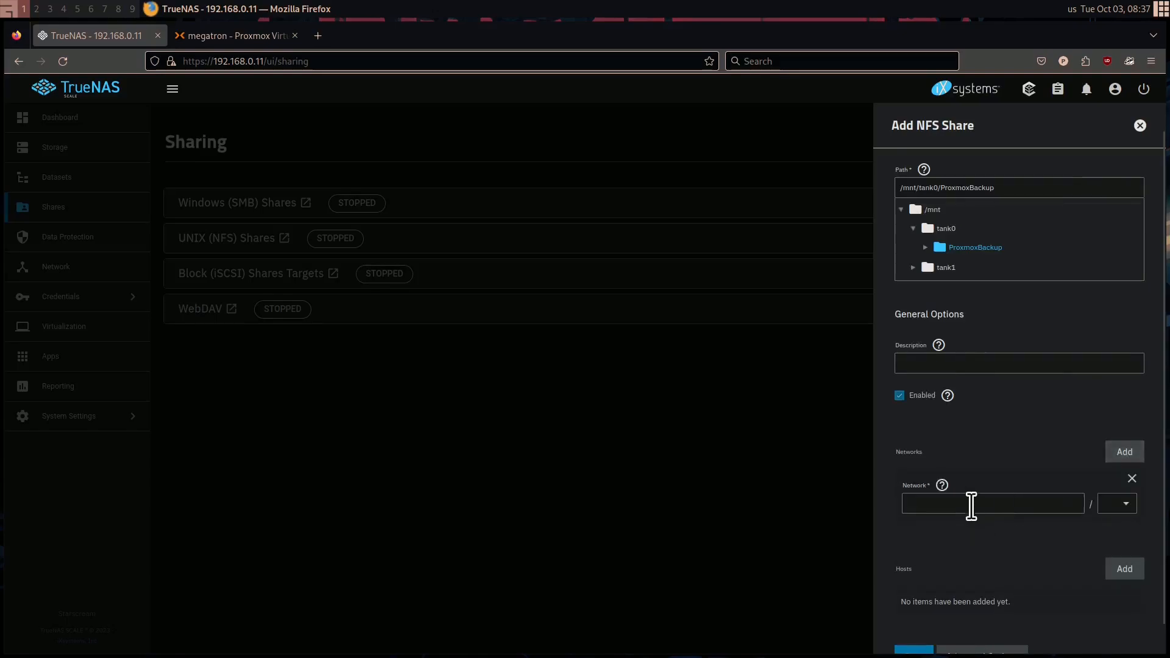
left_click(1132, 478)
left_click(1123, 454)
type("192.168.0")
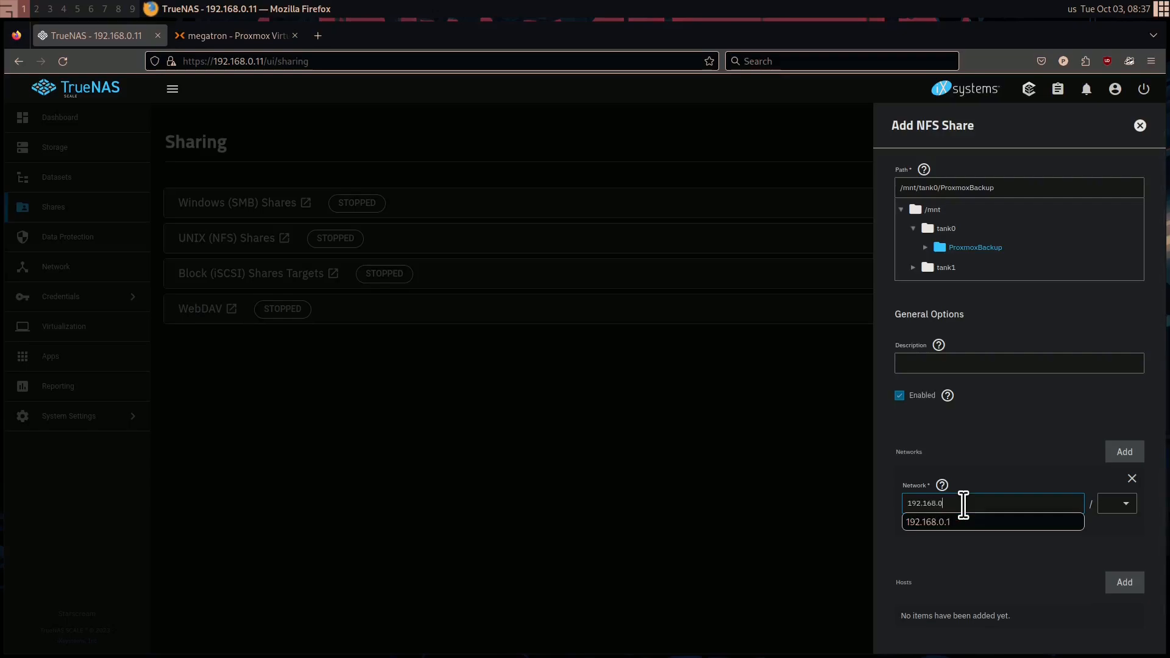
type(".0")
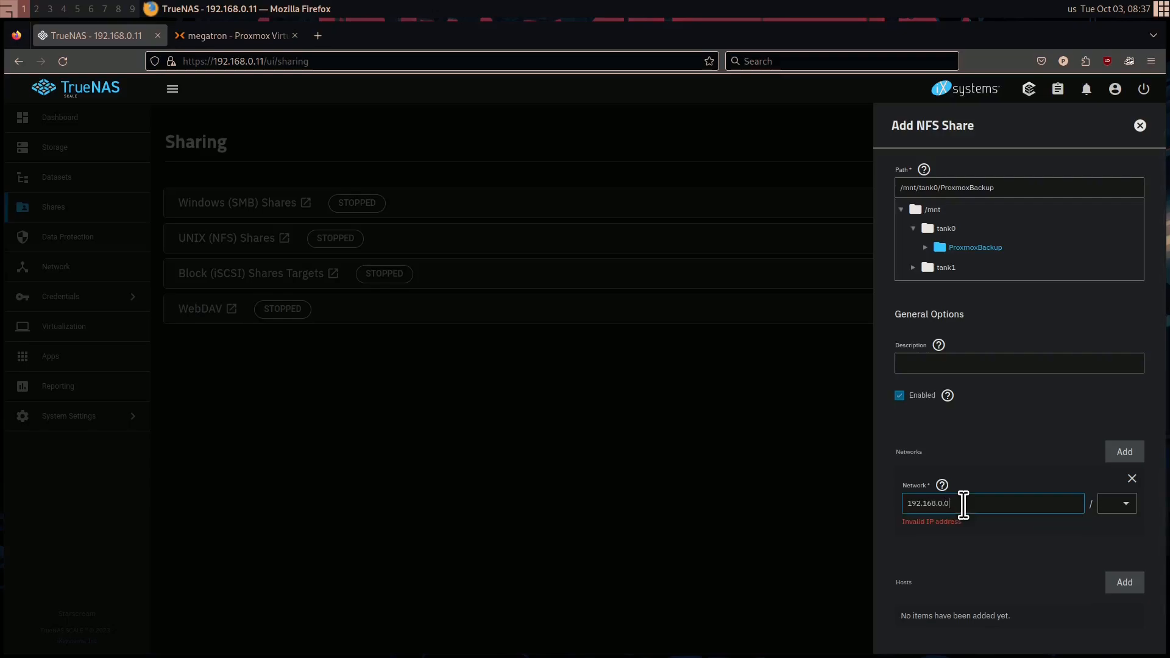
left_click(1121, 506)
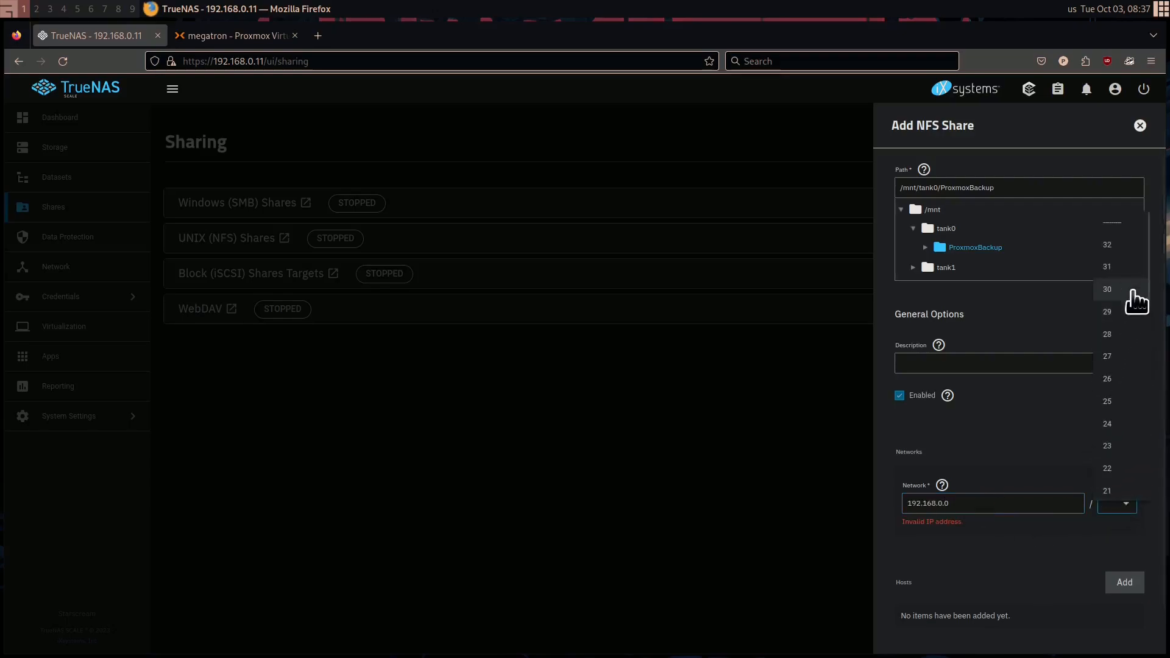
left_click(1124, 424)
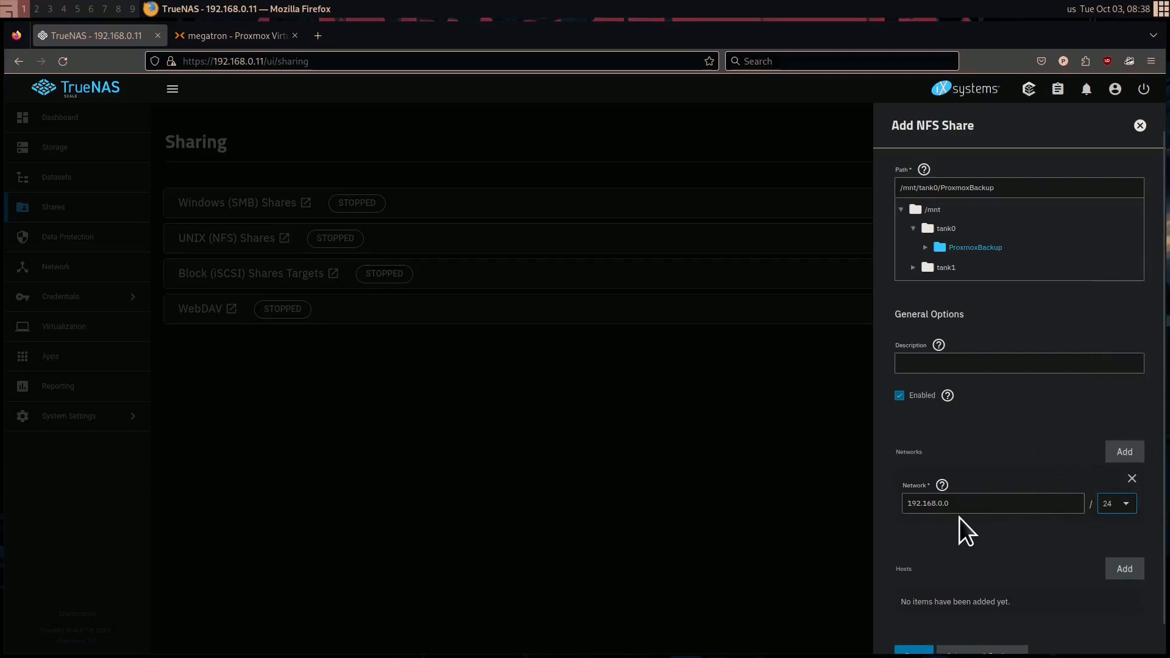
left_click(1131, 479)
Authorize the hosts 192.168.0.14, 192.168.0.15 and 192.168.0.16 for the NFS share
left_click(1124, 537)
scroll(1036, 548, "down", 1)
left_click(994, 559)
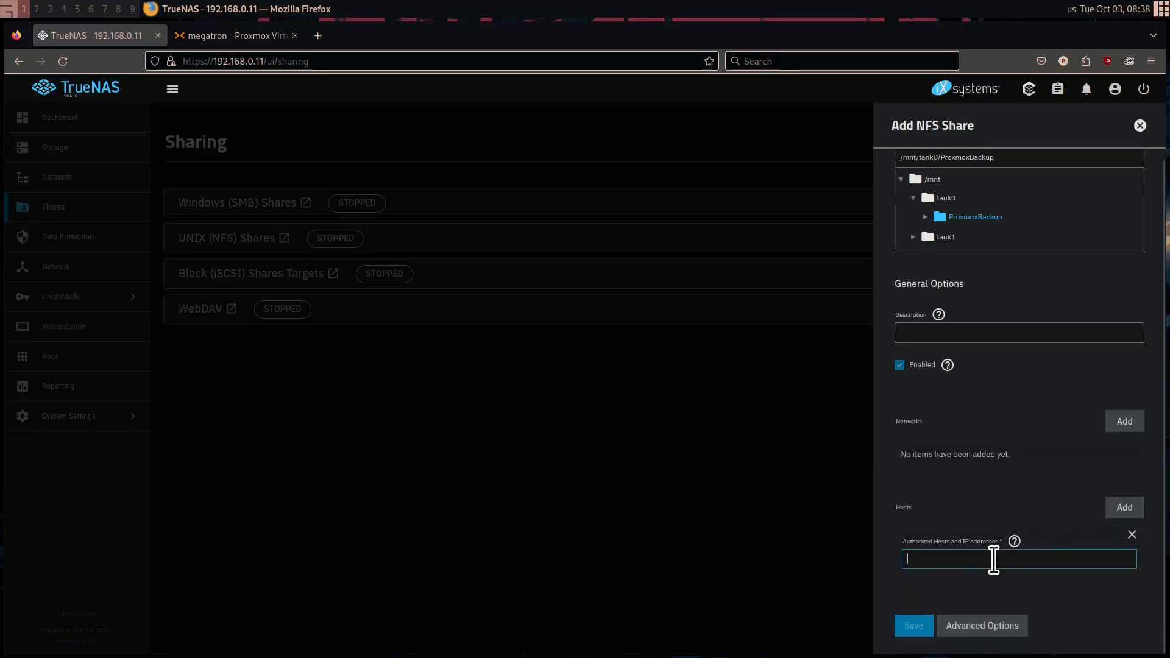
type("192.168.0")
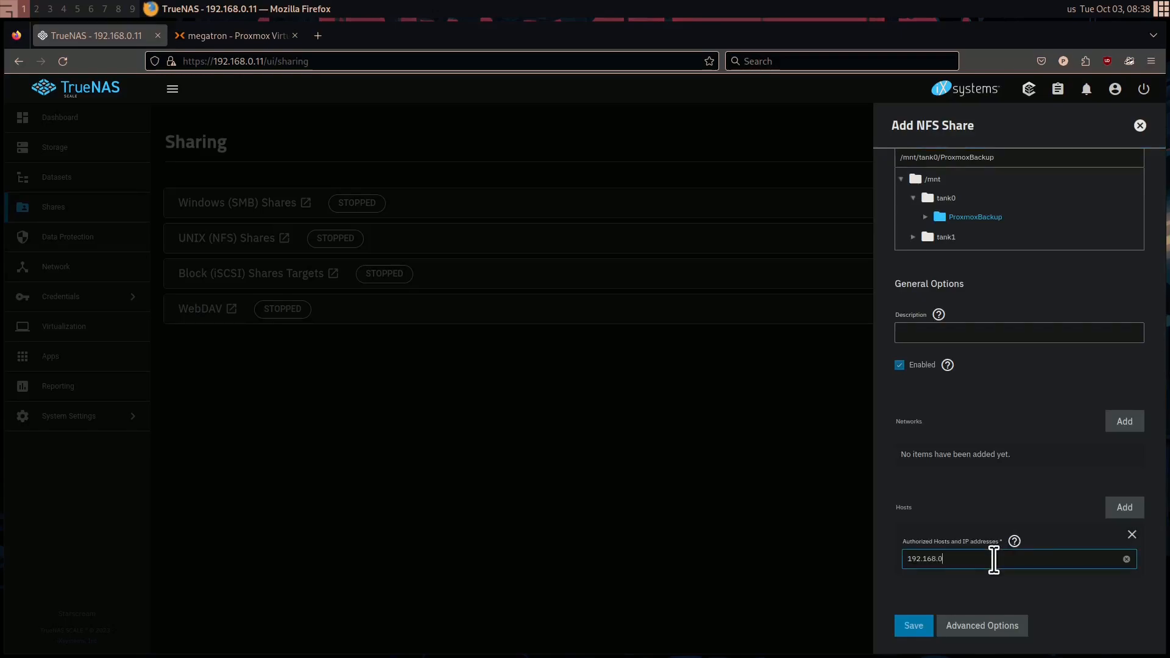
type(".14")
left_click(1124, 507)
type("192.168.0.")
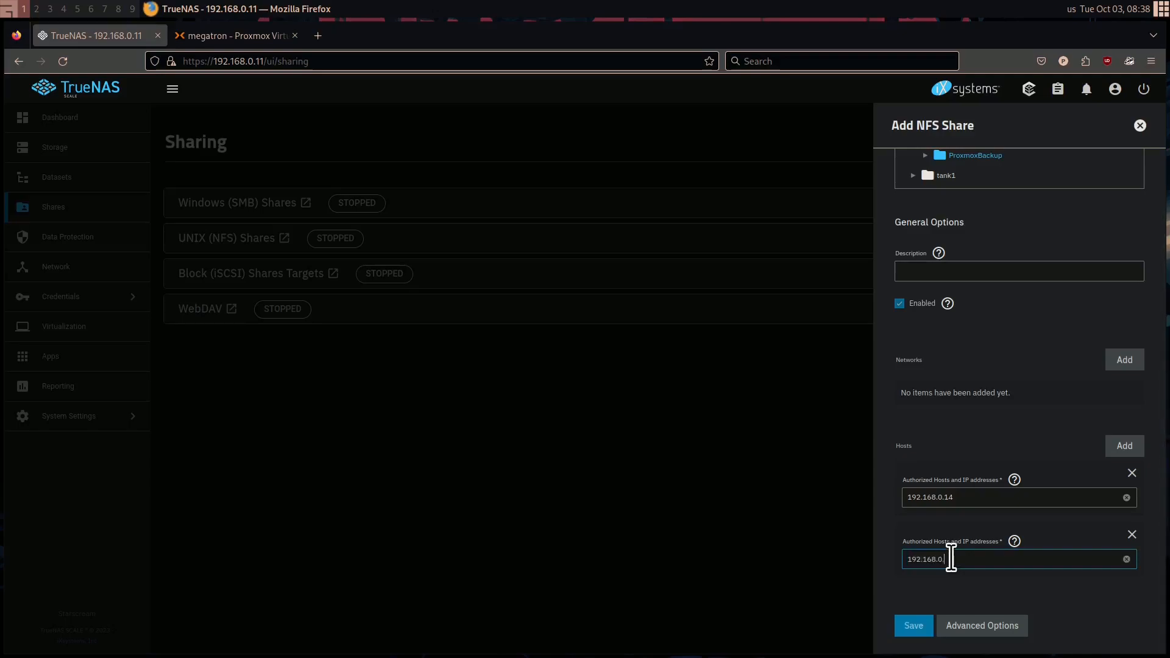
type("15")
left_click(1124, 445)
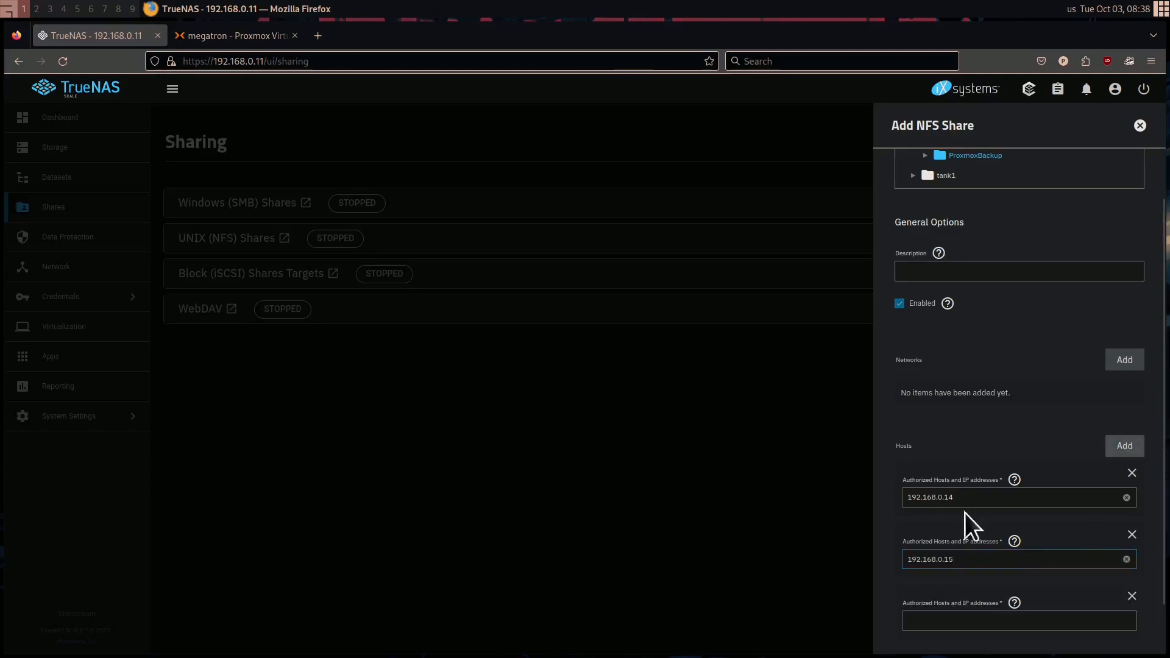
type("192.168.0.16")
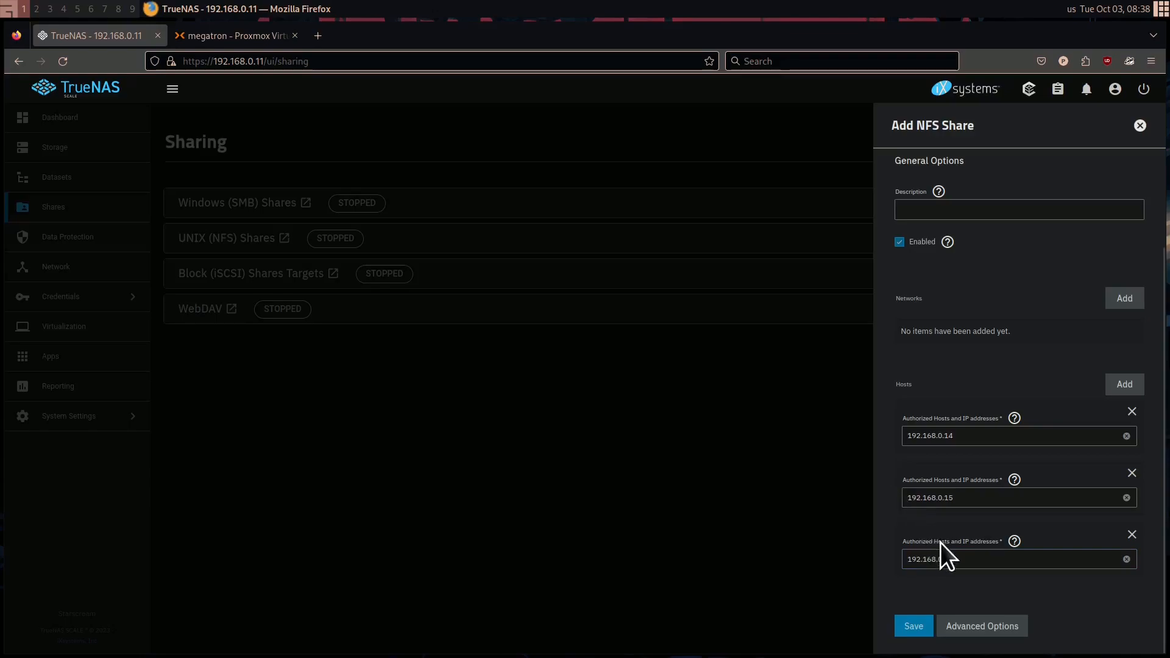
Set the NFS share's Maproot User to root and Maproot Group to wheel in the advanced options, and save the share
left_click(975, 631)
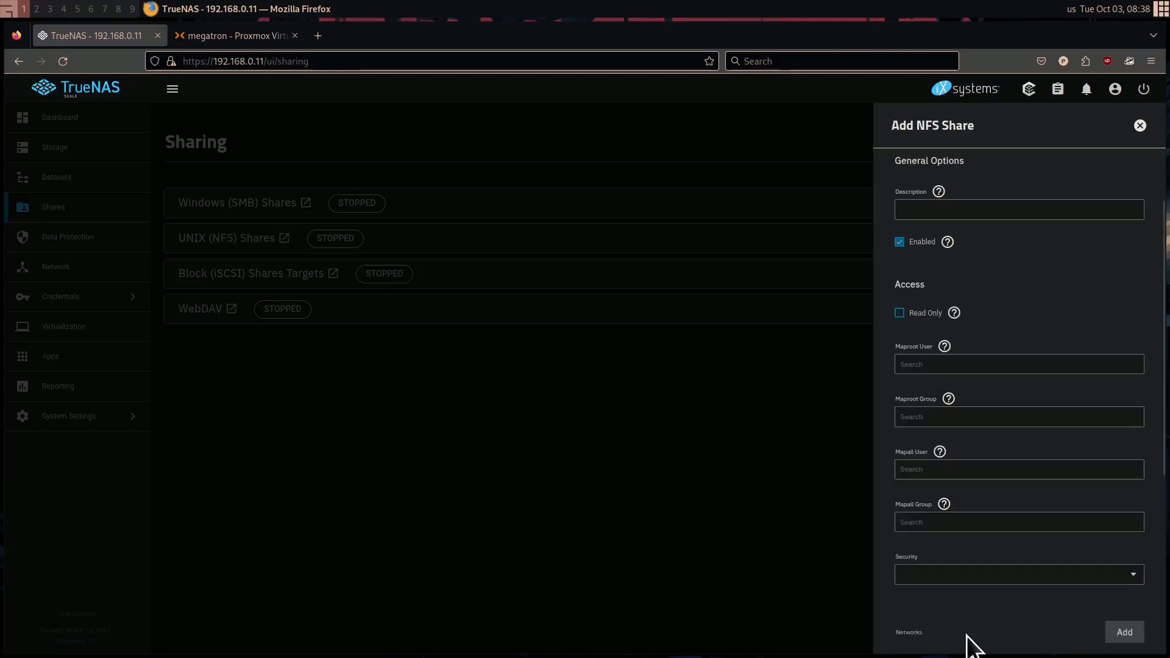
left_click(927, 364)
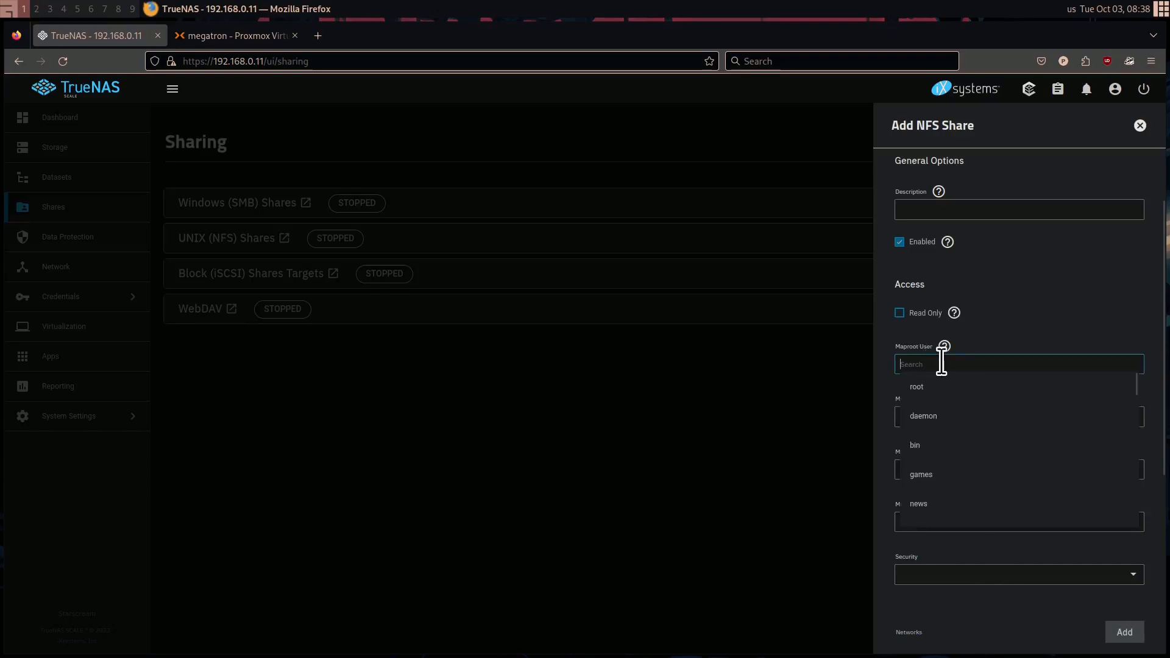
left_click(959, 391)
left_click(940, 416)
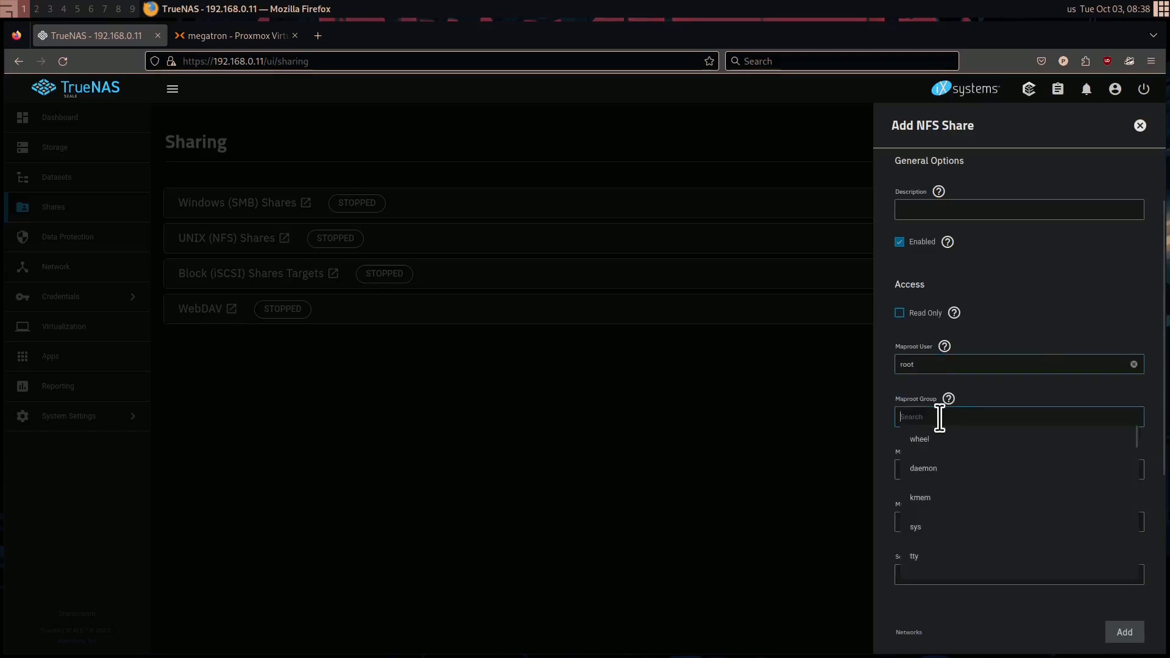
left_click(961, 454)
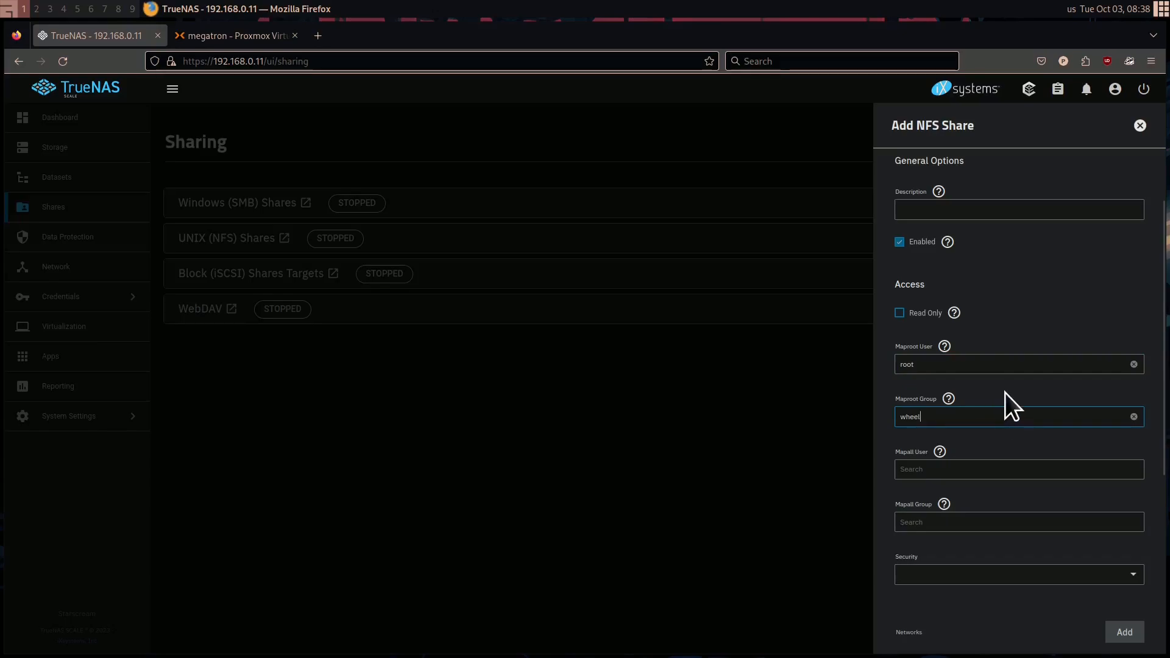
scroll(1011, 462, "down", 5)
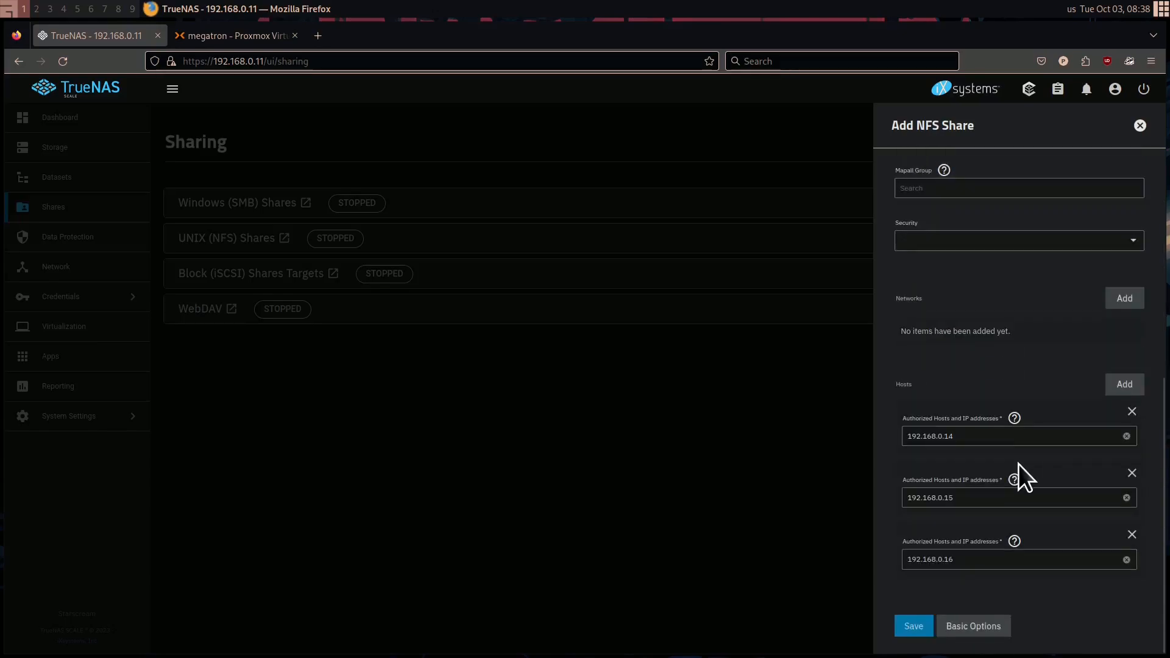
left_click(928, 627)
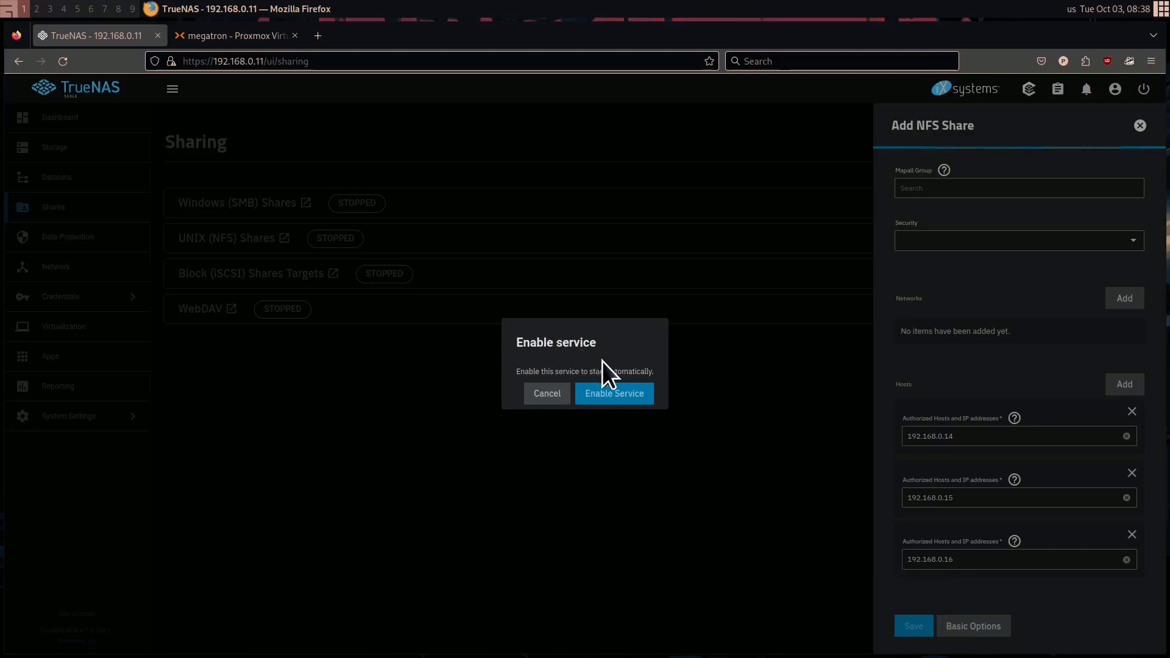
Enable automatic start for the NFS service, and turn on the UNIX (NFS) Shares service from the sharing overview
left_click(616, 400)
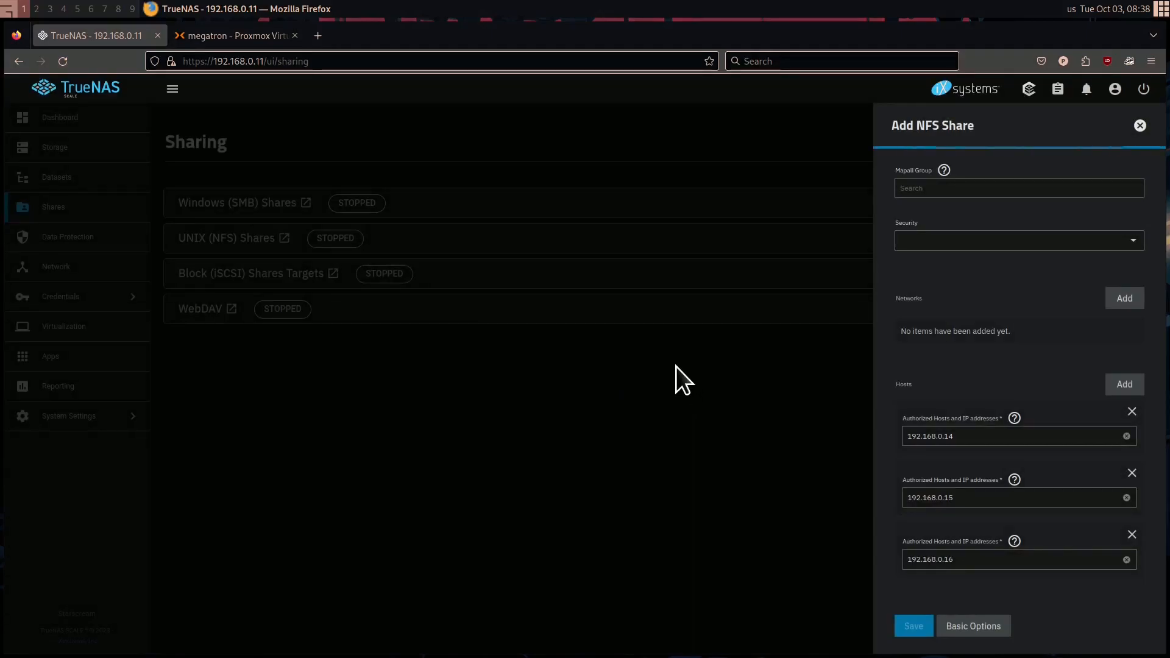
left_click(366, 401)
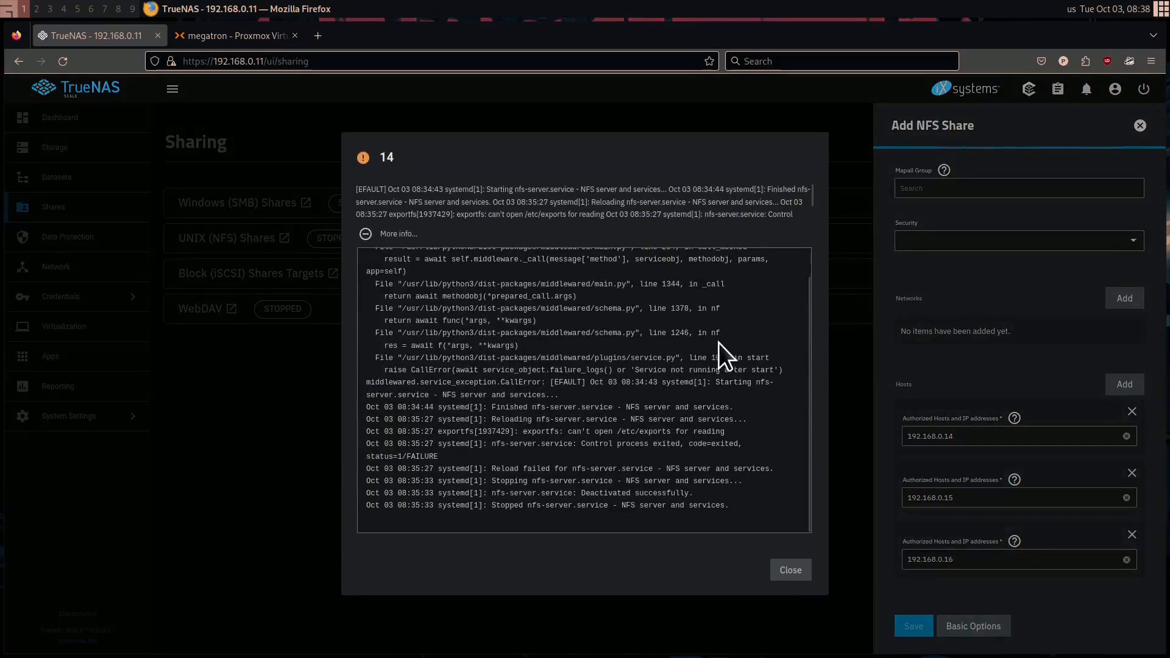
scroll(676, 380, "up", 1)
scroll(676, 380, "down", 1)
left_click(790, 571)
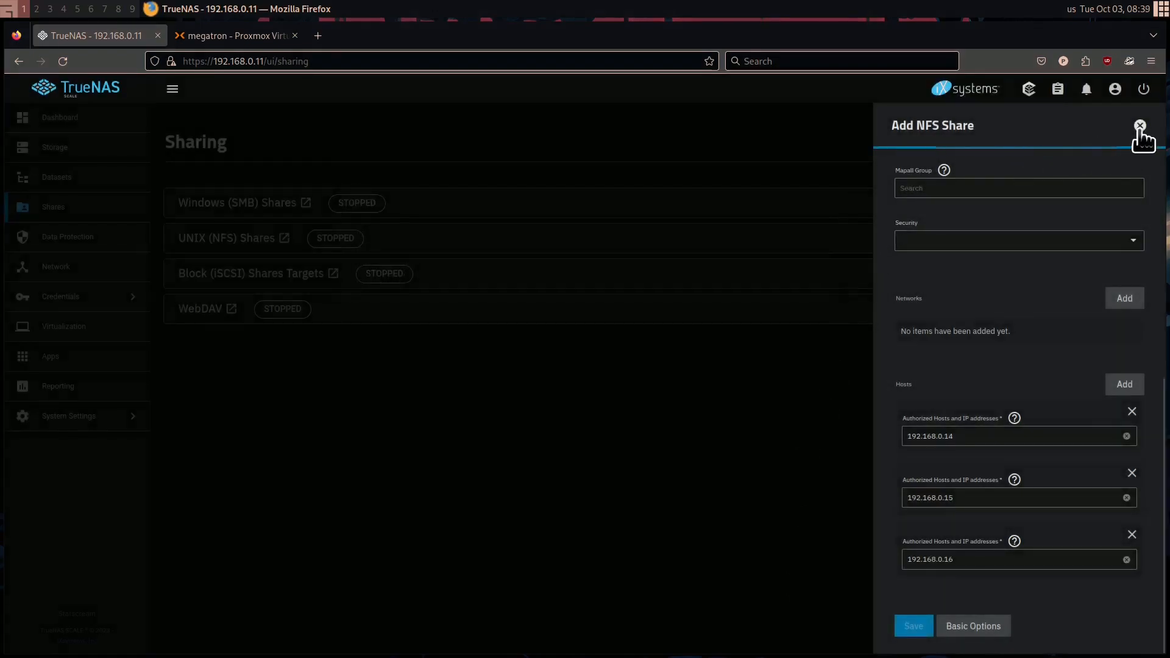
left_click(1139, 126)
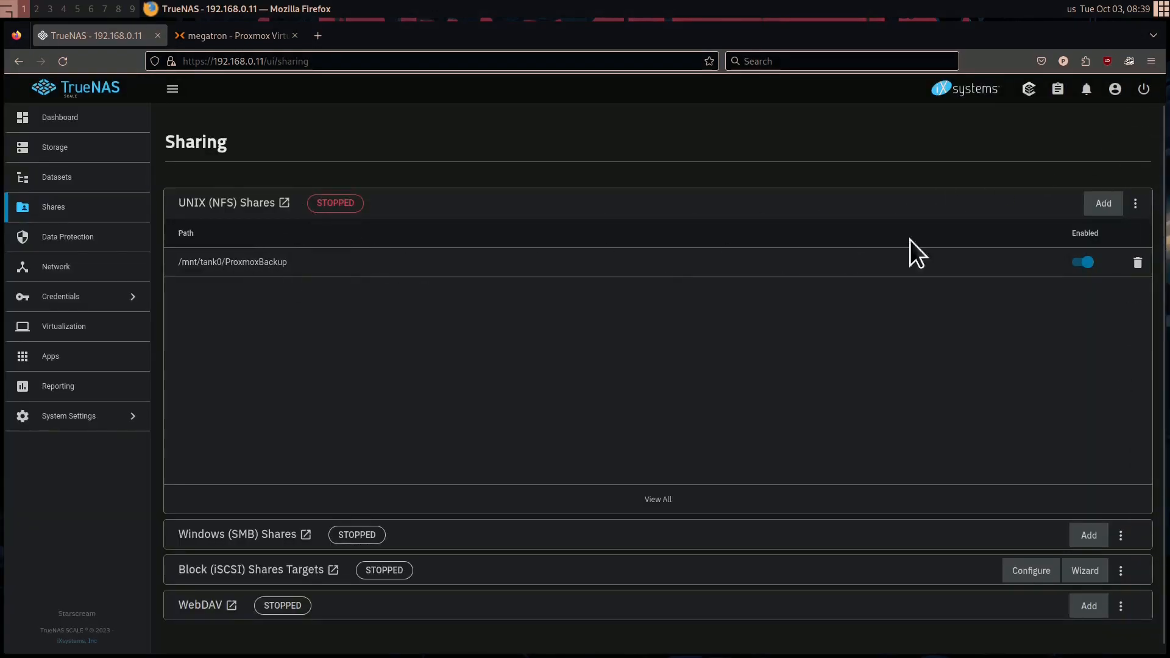
left_click(1135, 203)
left_click(1119, 236)
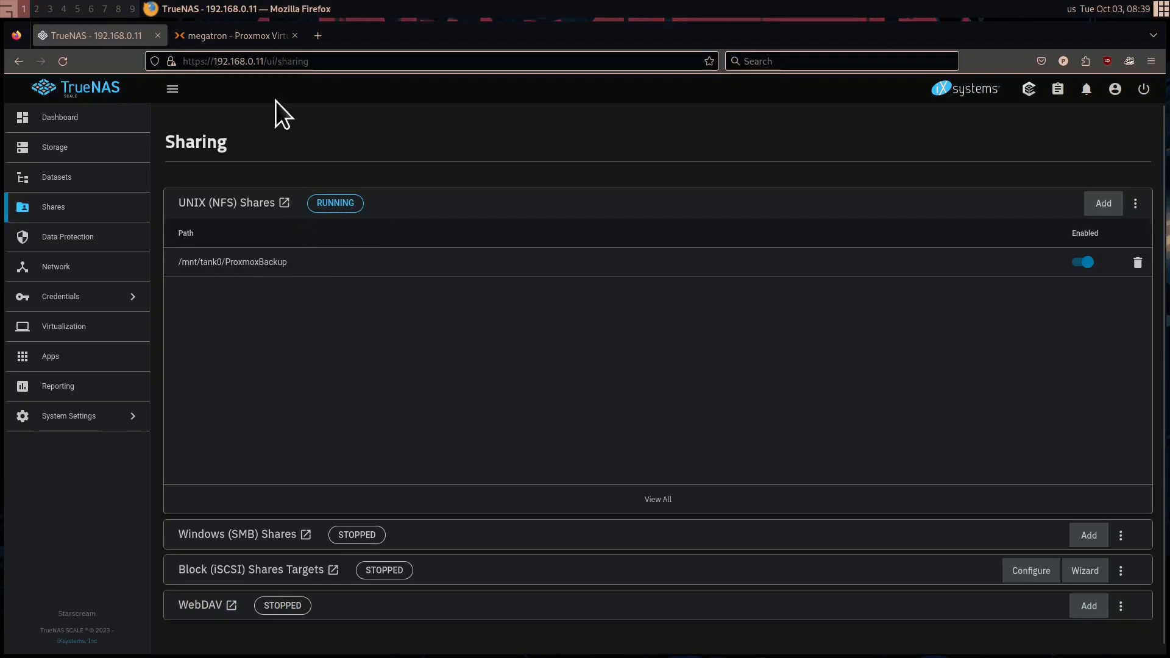
Switch to Proxmox and start a new datacenter NFS storage with the ID TrueNAS and the server 192.168.0.11
left_click(225, 43)
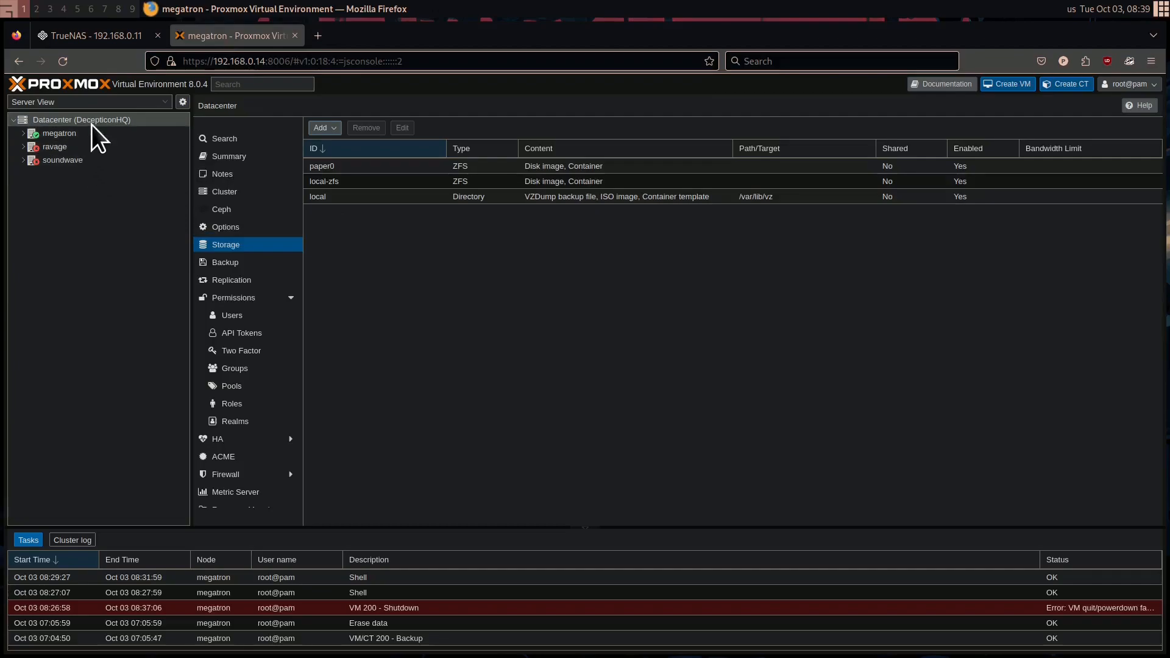
left_click(339, 129)
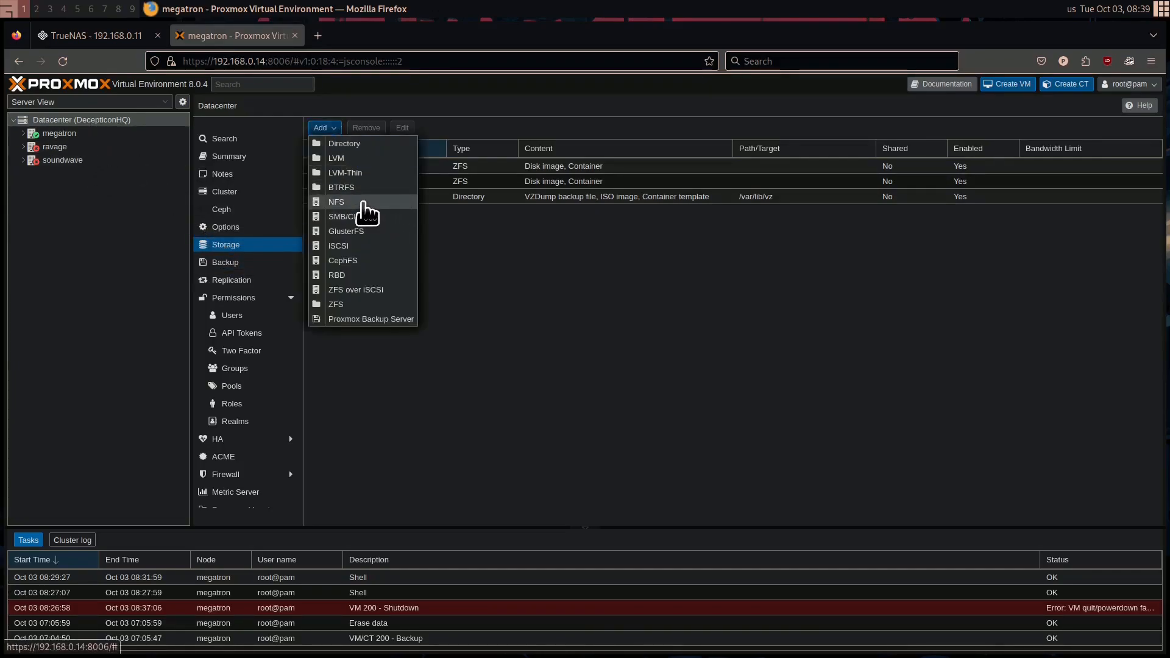
left_click(364, 203)
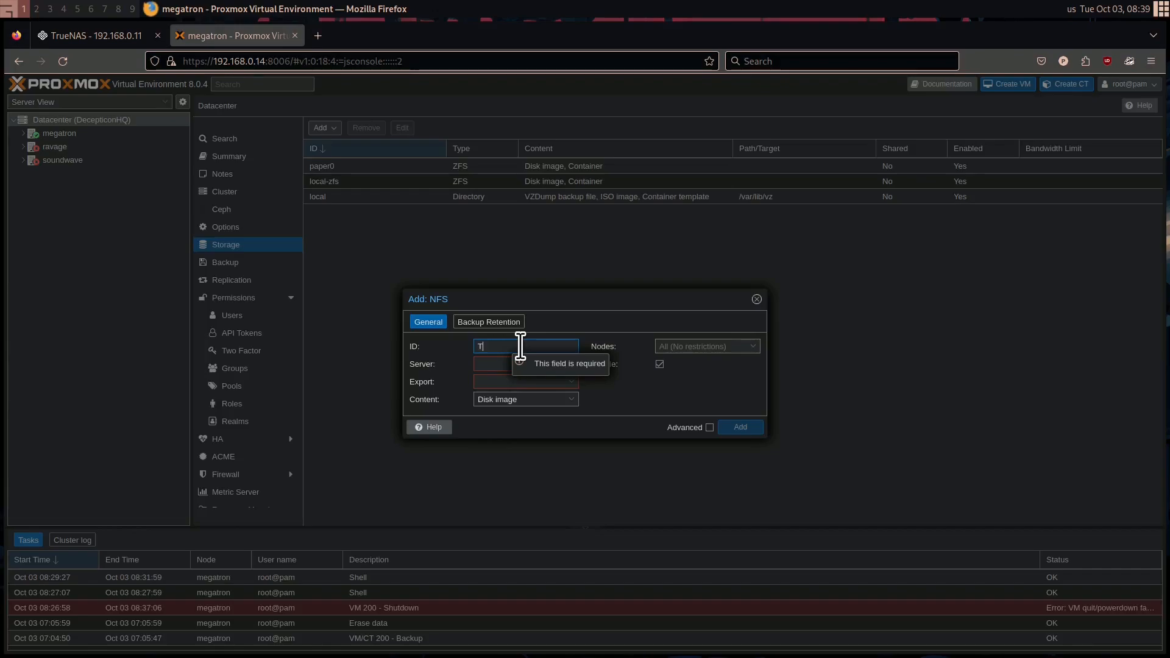
type("TRue")
key("BackSpace")
key("BackSpace")
key("BackSpace")
type("rueNAS")
left_click(542, 364)
type("192.168.0.11")
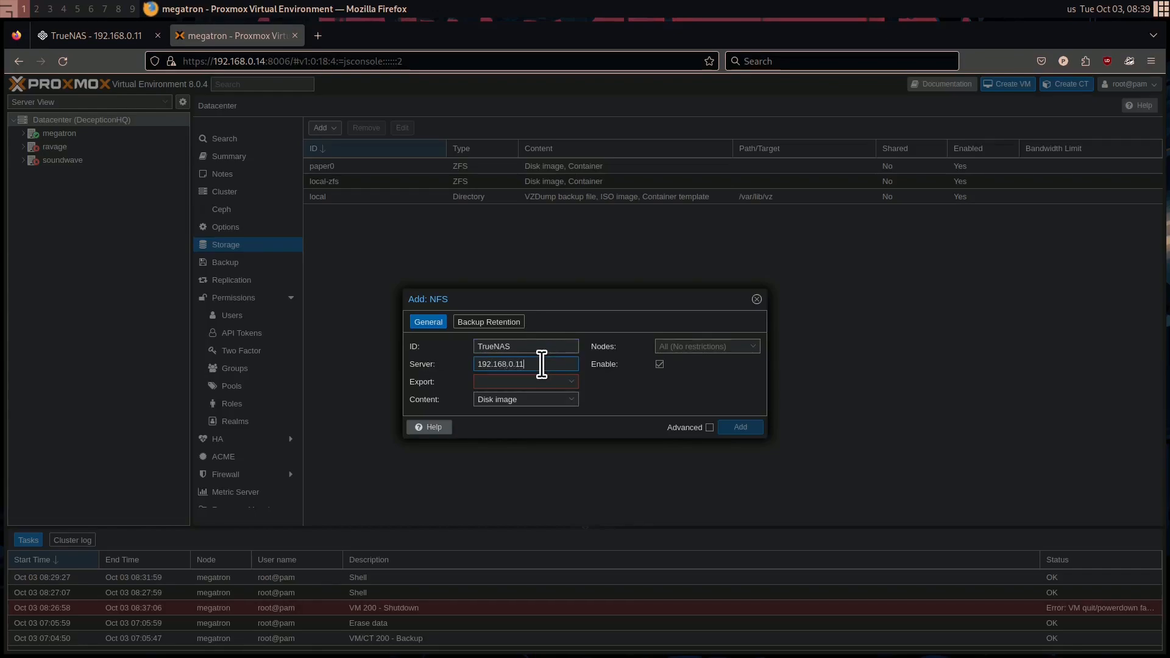
Set the NFS storage's export to /mnt/tank0/ProxmoxBackup and its content to VZDump backup file only
left_click(572, 383)
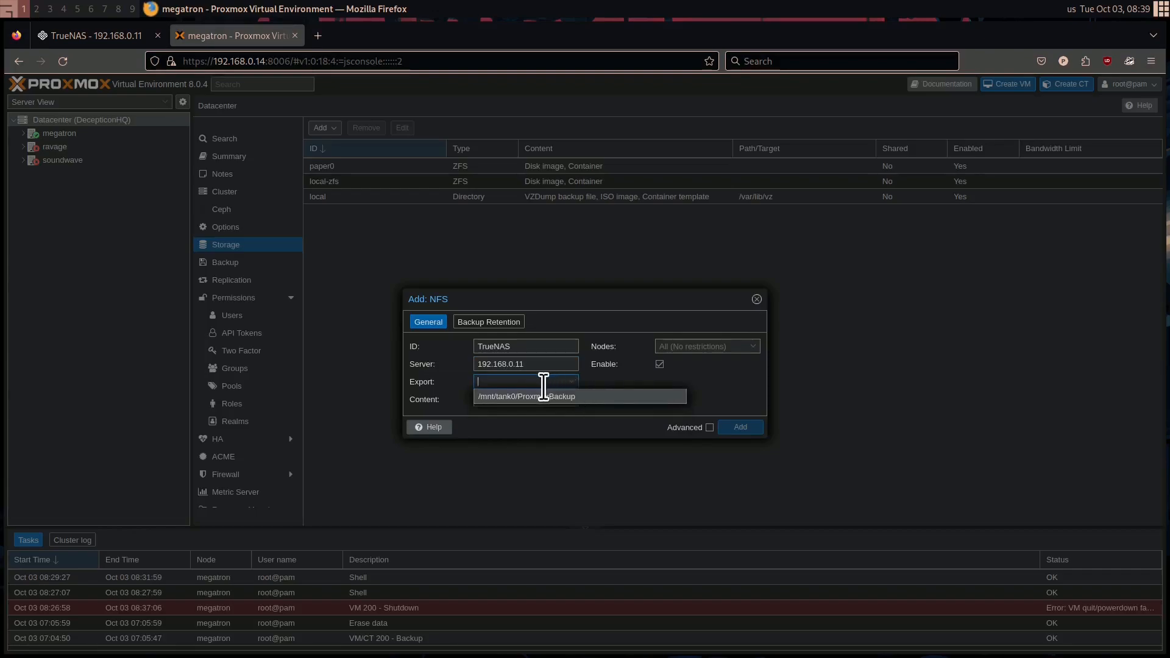
left_click(661, 384)
left_click(546, 384)
left_click(546, 397)
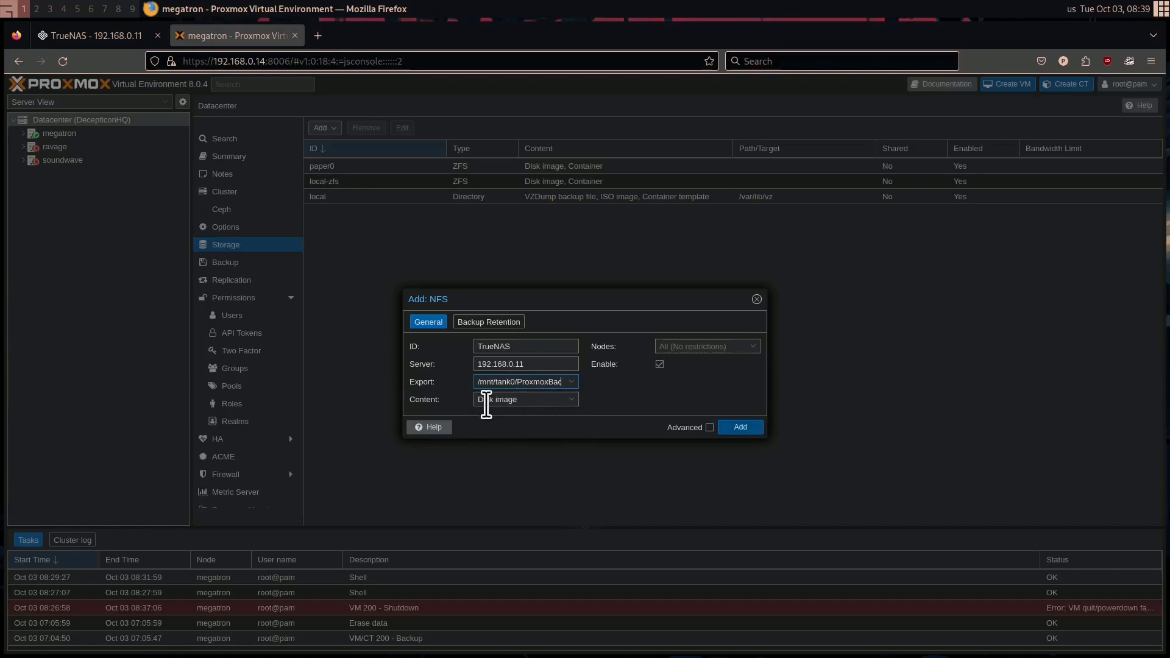
left_click(544, 402)
left_click(529, 416)
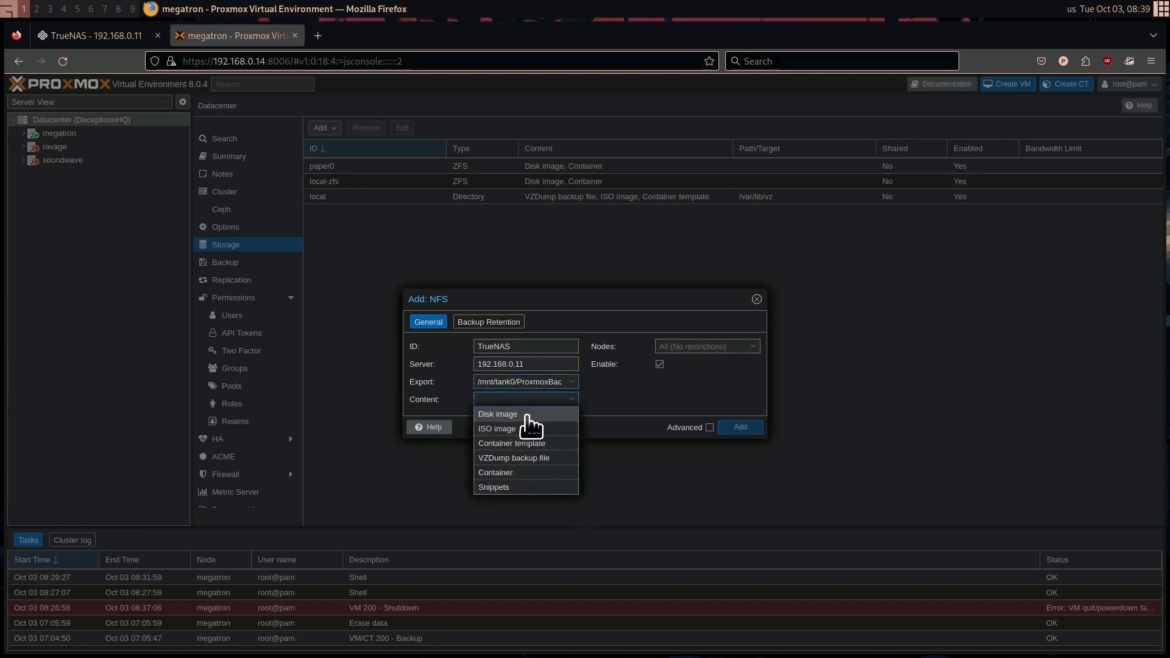
left_click(532, 459)
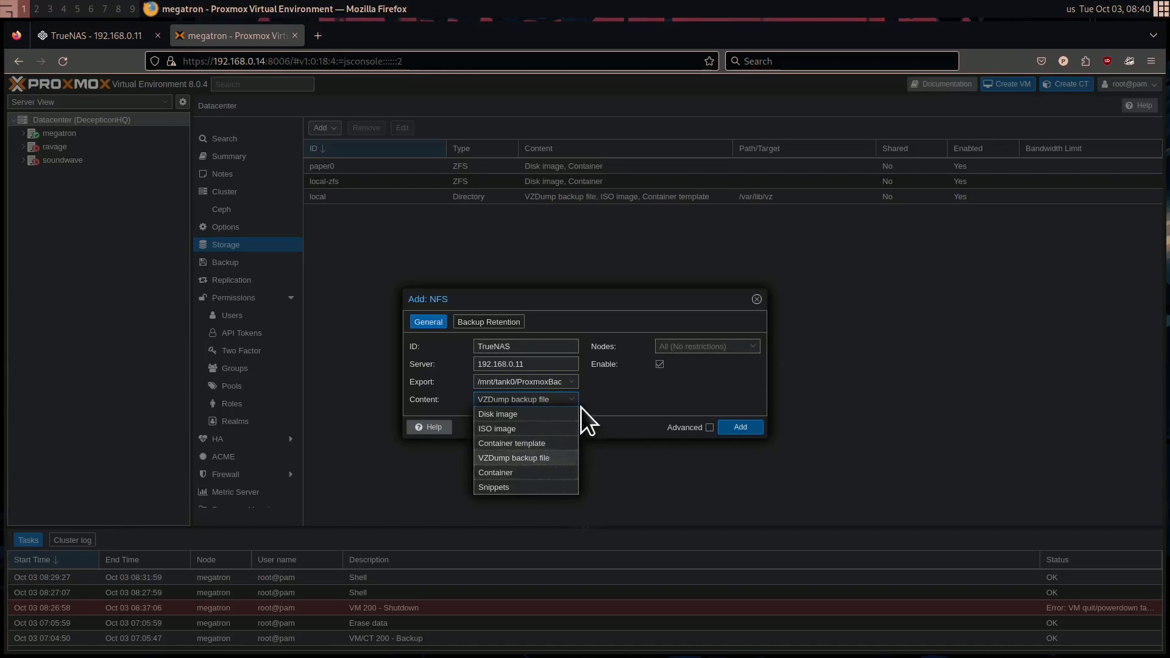
left_click(632, 396)
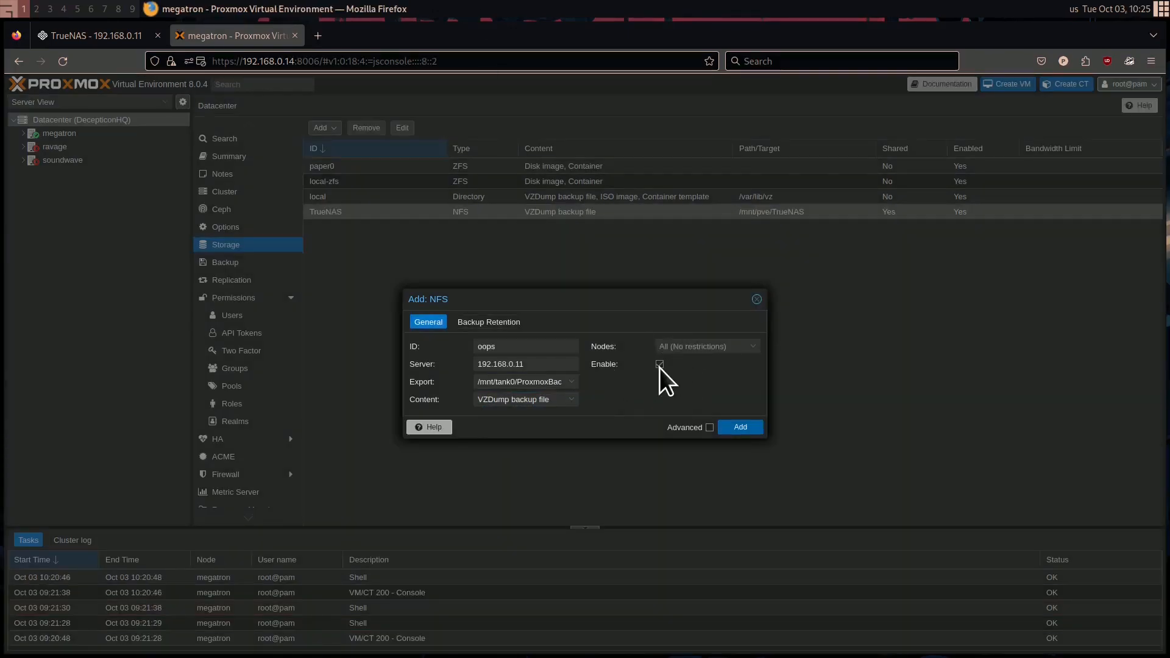
Try restricting the NFS storage to the nodes soundwave and megatron, and clear the node restriction again
left_click(702, 345)
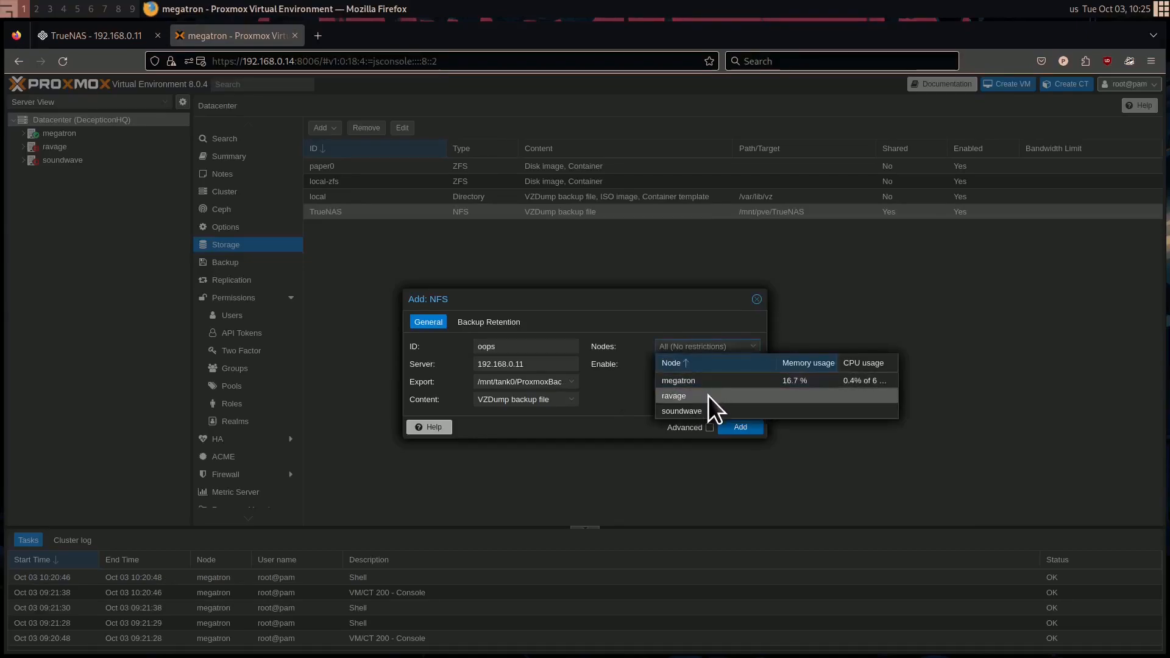
left_click(704, 411)
left_click(704, 379)
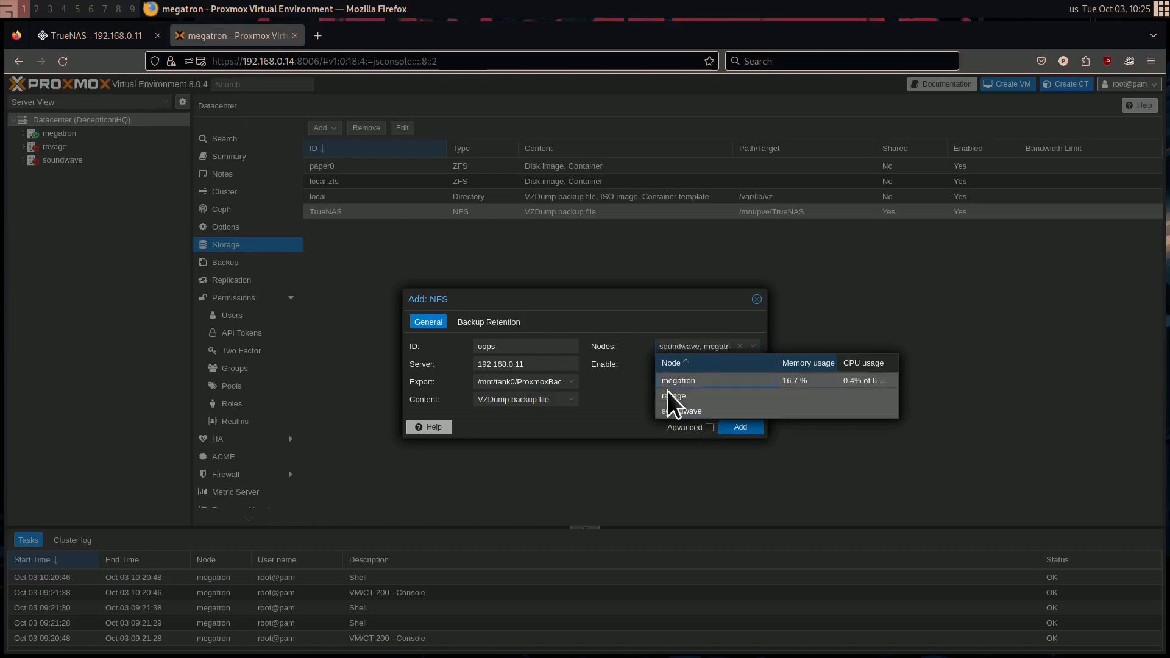
left_click(591, 382)
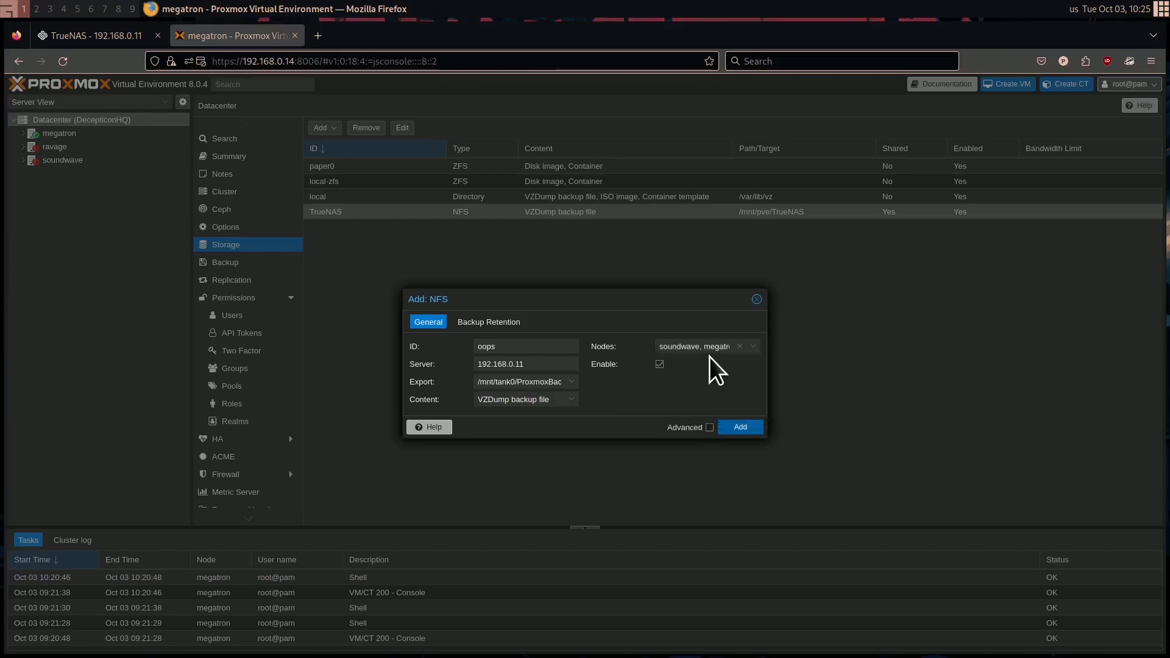
left_click(739, 346)
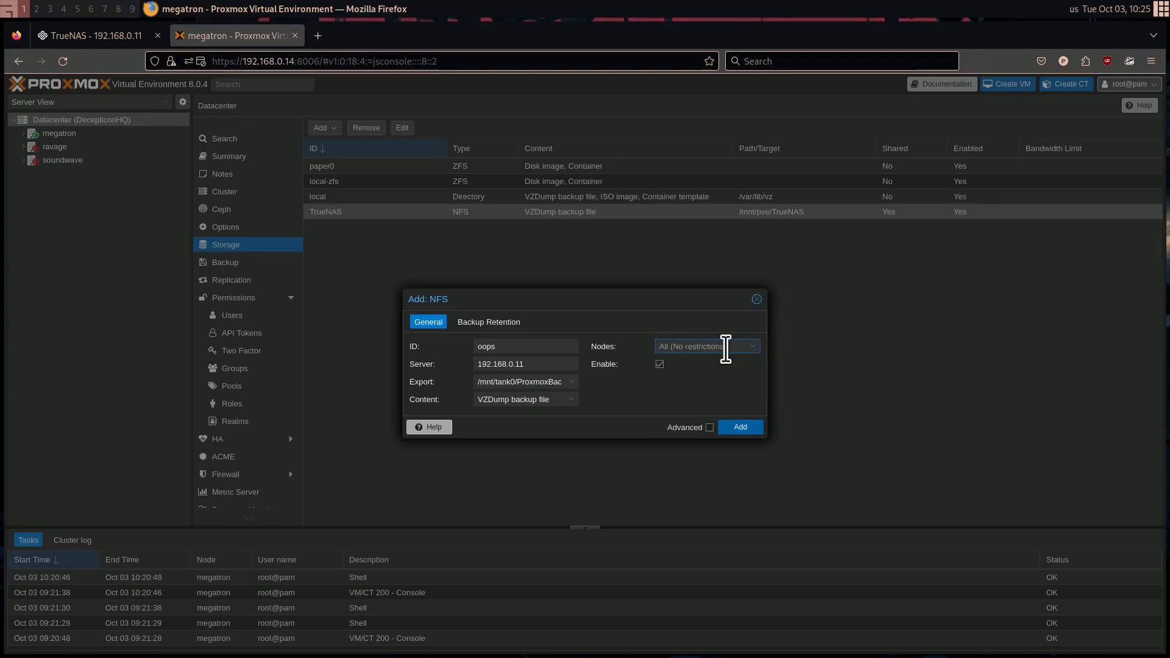
Try a backup retention that keeps only the last 10 backups, and restore the option to keep all backups
left_click(490, 322)
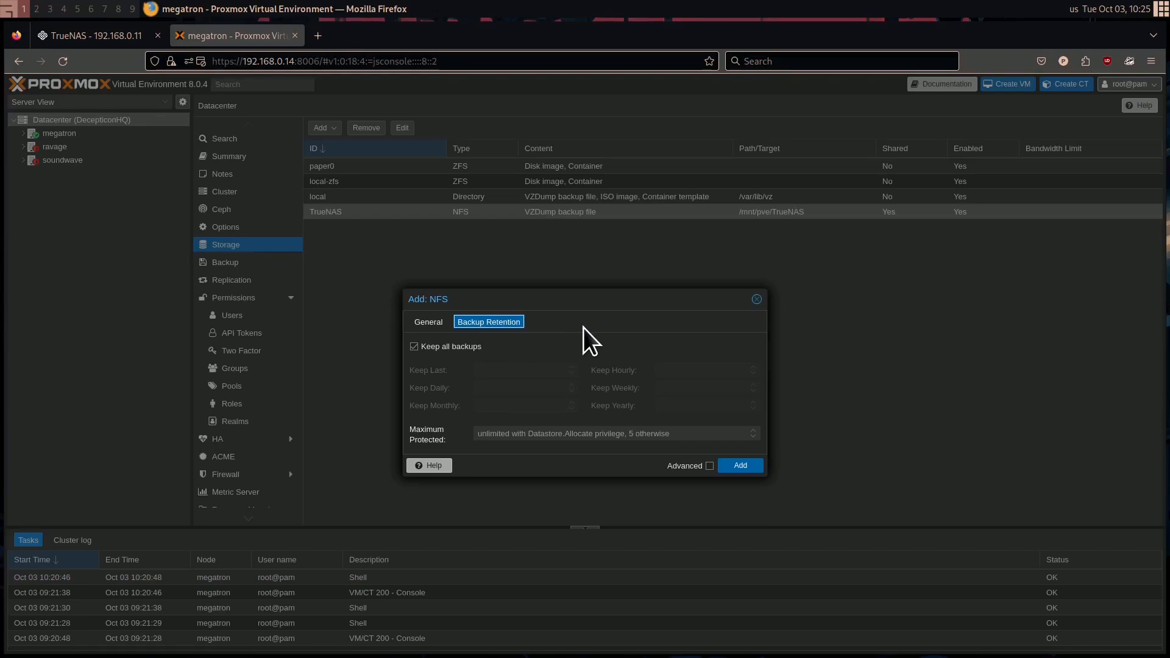
left_click(414, 347)
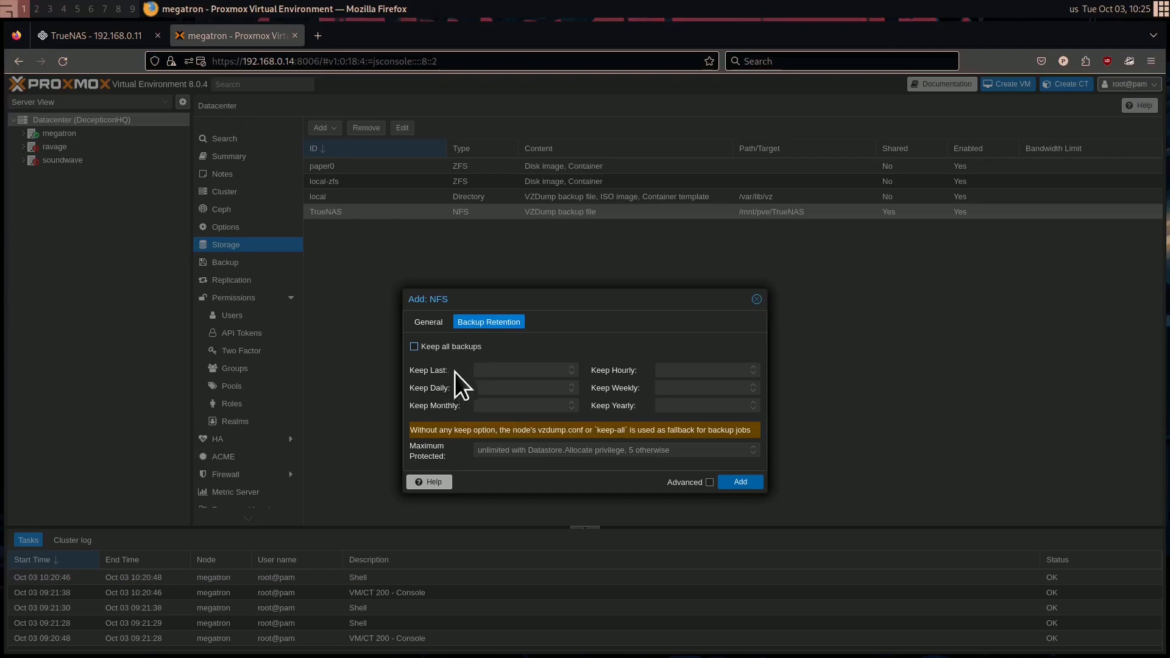
left_click(487, 369)
type("10")
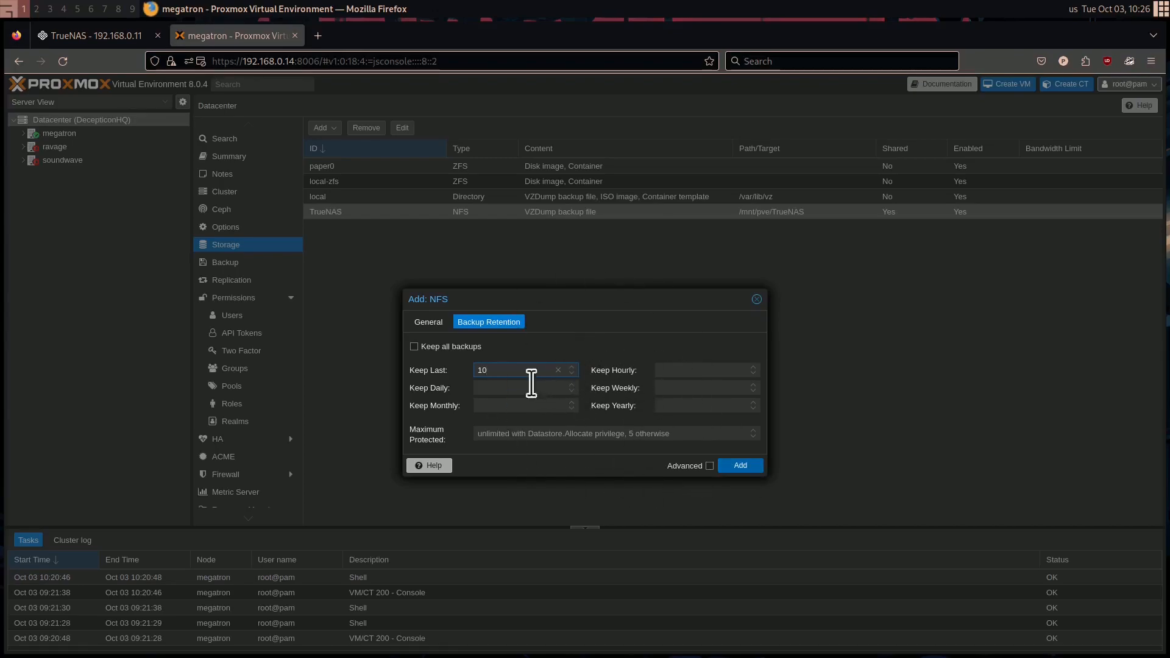
left_click(558, 370)
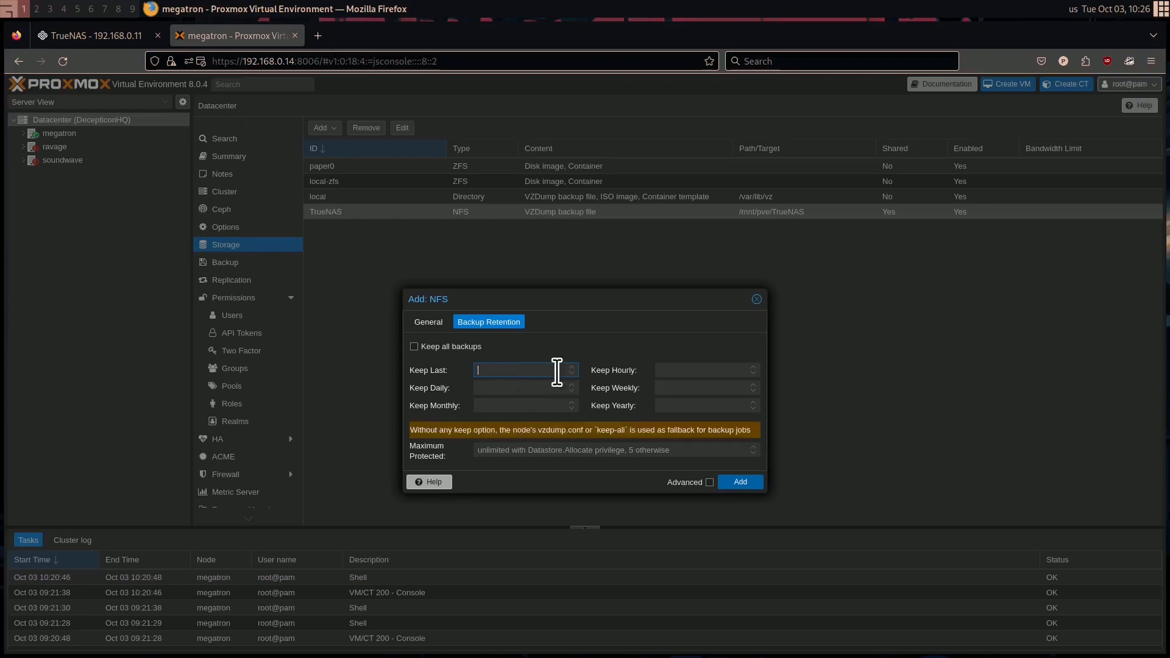
left_click(415, 347)
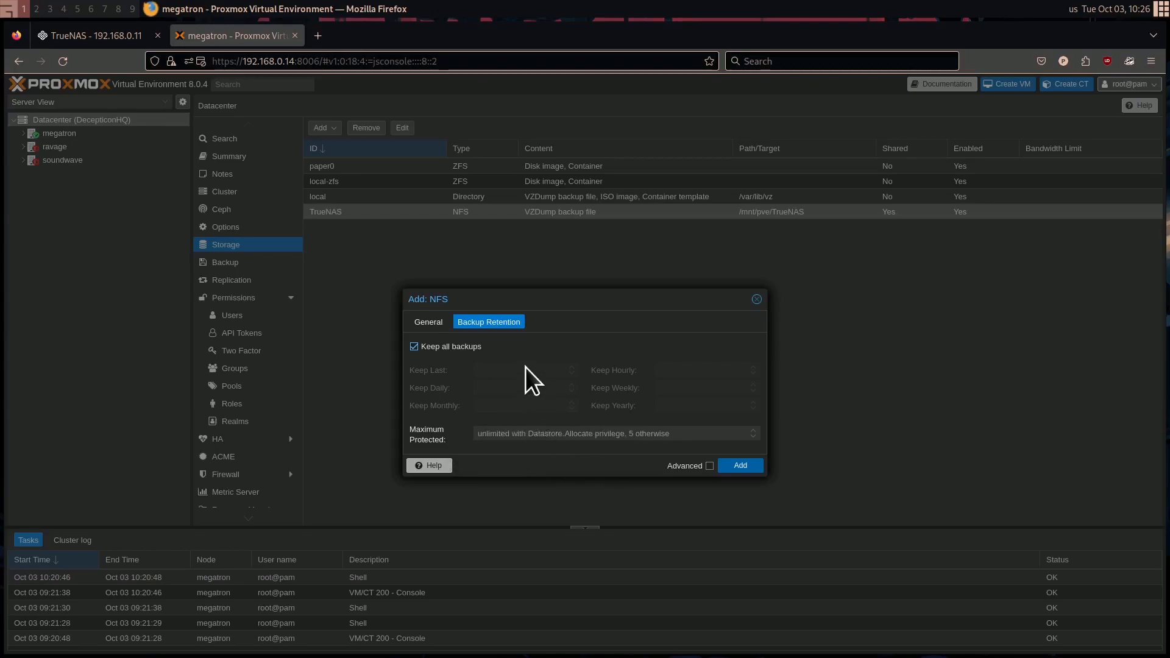
Return to the general storage settings and close the NFS form without adding the entry named oops
left_click(430, 323)
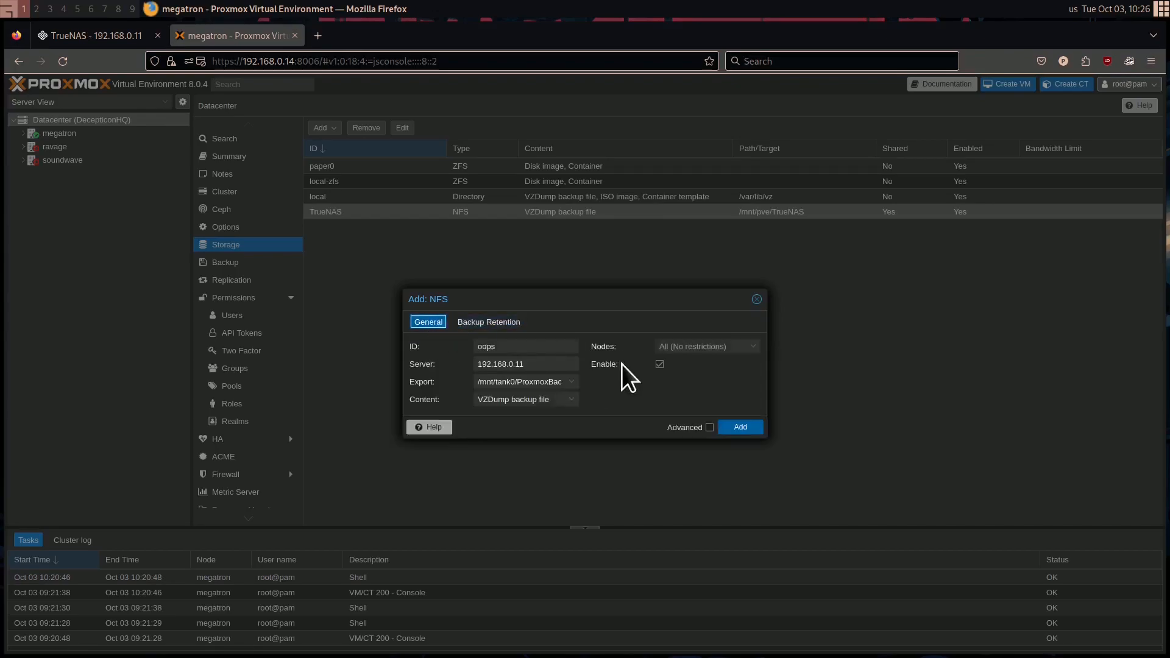
left_click(490, 323)
left_click(429, 322)
left_click(756, 299)
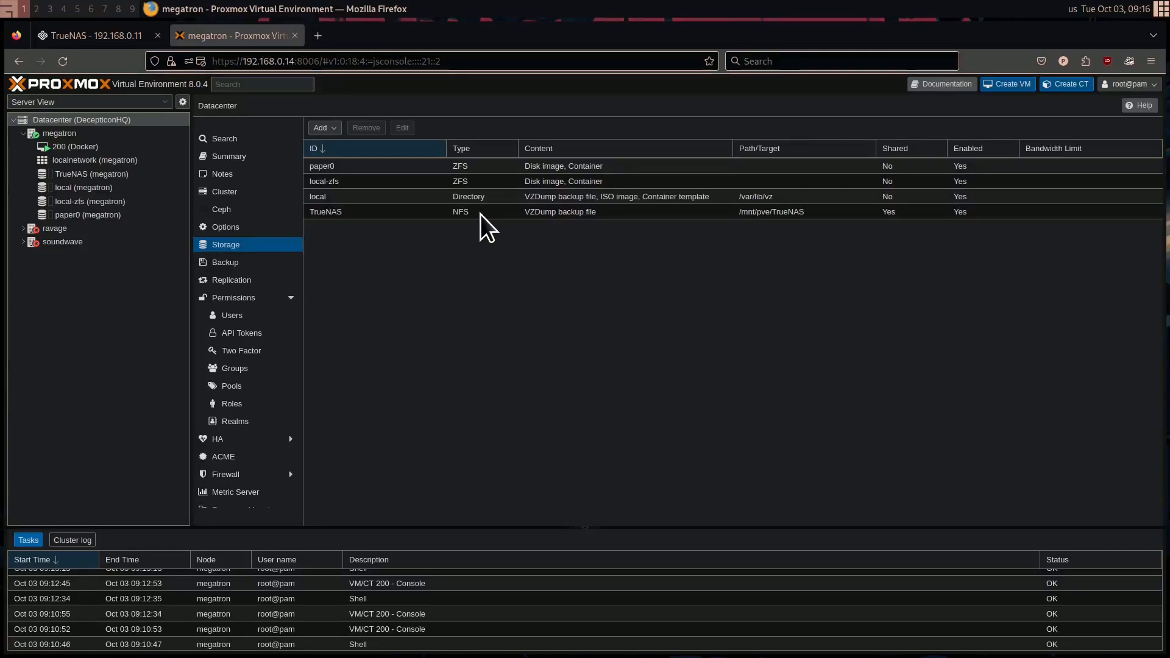
Open the console of VM 200 (Docker) and list the files in the home directory with ls
left_click(100, 148)
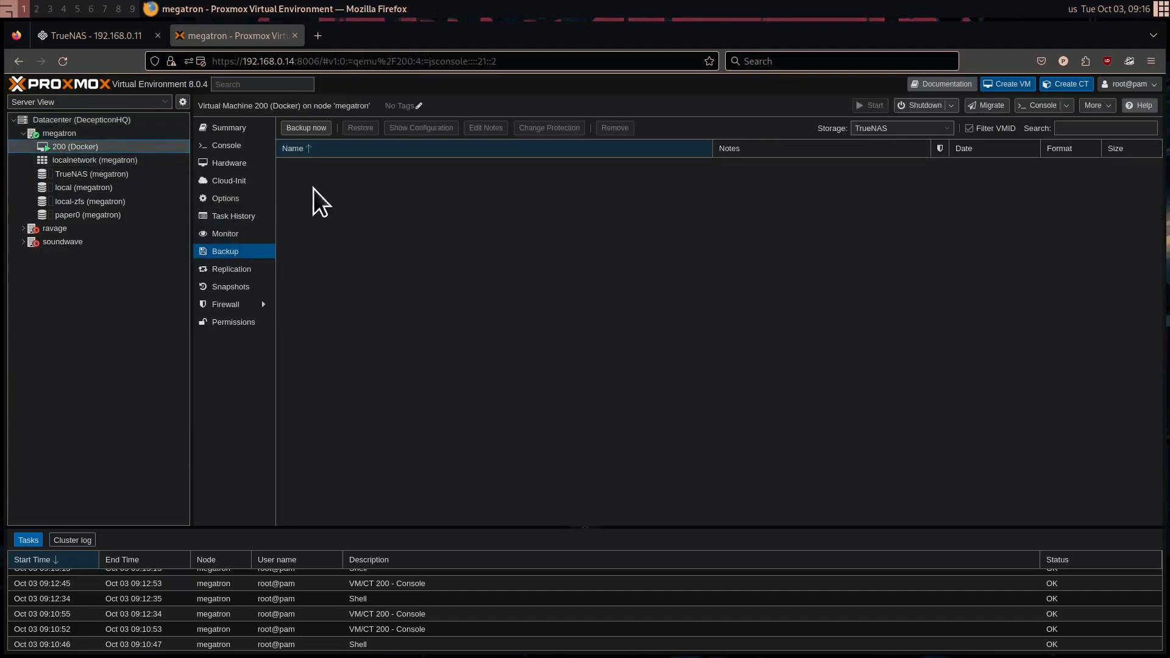
left_click(68, 133)
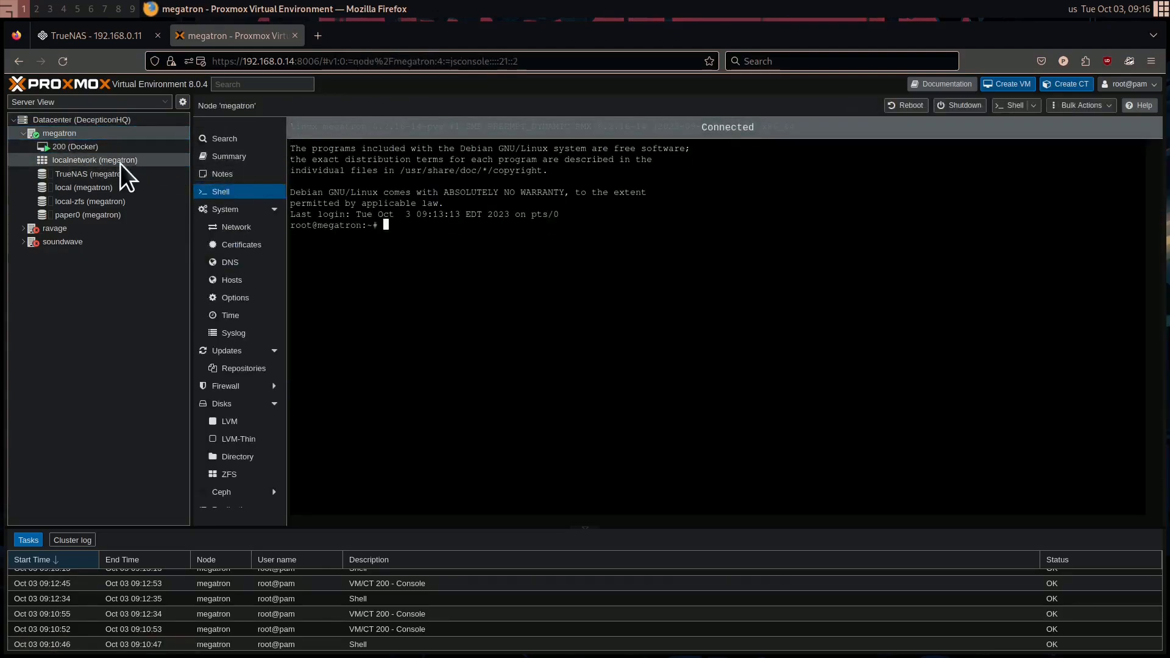
left_click(114, 148)
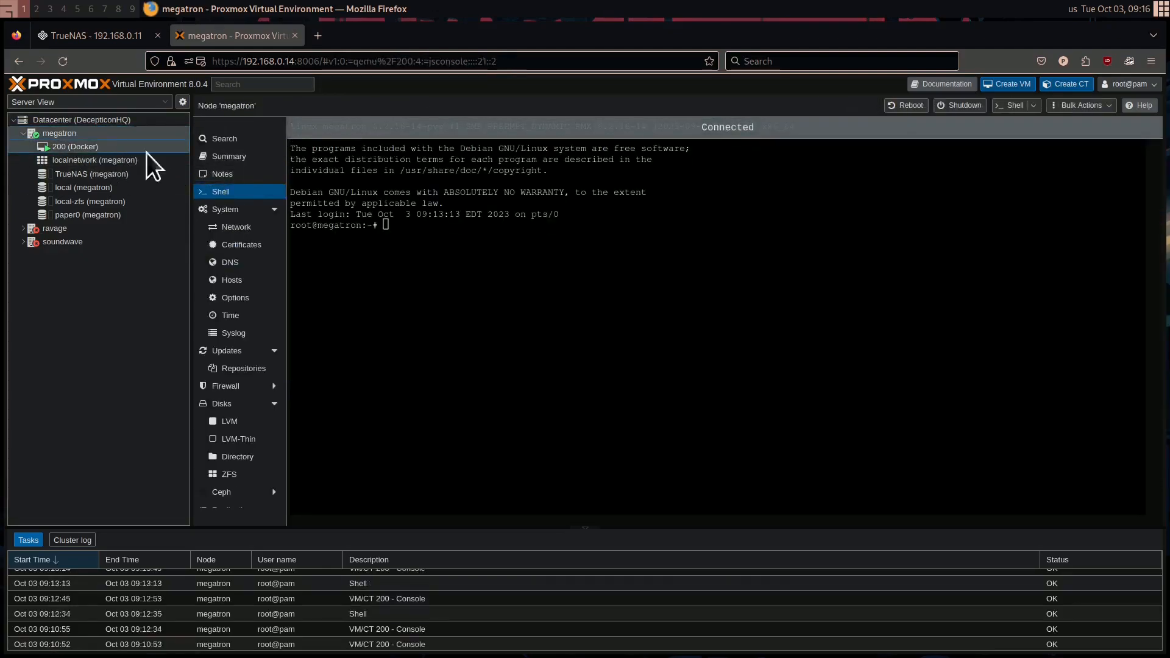
left_click(232, 156)
left_click(232, 149)
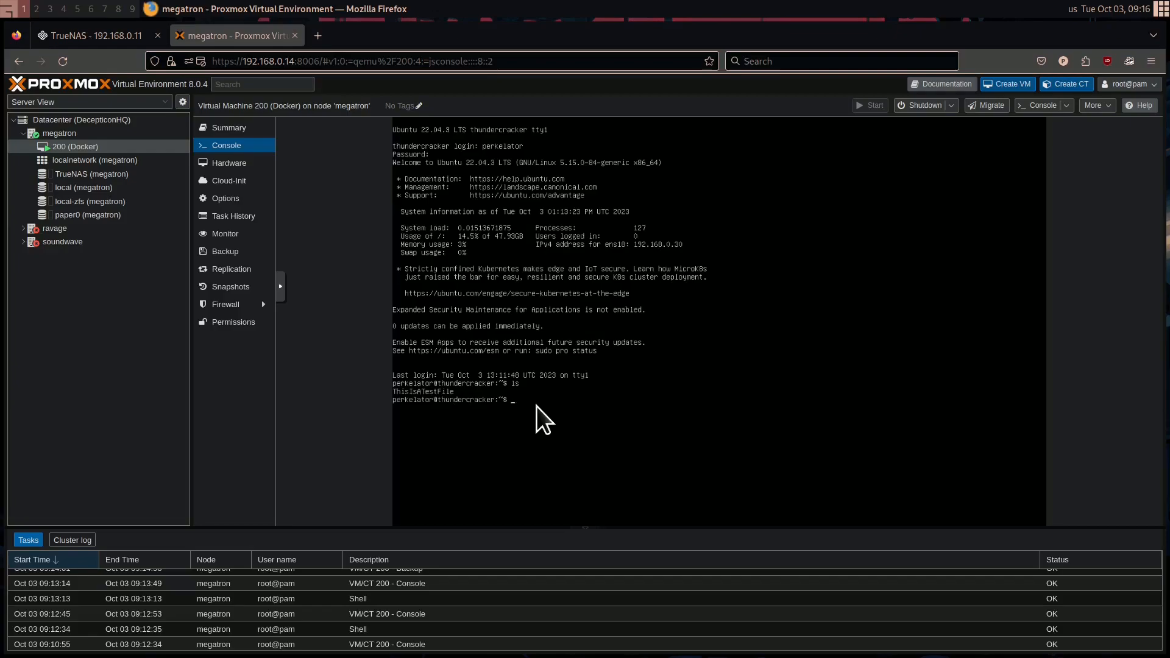
type("ls")
key("Return")
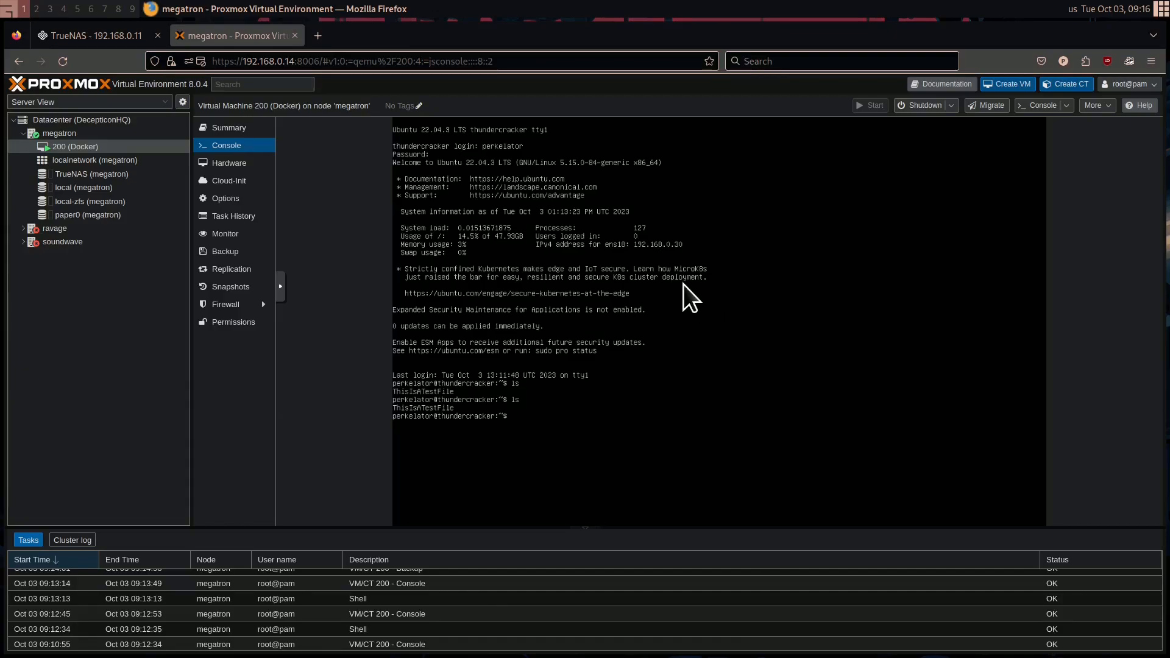
Back up VM 200 to the TrueNAS storage in Snapshot mode with ZSTD compression and {{guestname}} as notes, and select the resulting backup
left_click(241, 252)
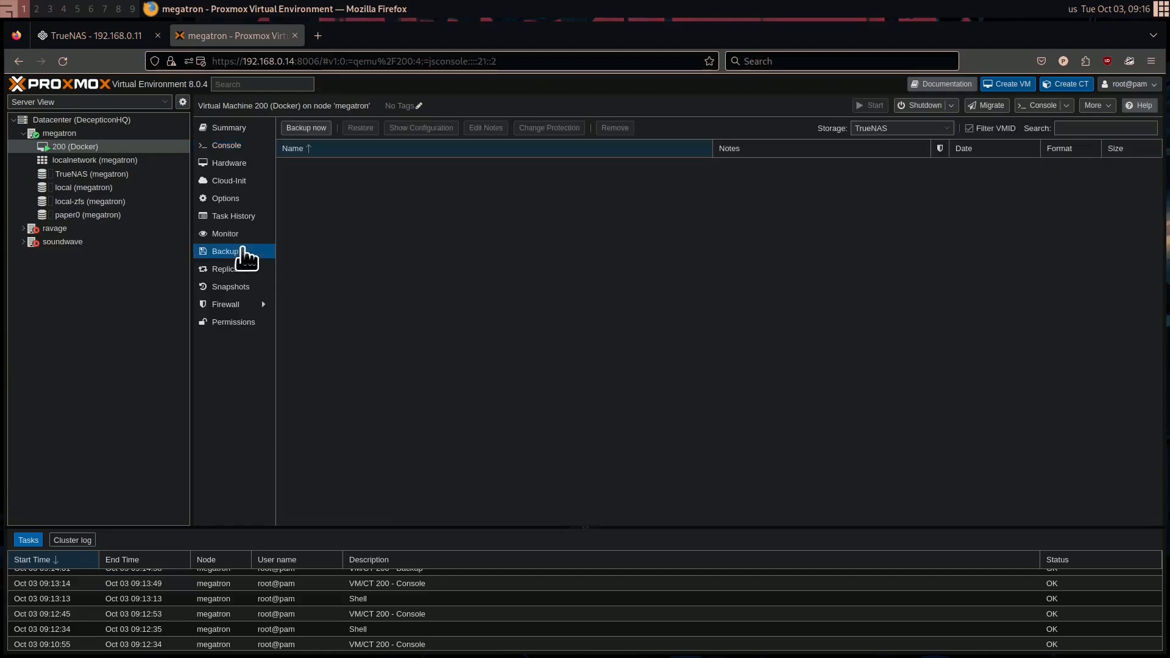
left_click(313, 131)
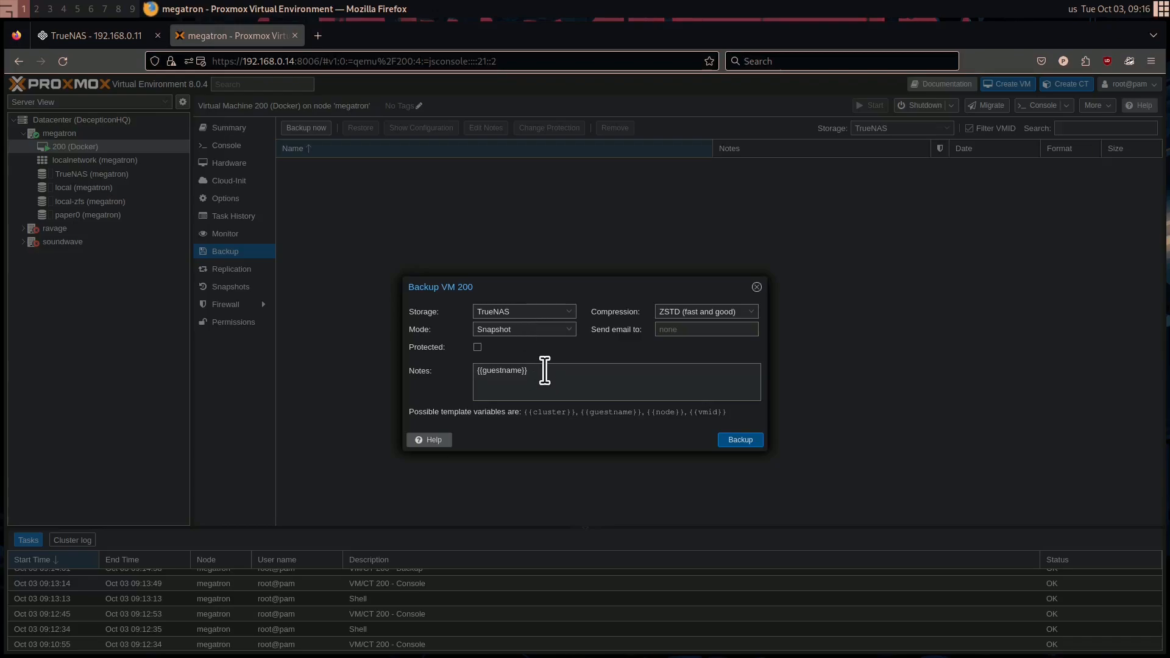
left_click_drag(561, 381, 478, 370)
left_click(619, 375)
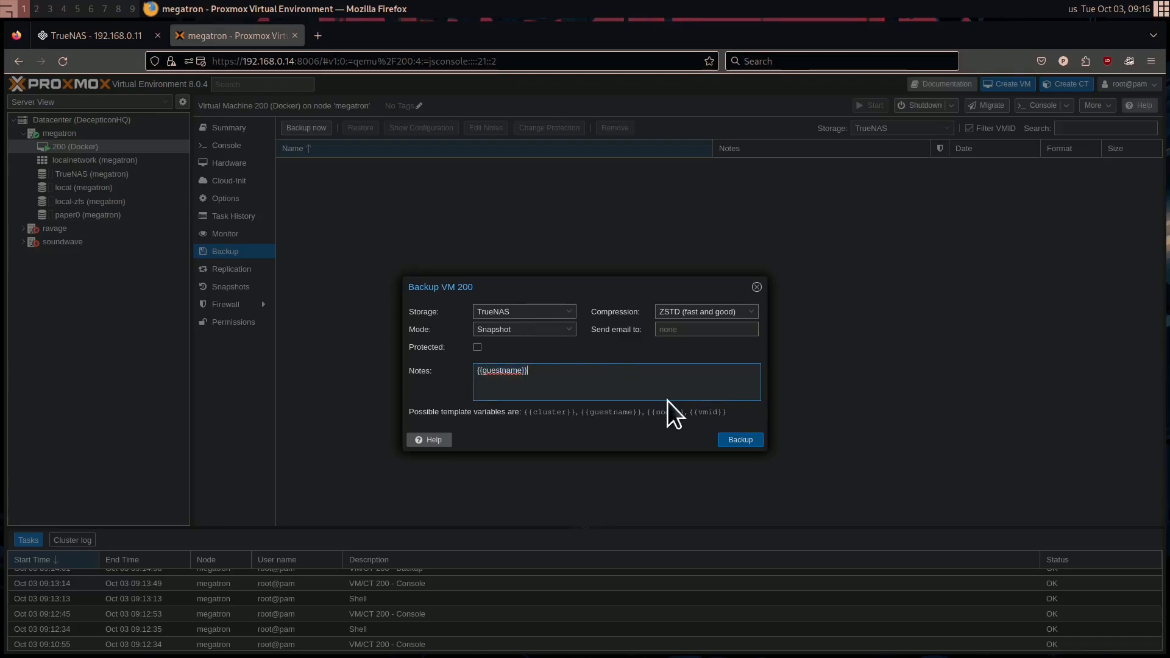
left_click_drag(687, 413, 746, 411)
left_click(746, 411)
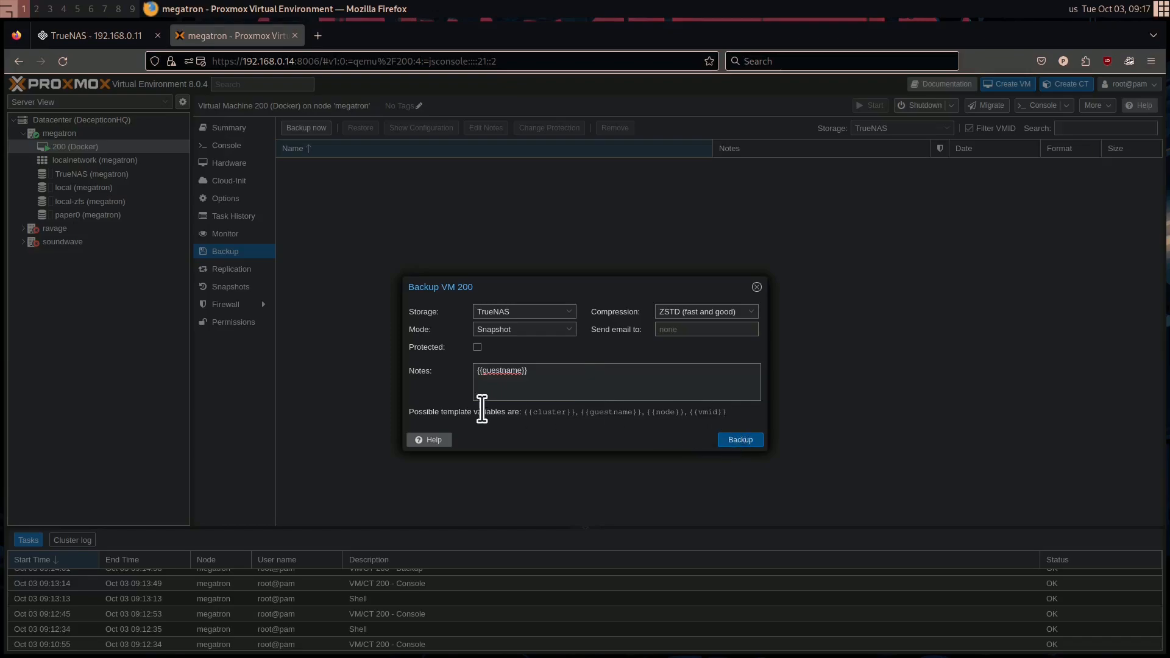
left_click(738, 447)
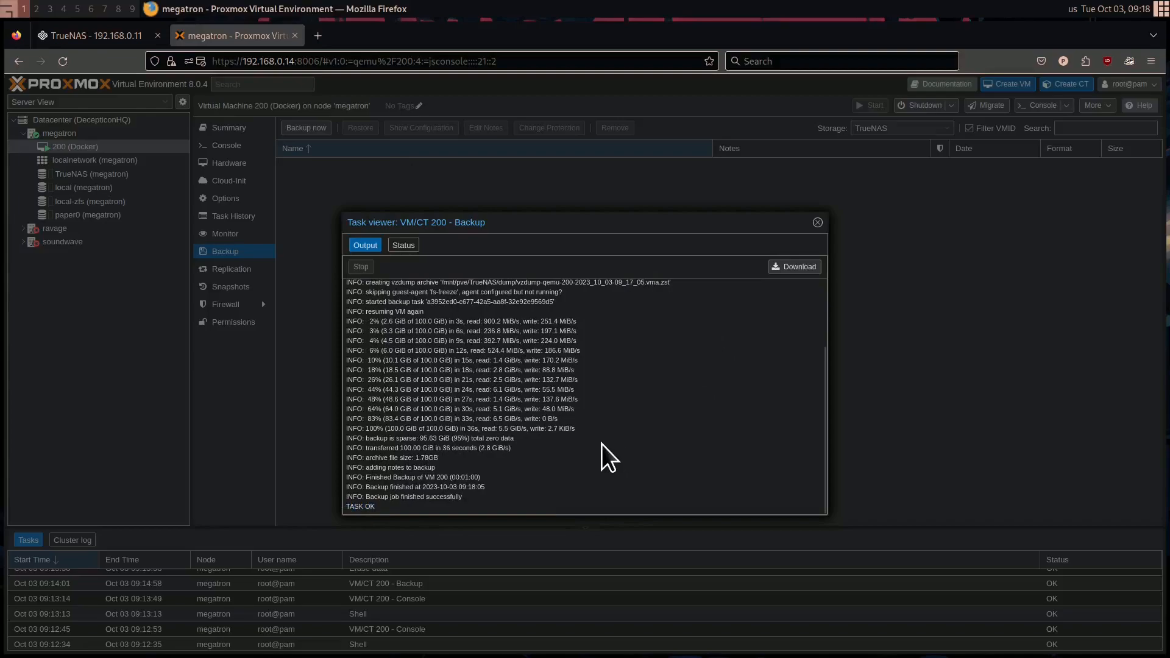
left_click(817, 223)
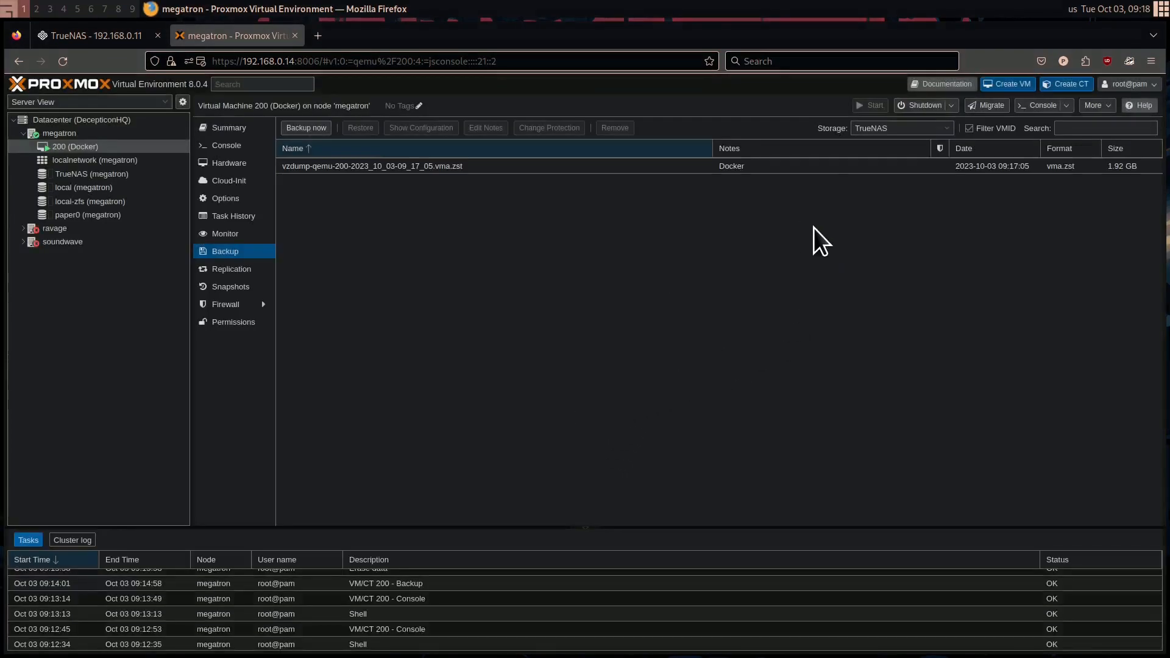
left_click(429, 178)
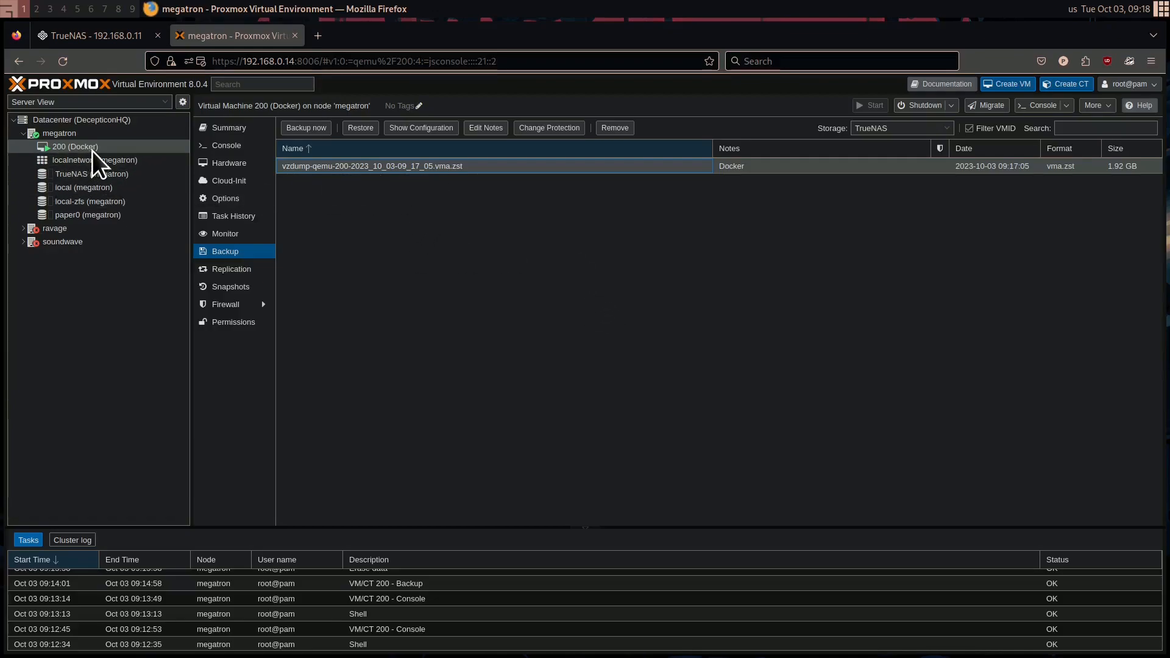
Delete ThisIsATestFile with rm in the console of VM 200 and list the home directory with ls
left_click(229, 162)
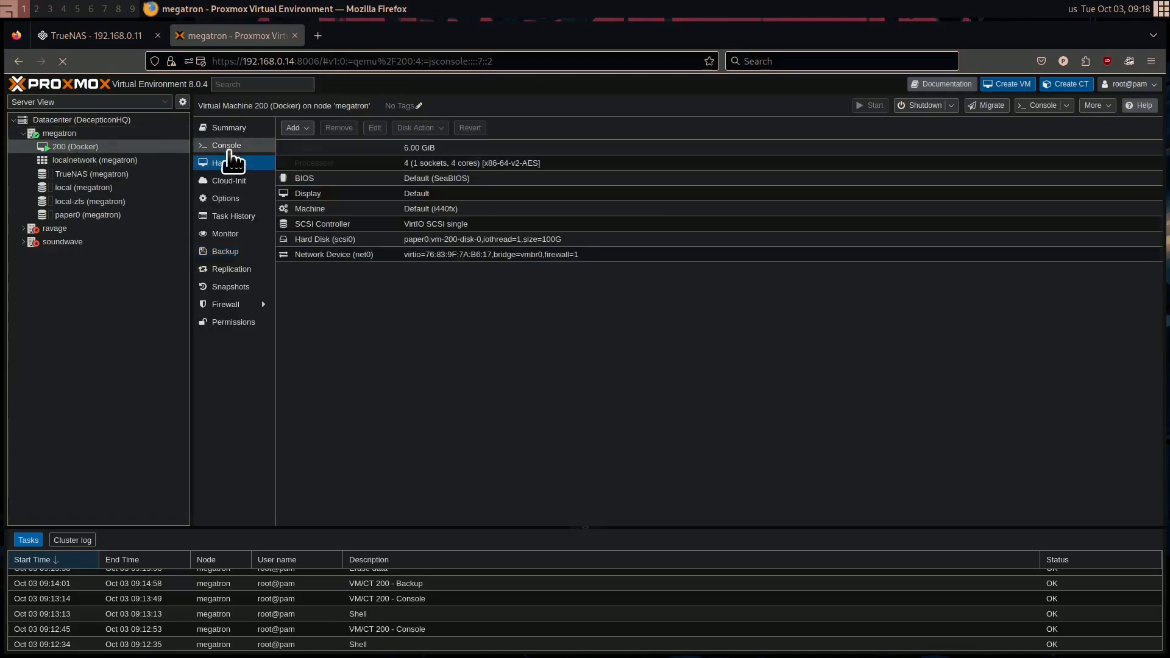
left_click(226, 145)
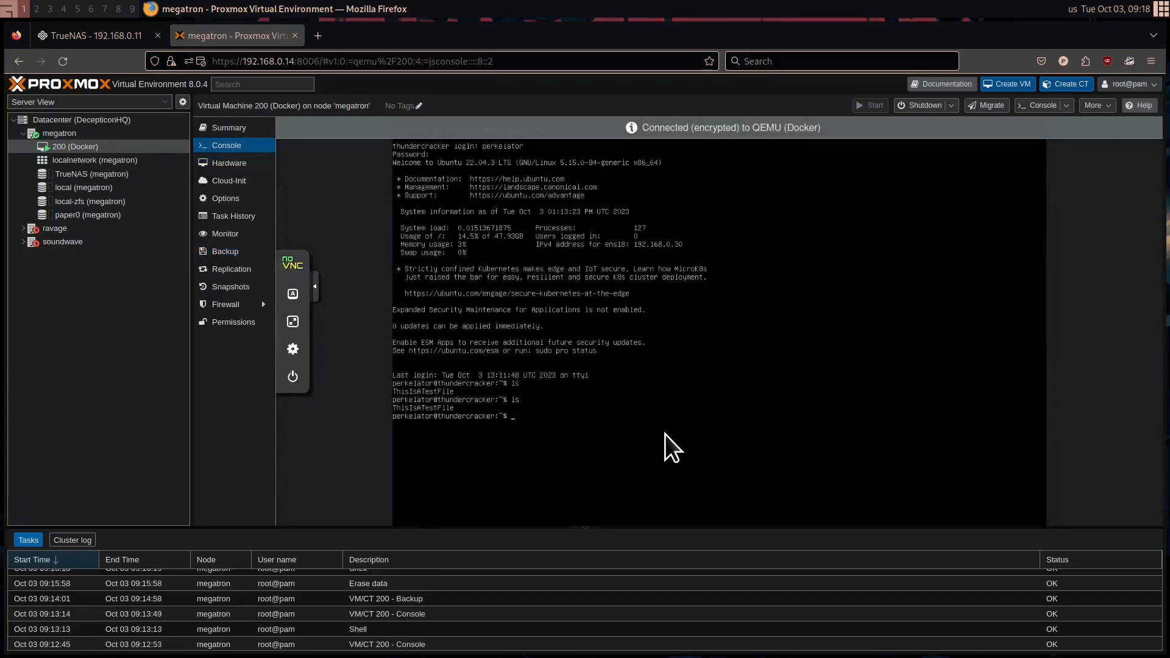
type("rm ThisIsATestFile")
key("Return")
type("ls")
key("Return")
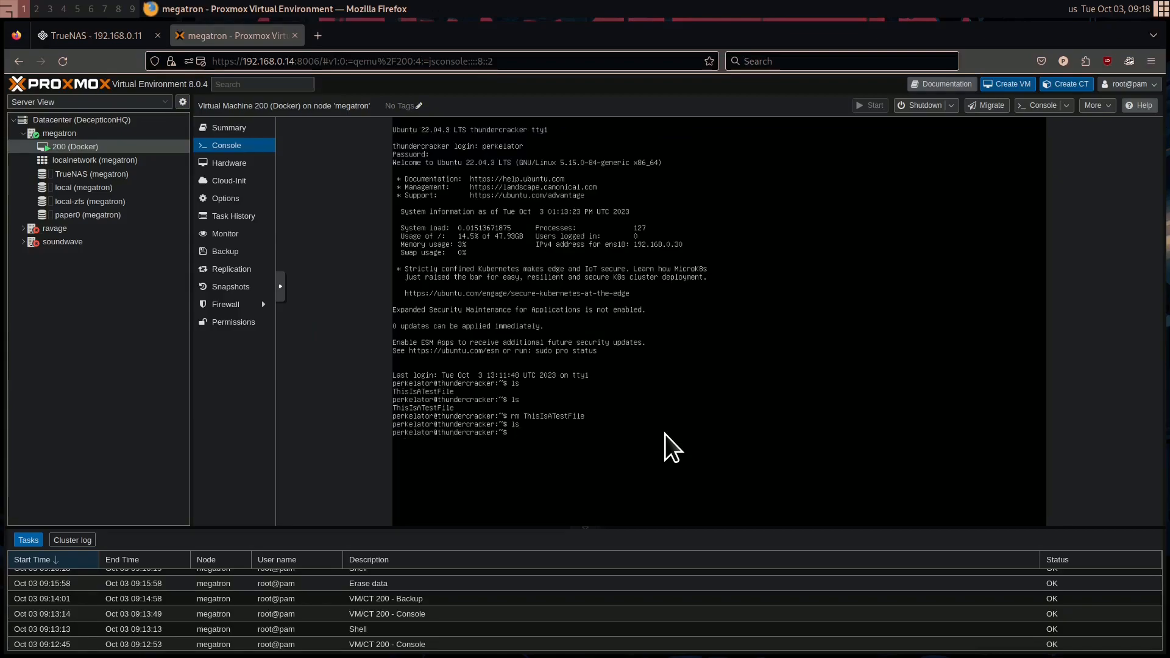
Clear the console screen and run ls on the home directory again
type("ls")
key("ctrl+l")
key("Return")
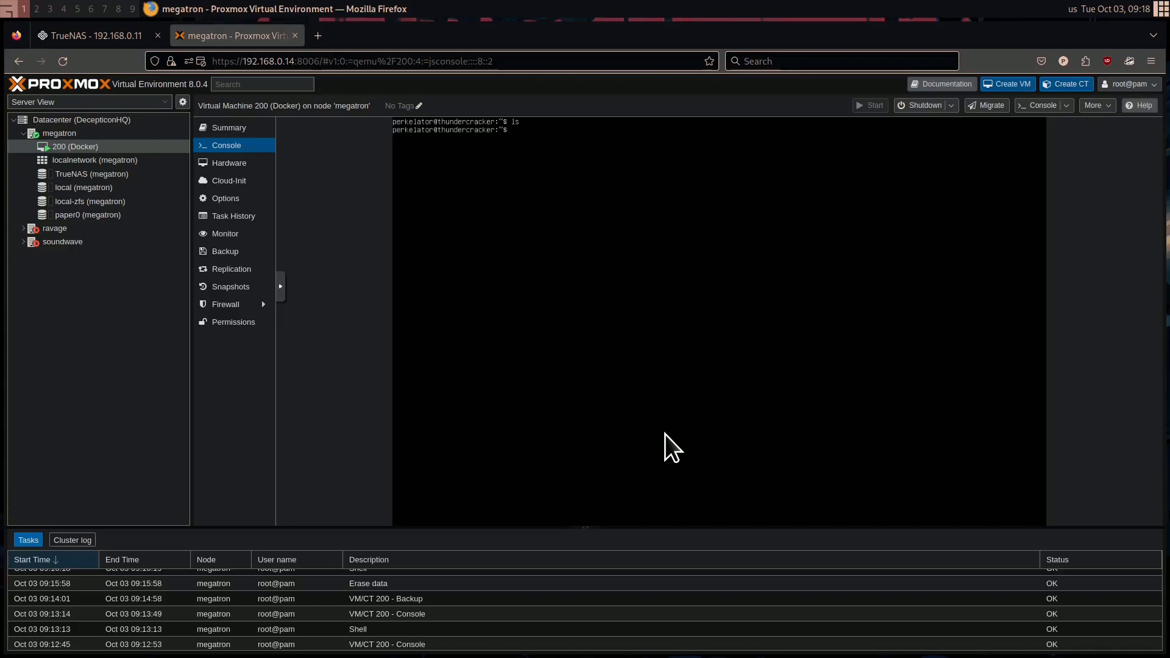
Shut down VM 200, confirming the request in Proxmox and running shutdown -h now in its console
left_click(919, 106)
left_click(566, 390)
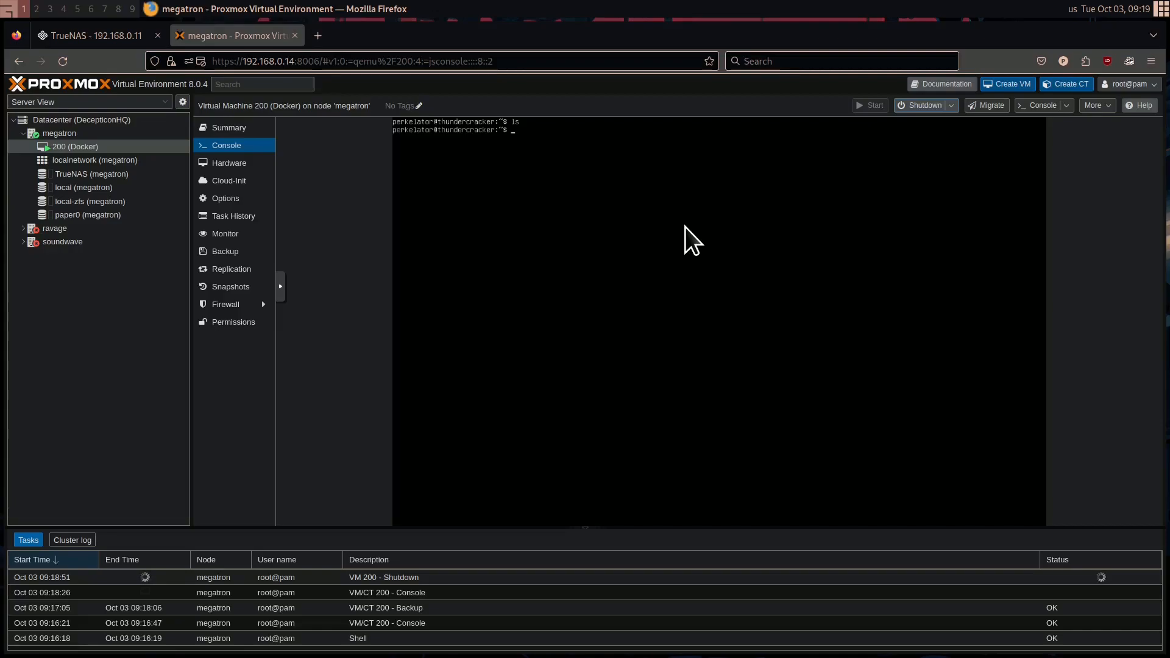
type("shutdown -h now")
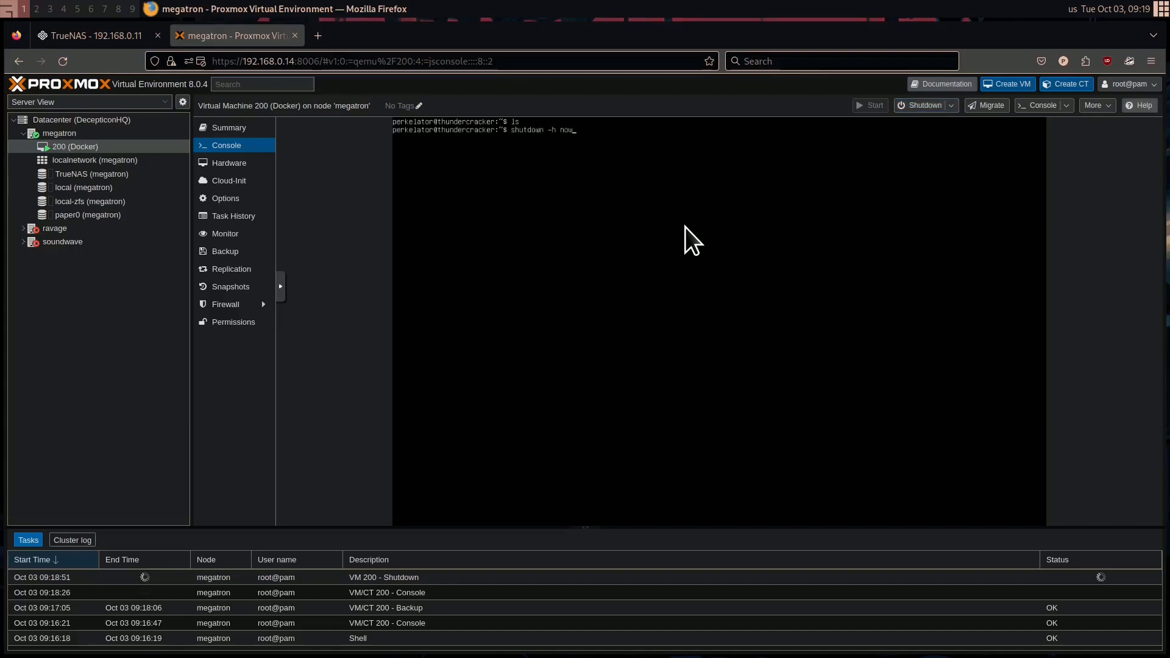
key("Return")
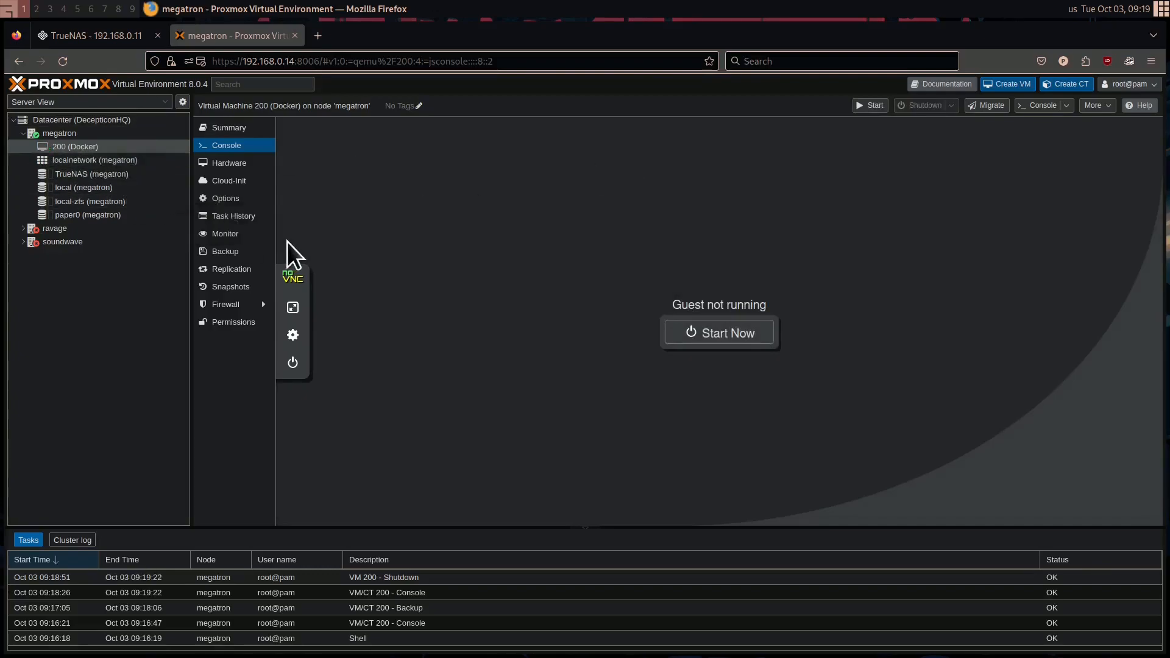
Restore VM 200 from its backup on TrueNAS to the paper0 storage with start after restore enabled, accepting the erasure of current VM data
left_click(271, 250)
left_click(356, 167)
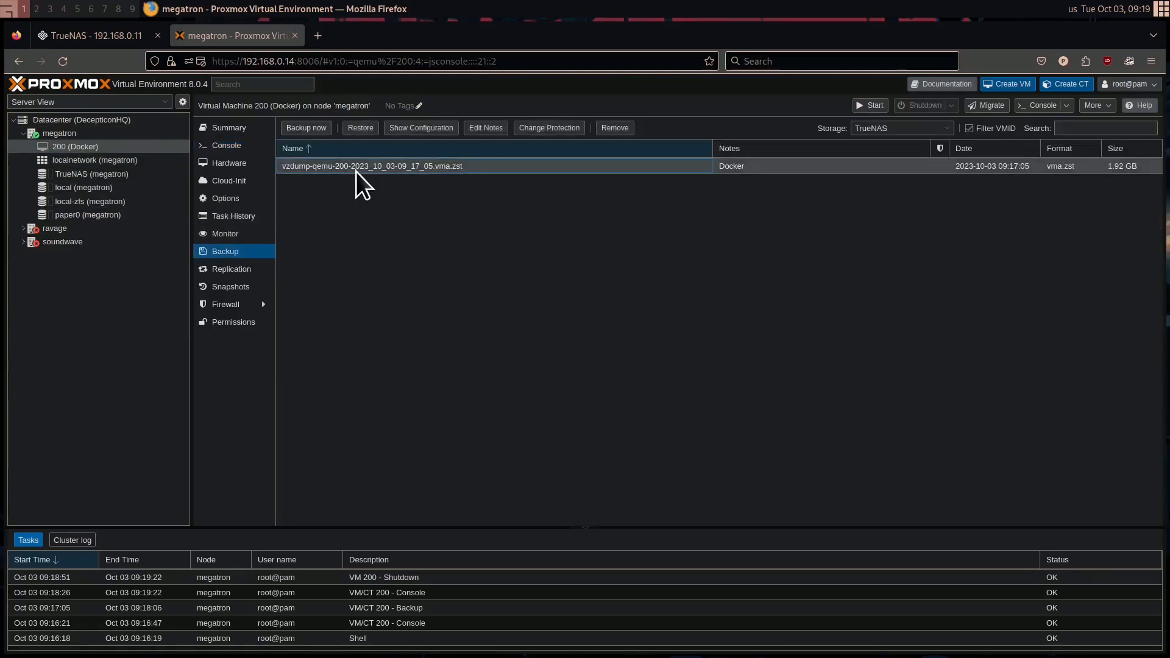
left_click(369, 131)
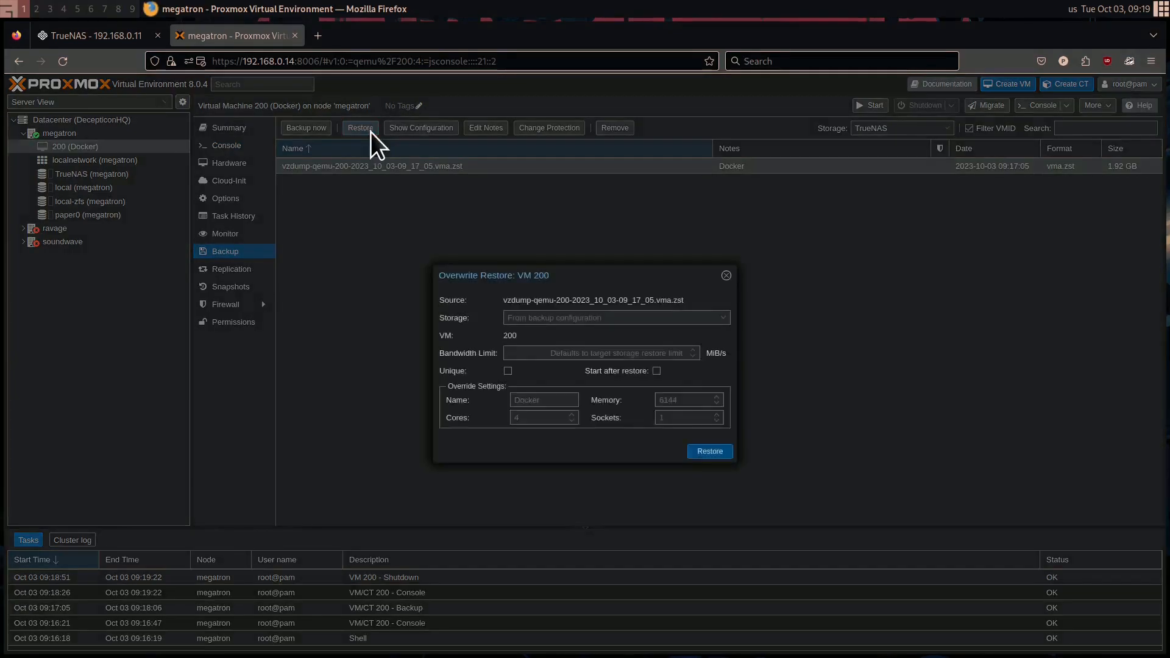
left_click(566, 317)
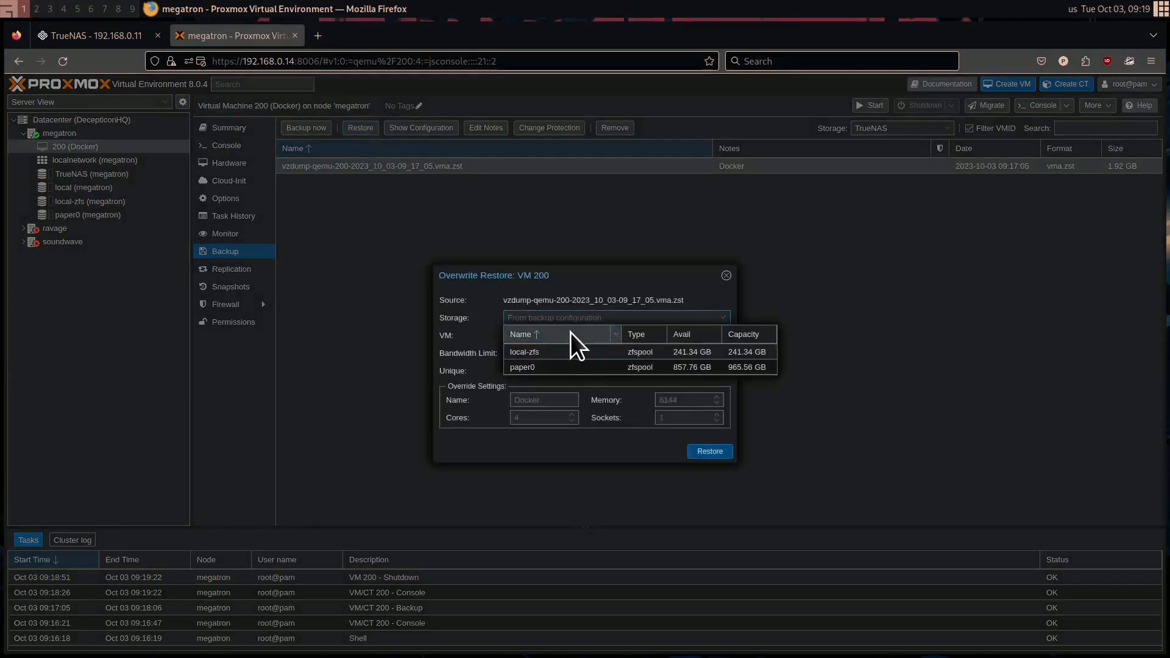
left_click(556, 367)
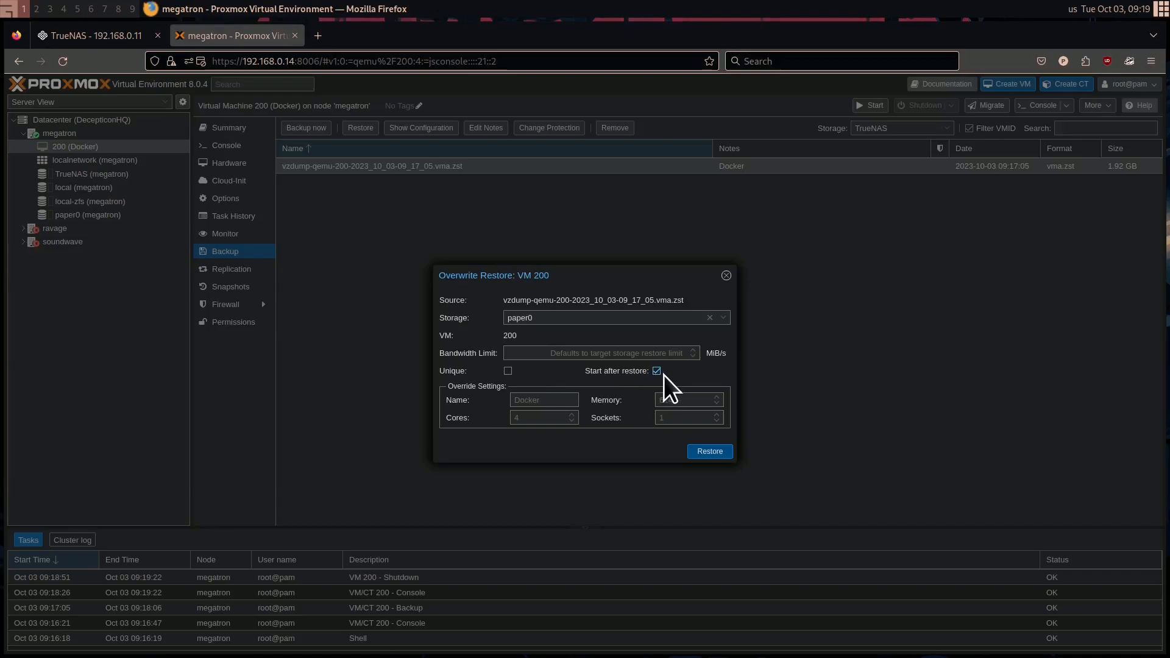
left_click(553, 403)
left_click(711, 452)
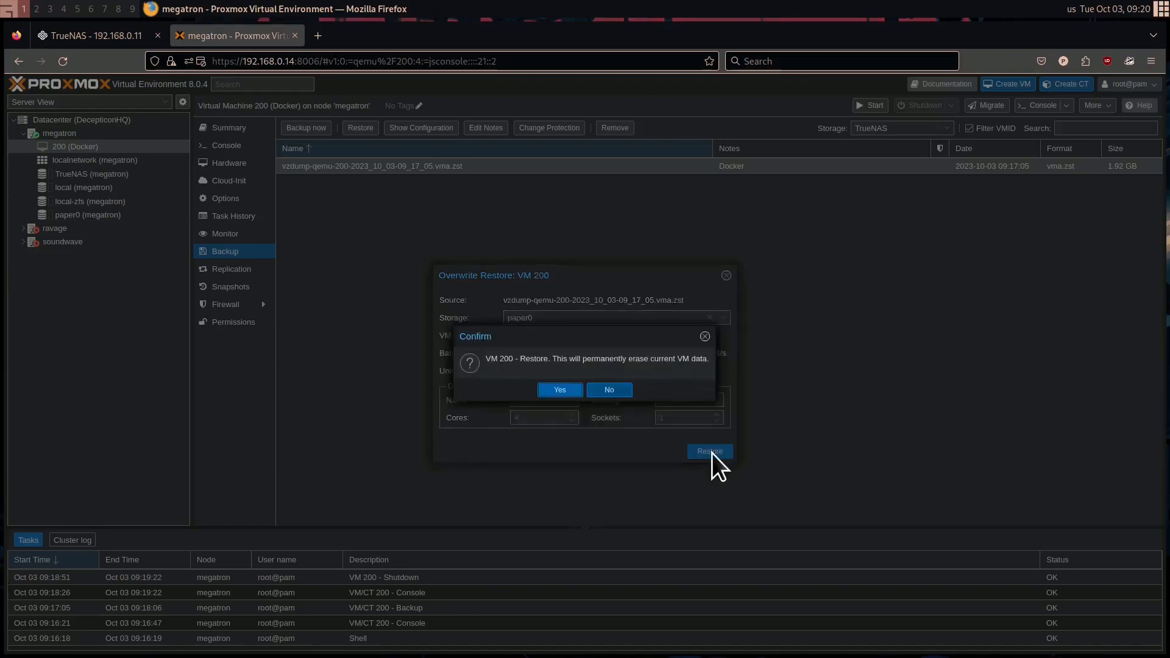
left_click(560, 391)
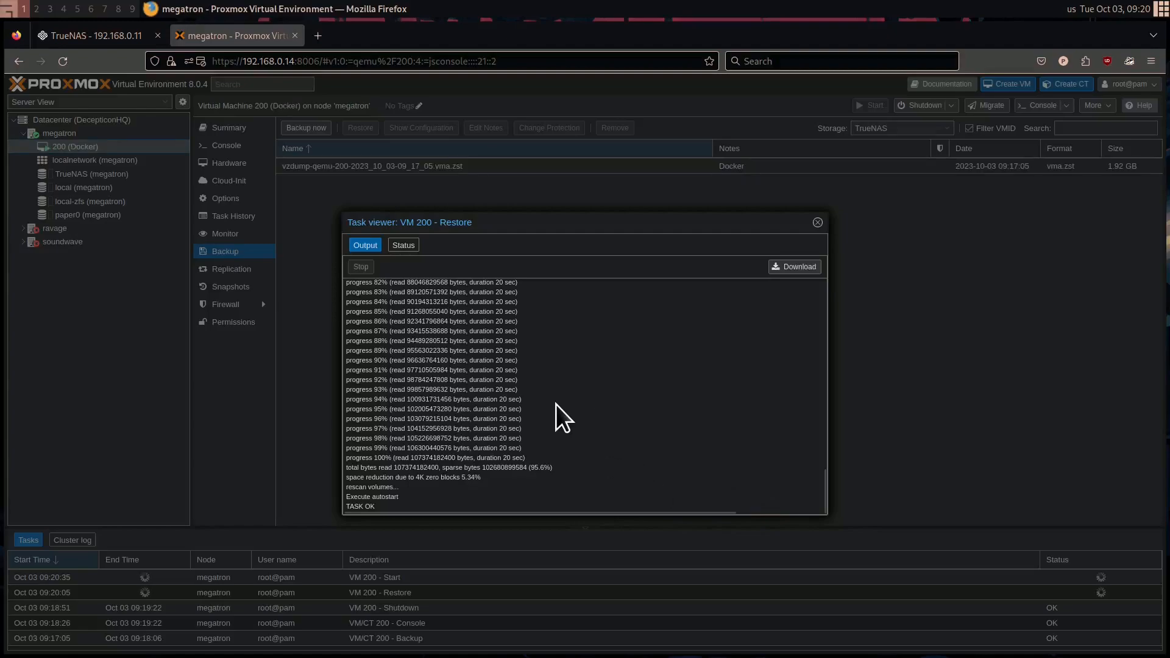
left_click(818, 222)
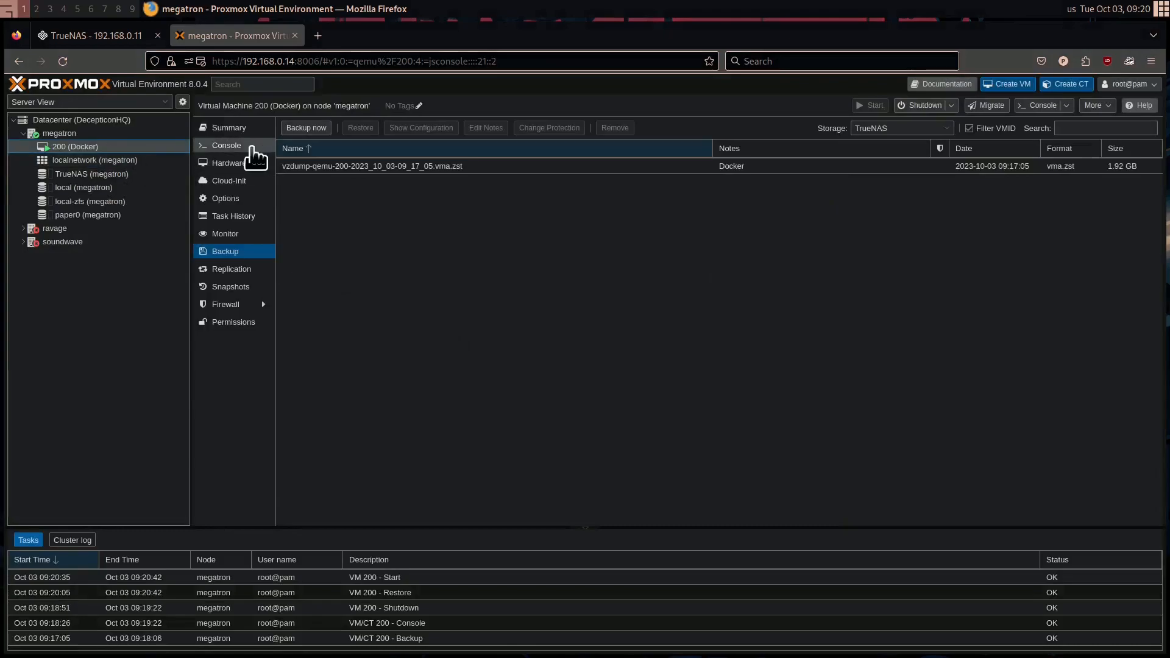
Log in to the restored VM 200's console with the account's username and password, and list the home directory with ls
left_click(234, 147)
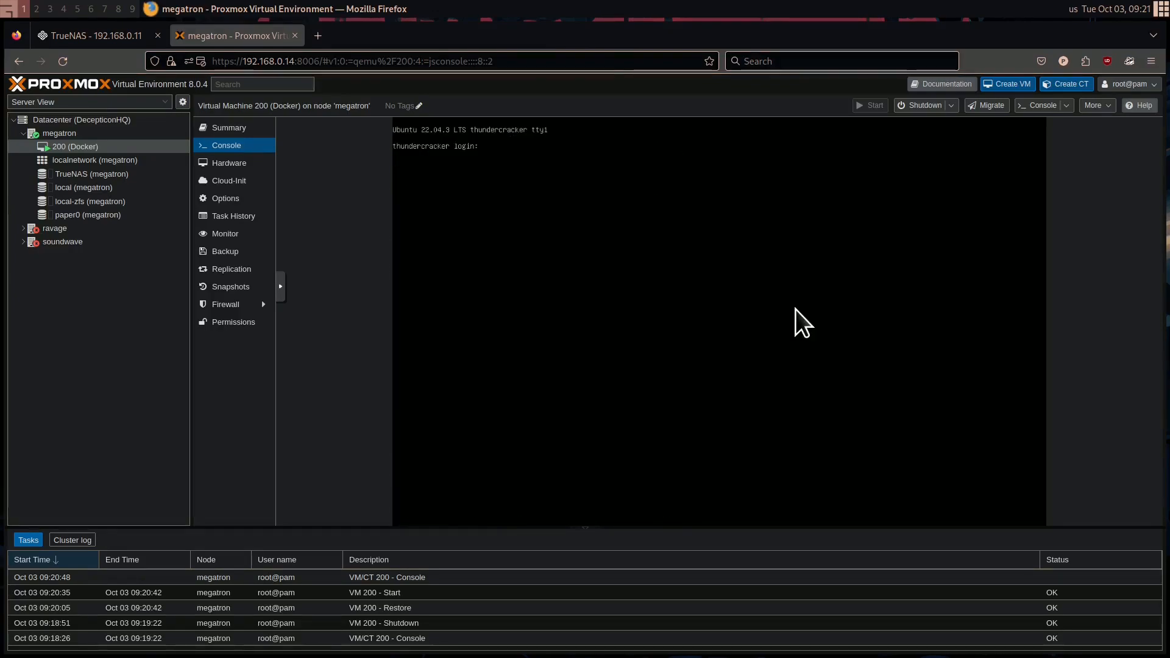
type("perkelator")
key("Return")
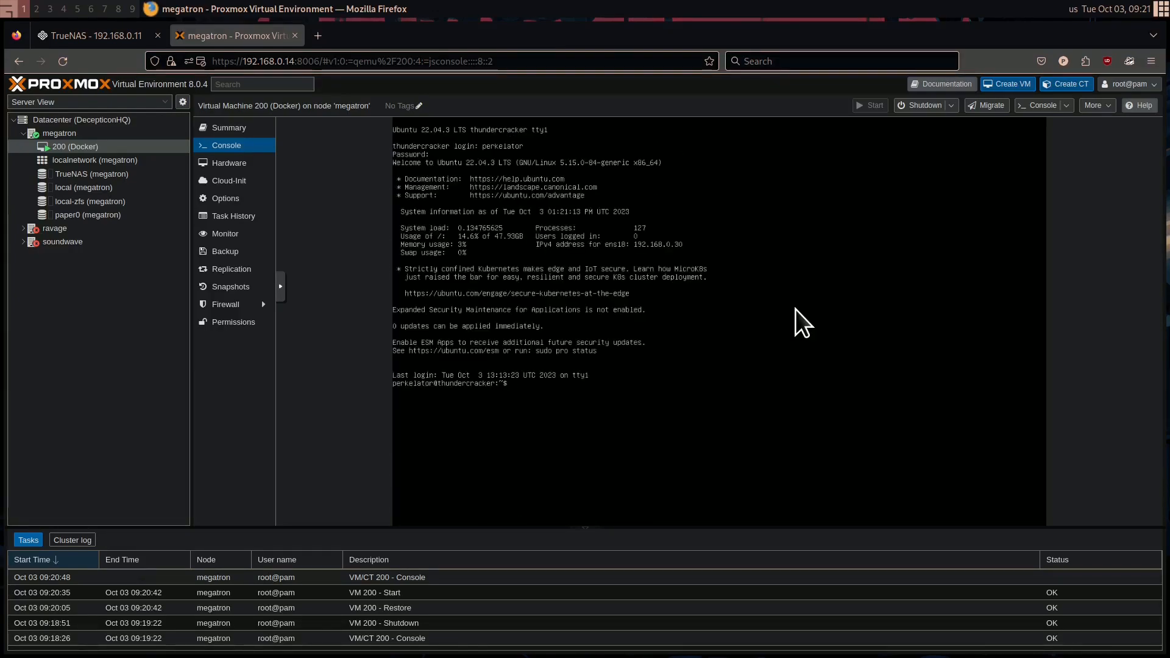
type("ls")
key("Return")
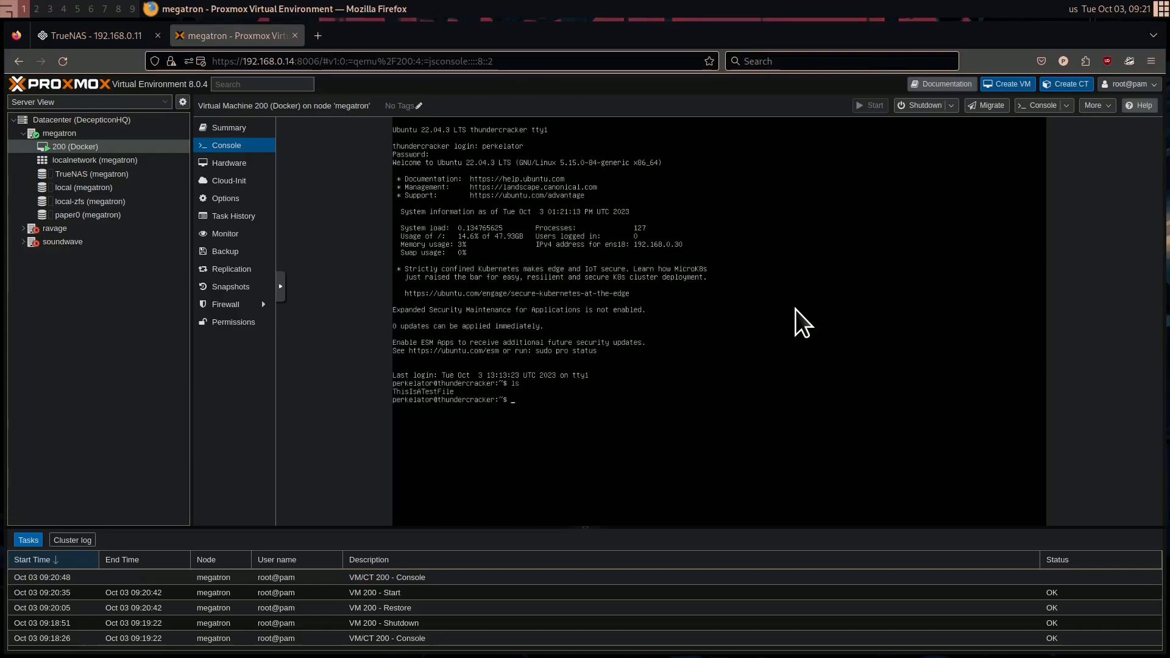